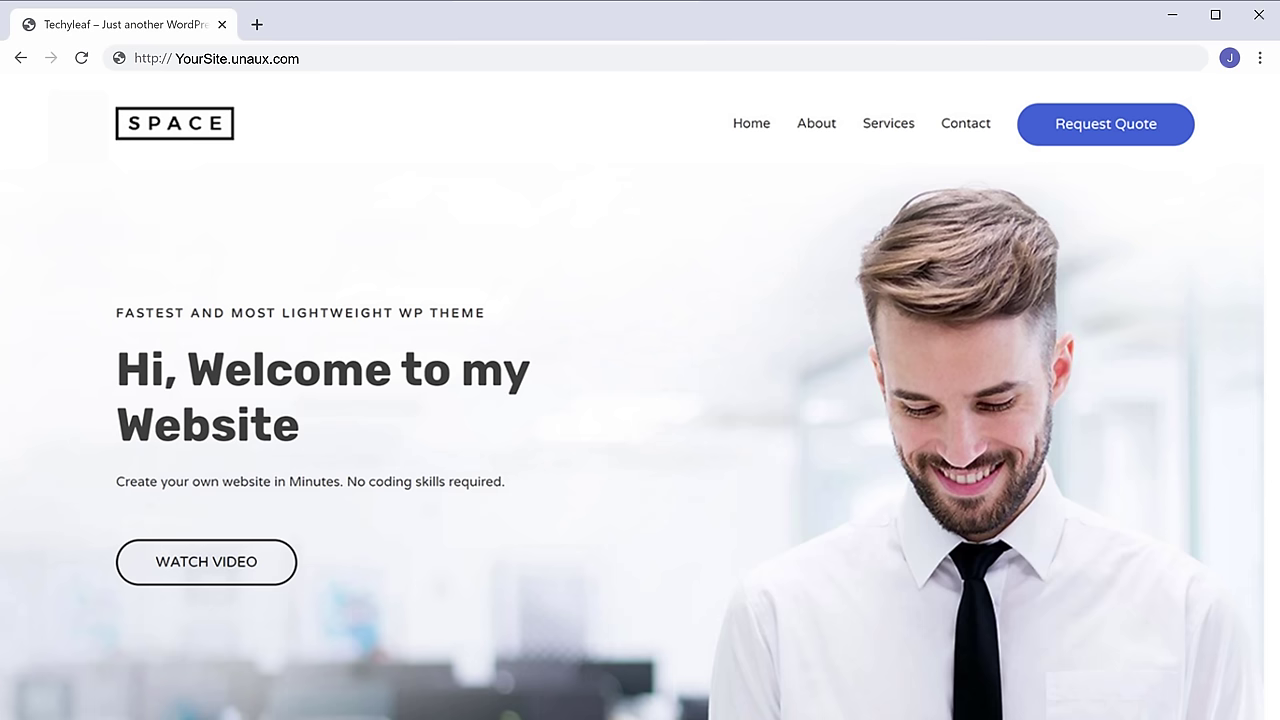
- Add an Image widget to the hero section and a Text Editor block beneath its heading
scroll(640, 400, down, 3)
scroll(640, 400, down, 15)
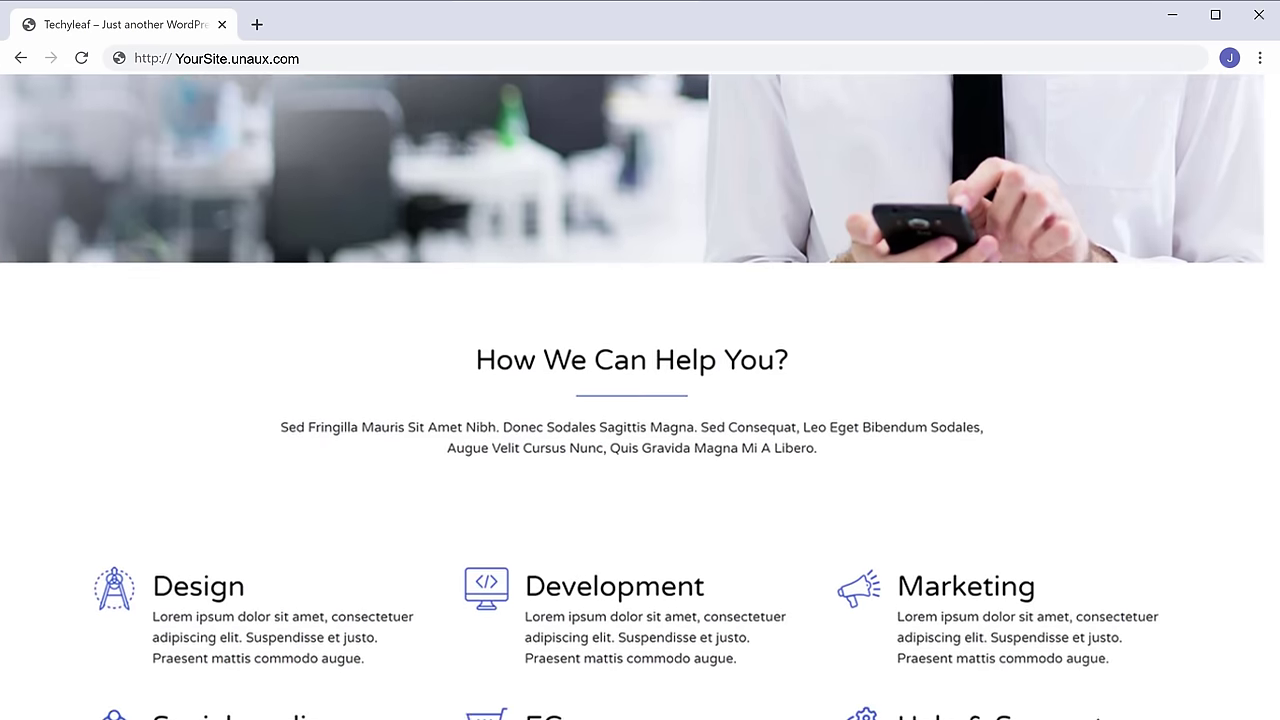
scroll(640, 400, down, 8)
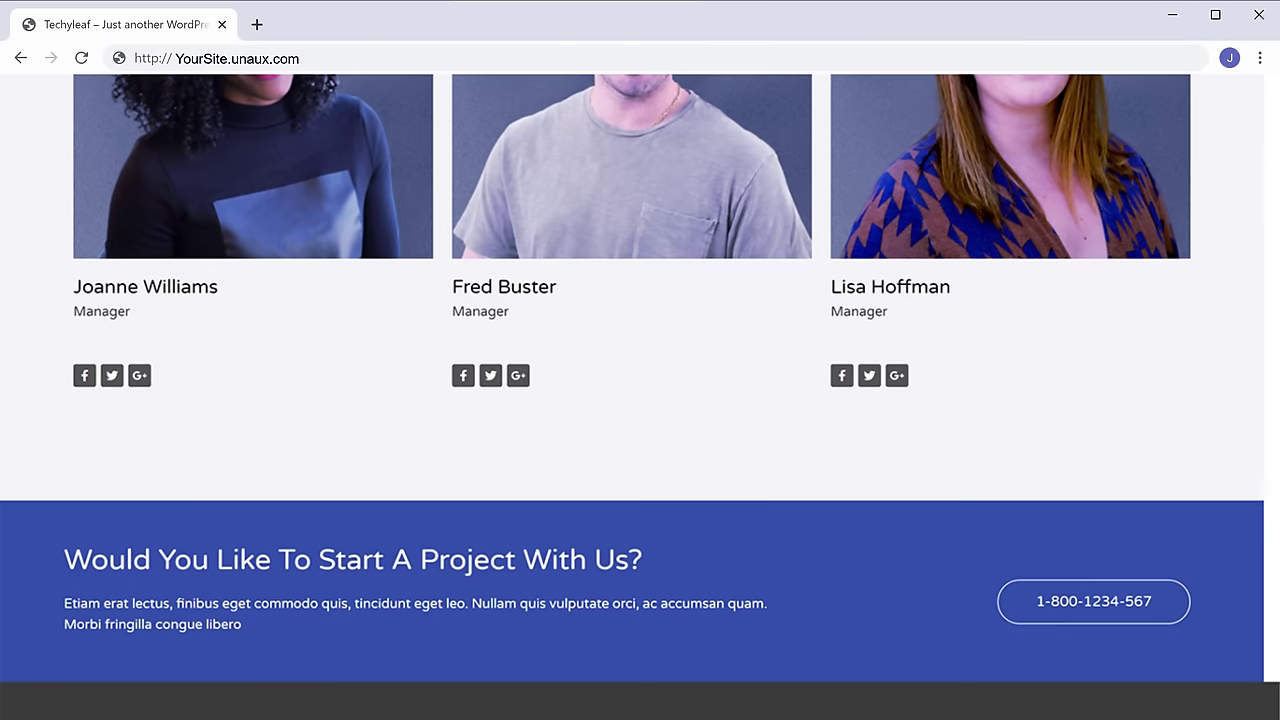
scroll(640, 400, up, 3)
scroll(640, 400, up, 20)
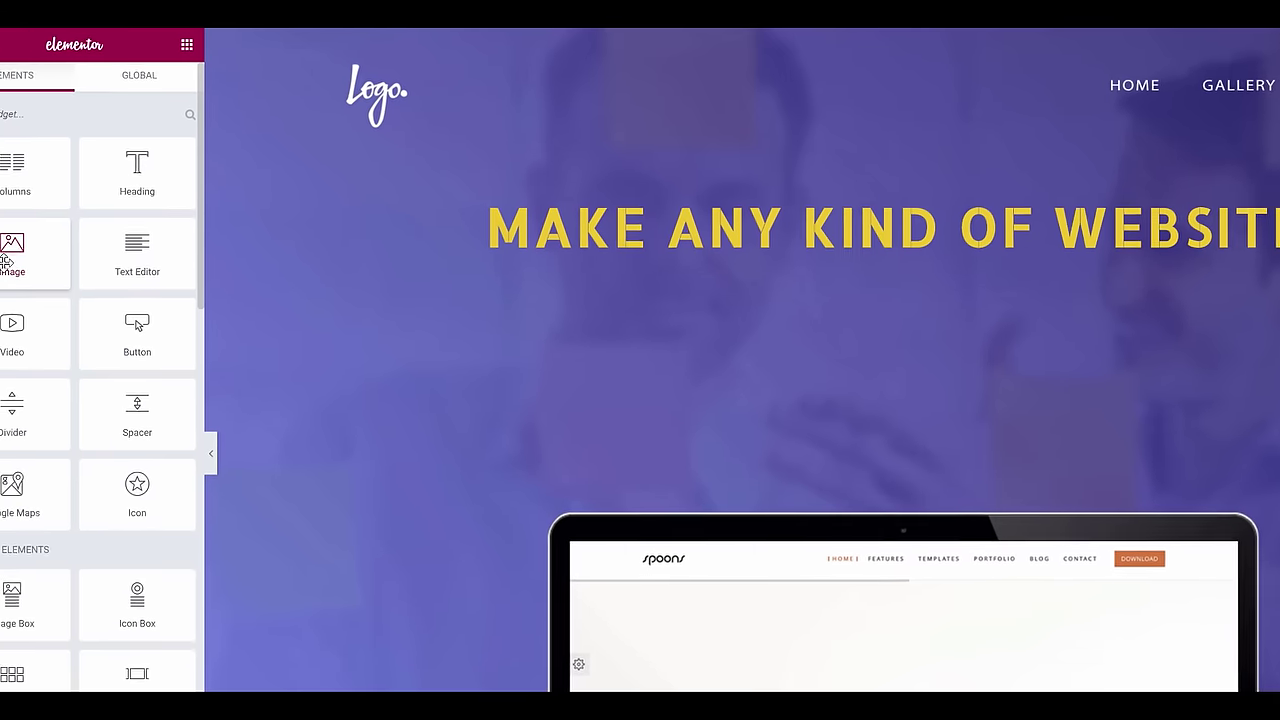
drag(68, 255, 918, 200)
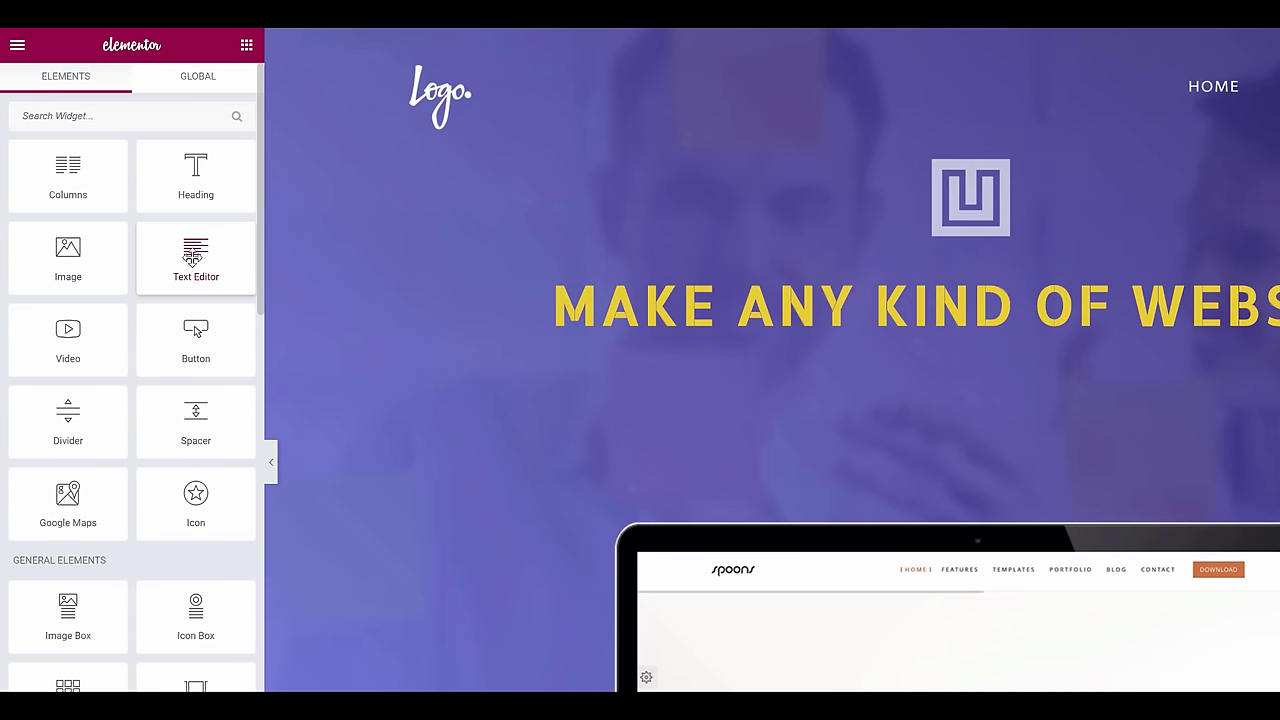
drag(196, 258, 970, 357)
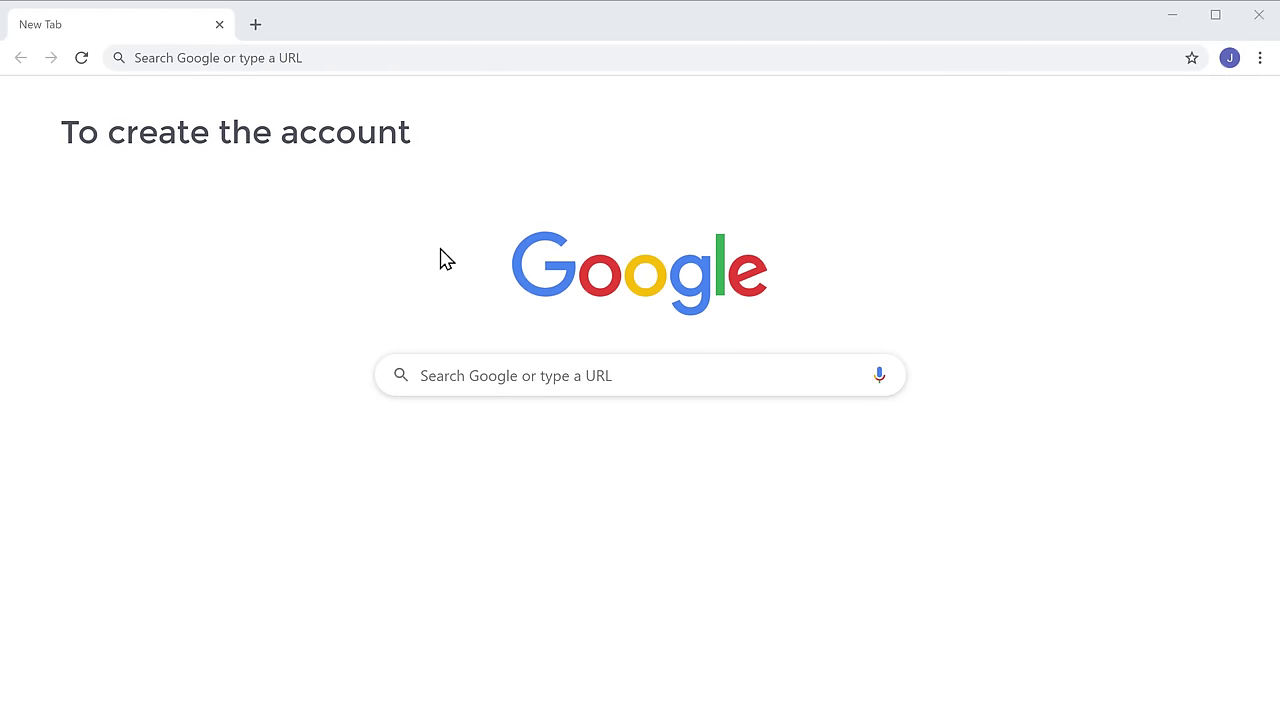
- Load profreehost.com and go to its Register Now account creation page
click(356, 57)
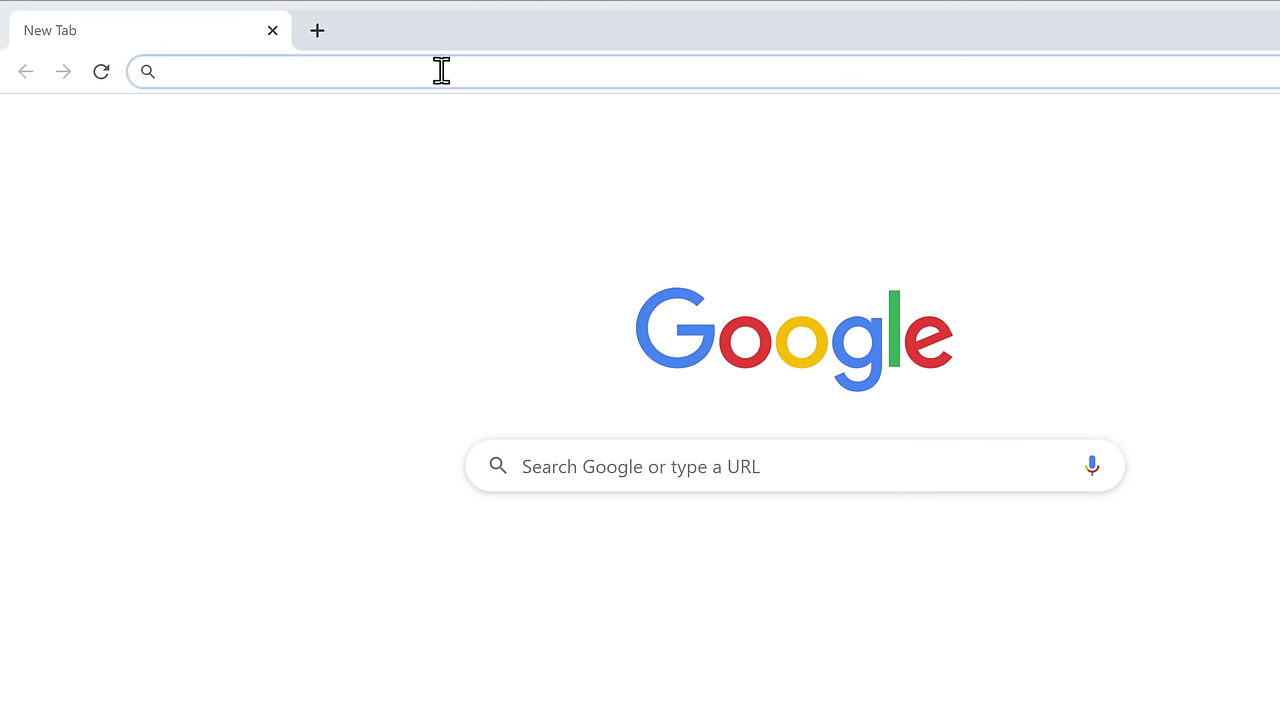
text(profreehost.com)
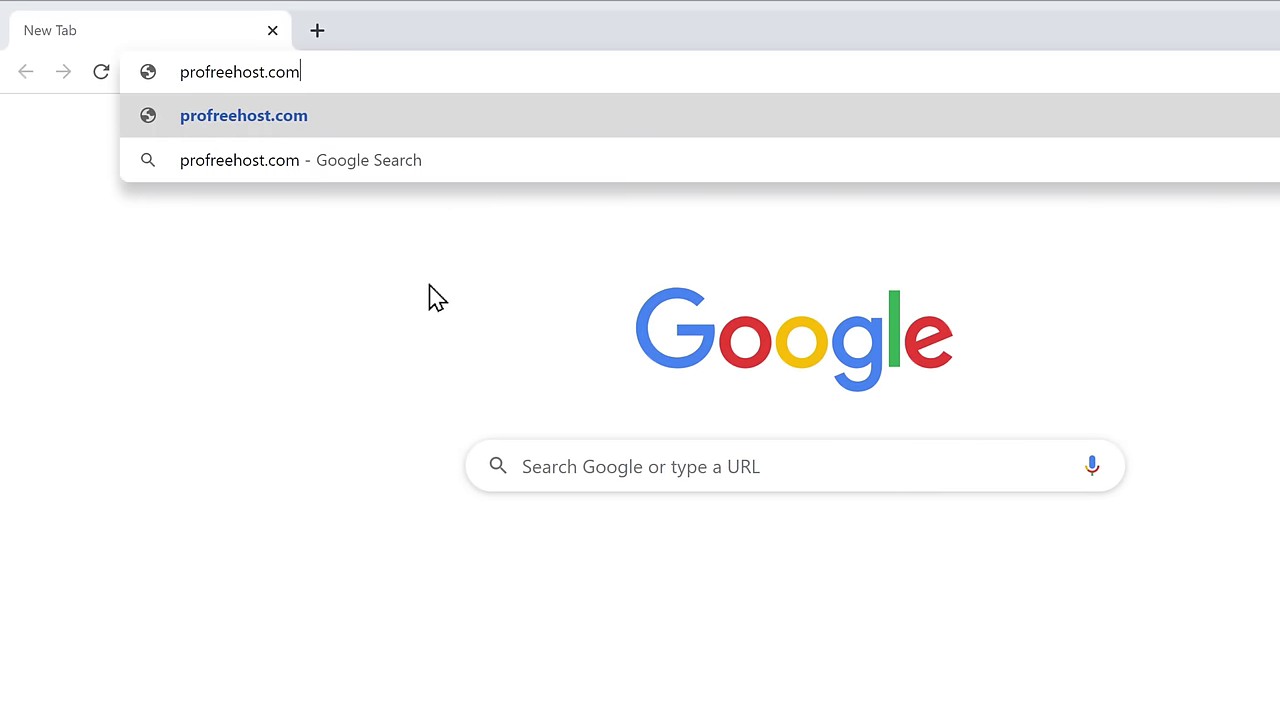
key(Return)
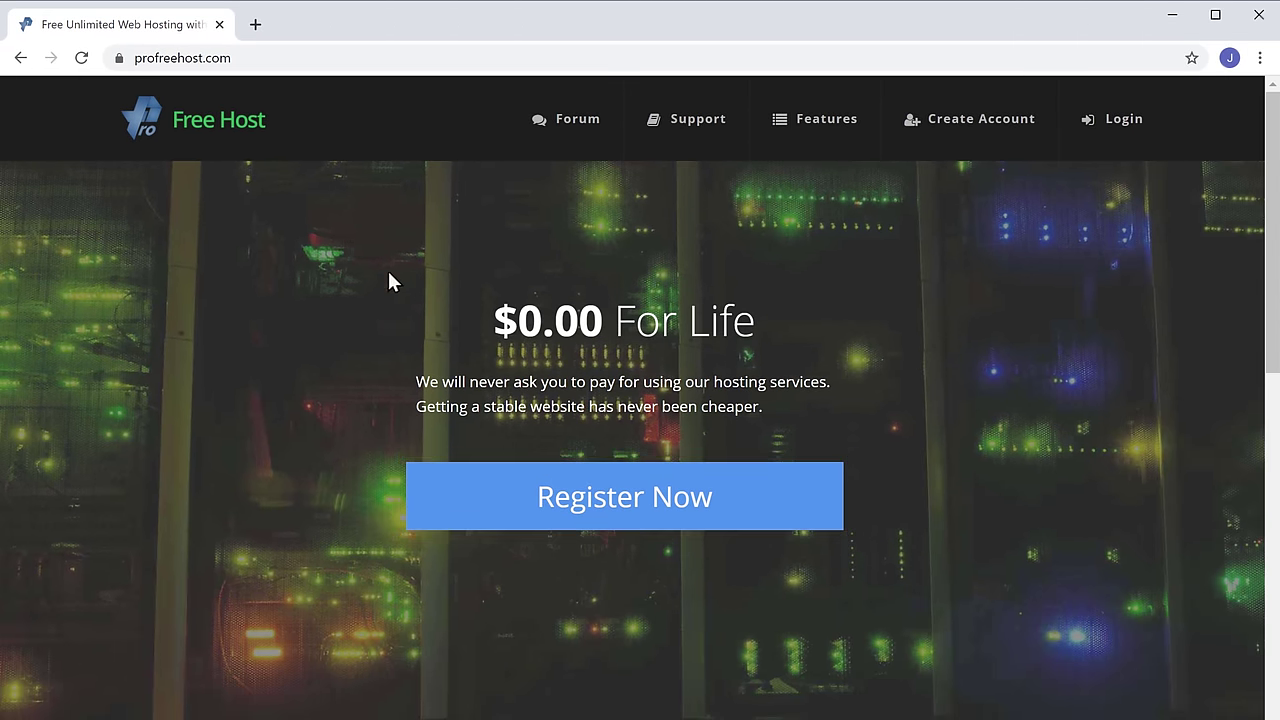
click(600, 528)
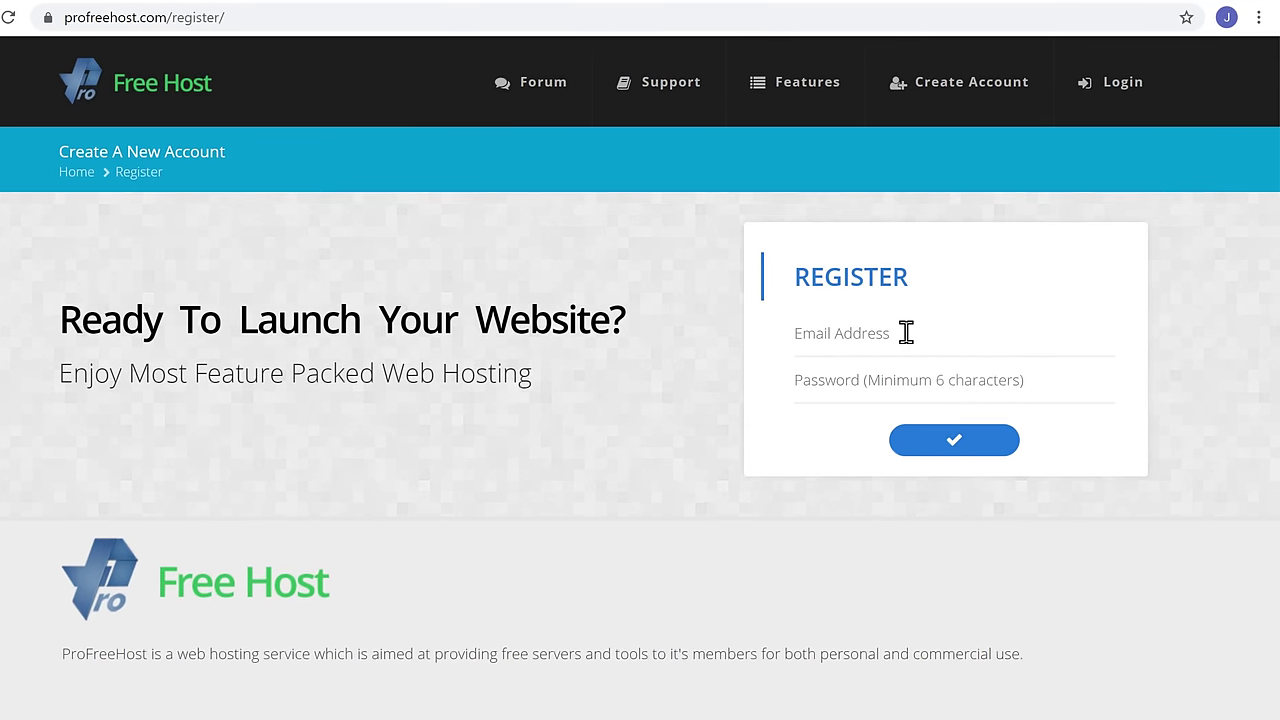
- Fill the Register form with the account e-mail address and password, then submit it
click(906, 333)
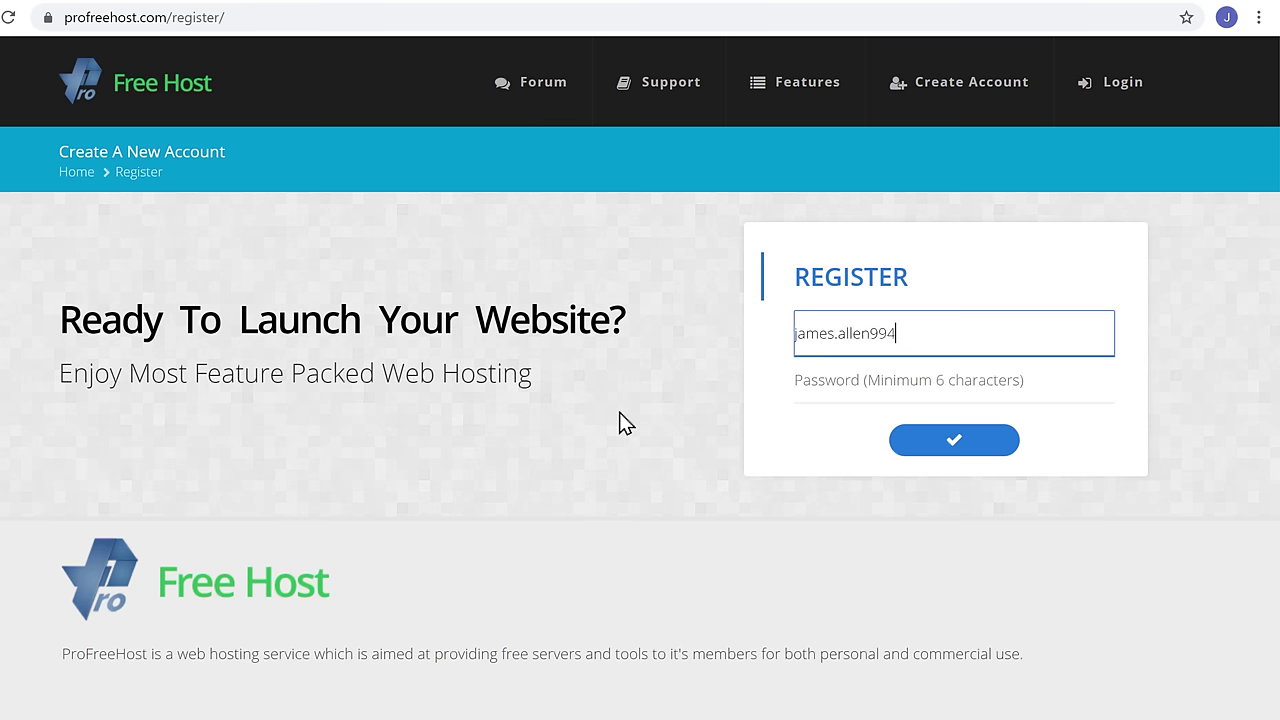
key(Tab)
text(*********)
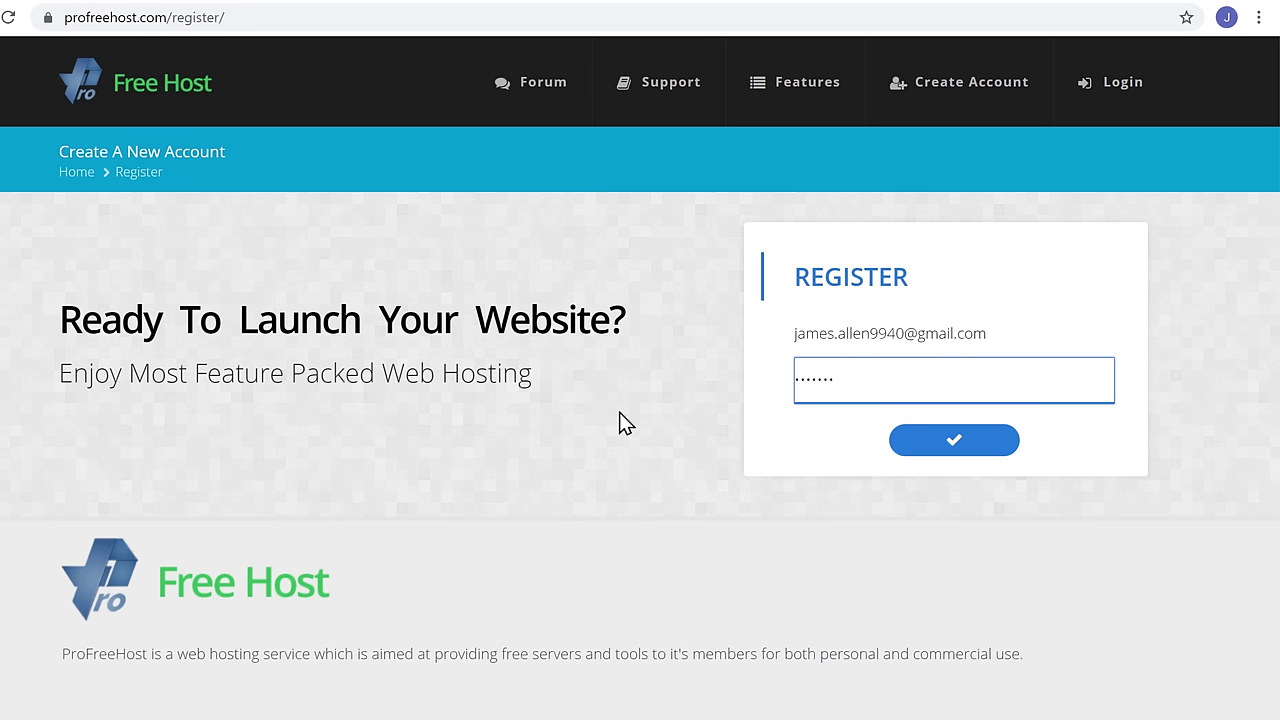
key(Tab)
key(Tab)
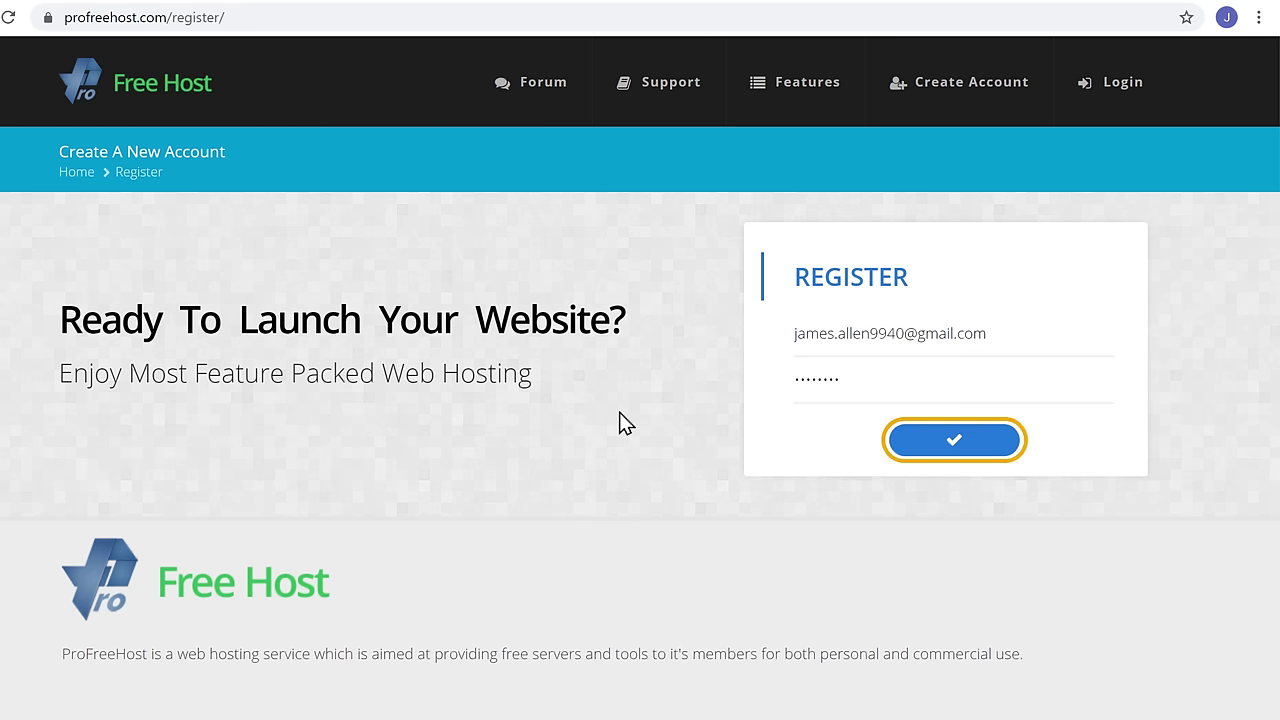
click(960, 465)
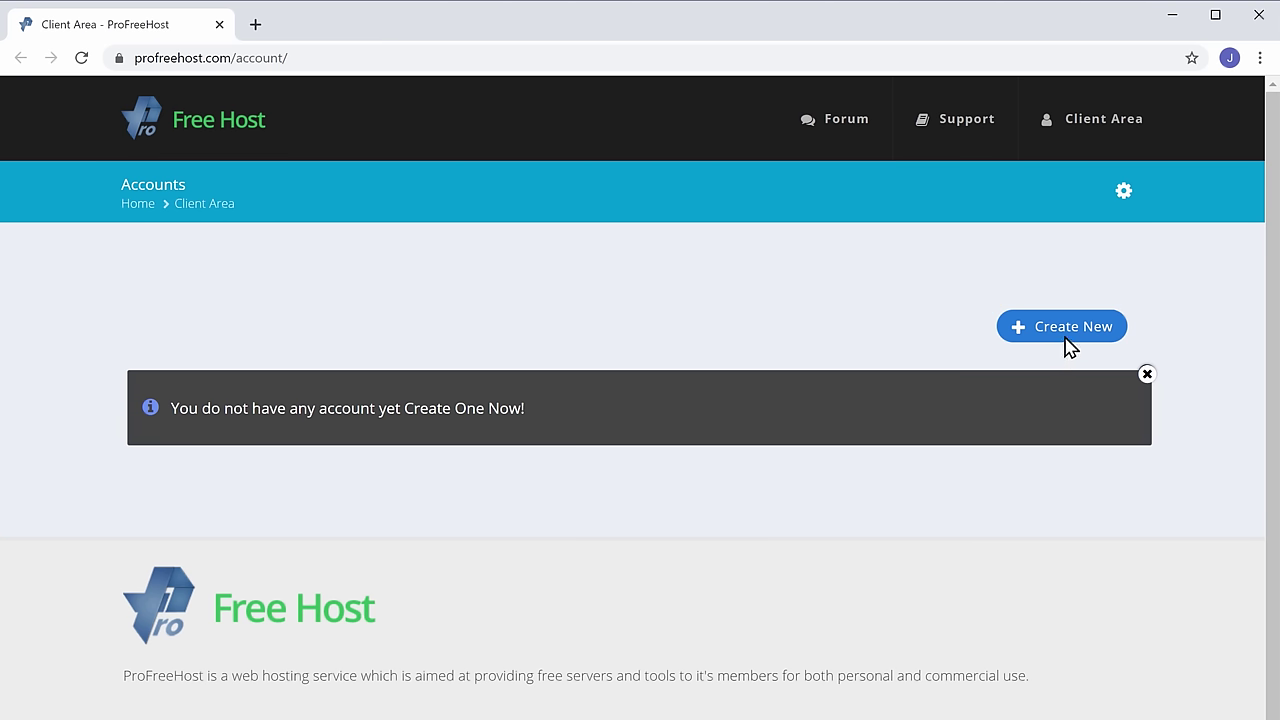
- Start a new website named techyleaf and choose the unaux.com domain
click(1066, 340)
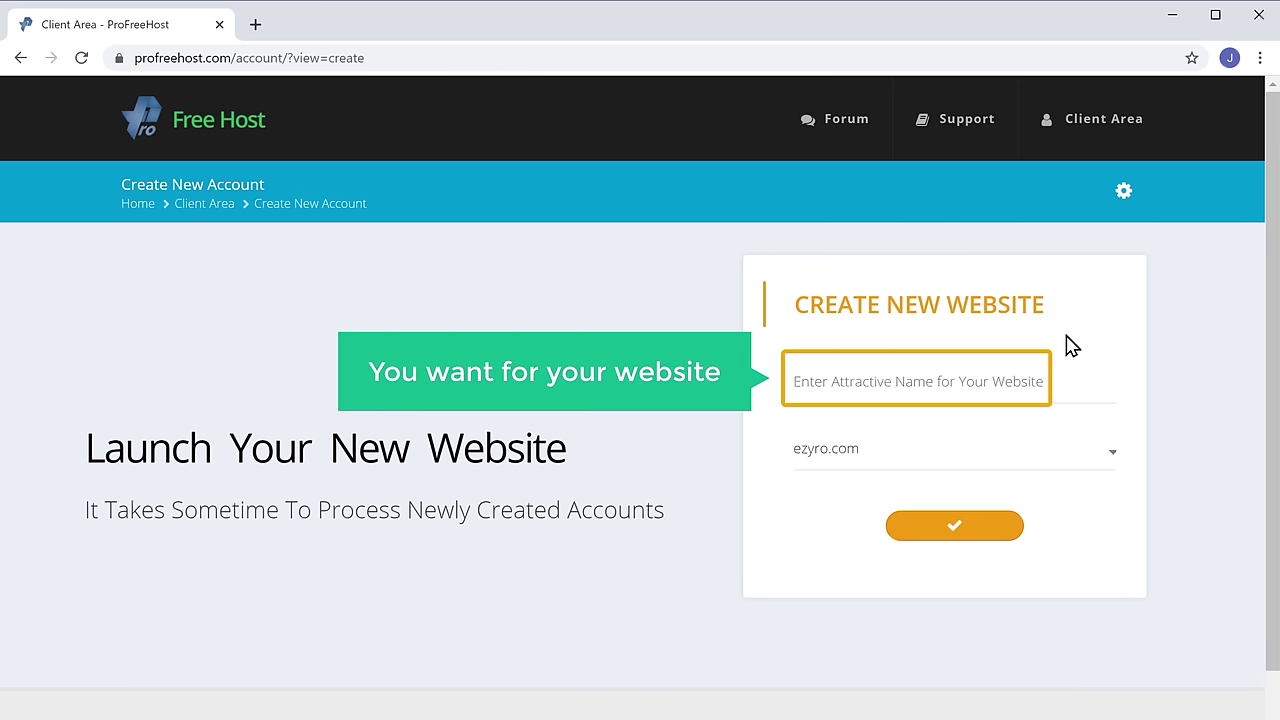
click(876, 380)
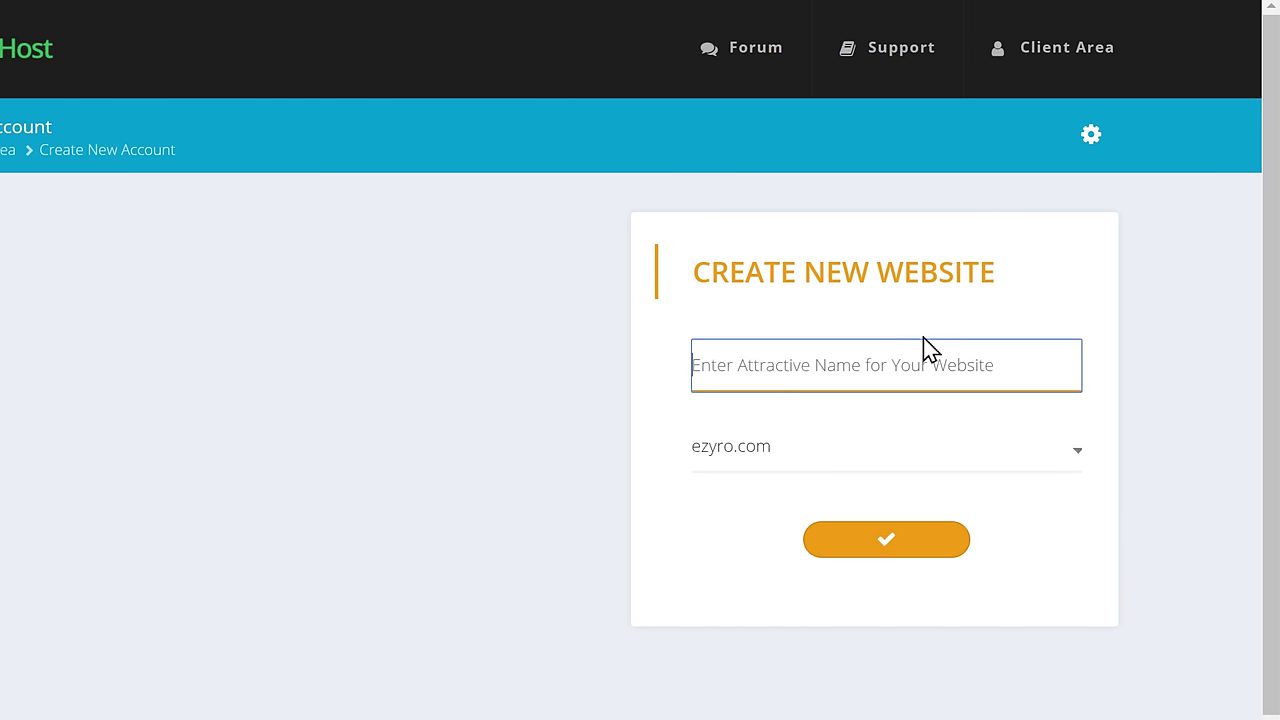
text(techyleaf)
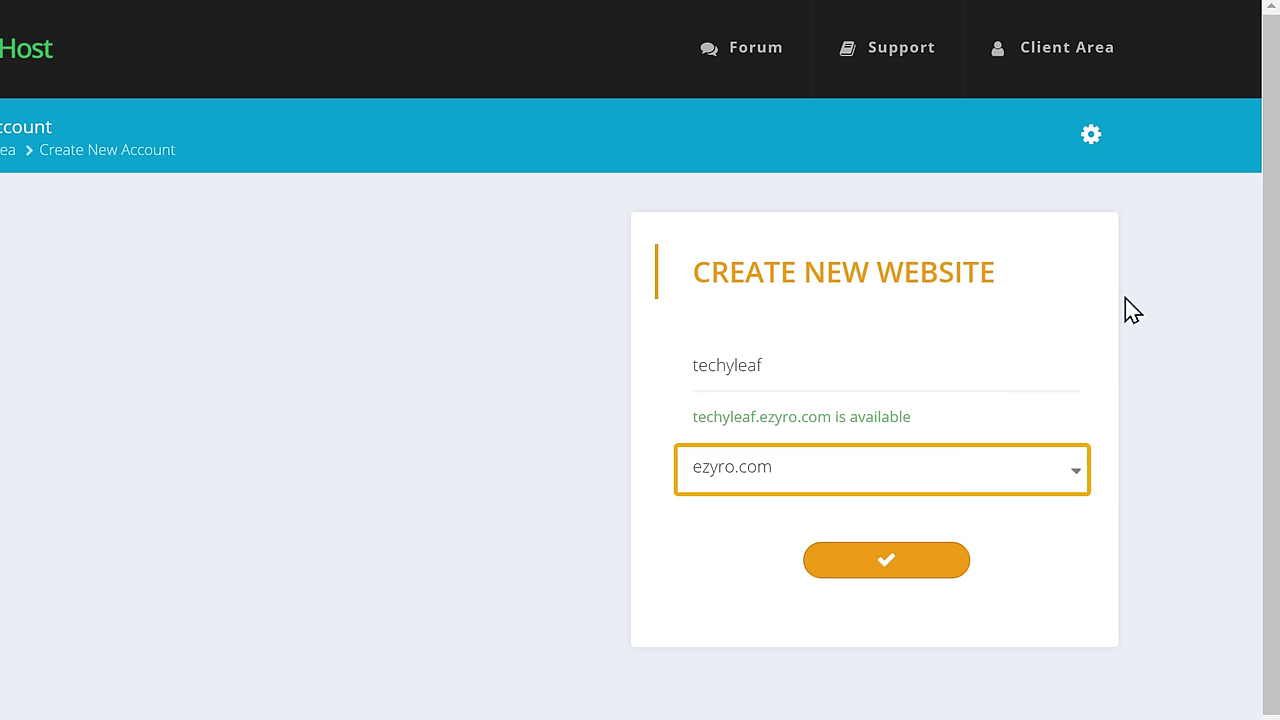
click(801, 488)
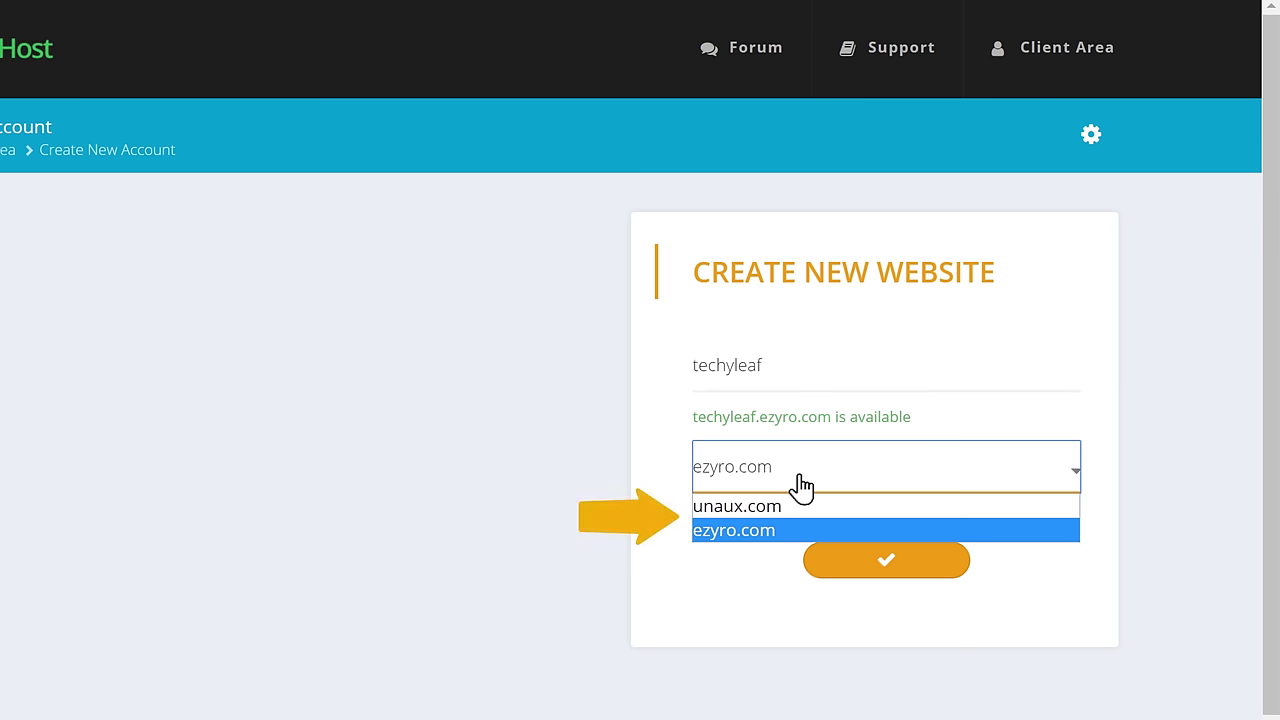
click(748, 506)
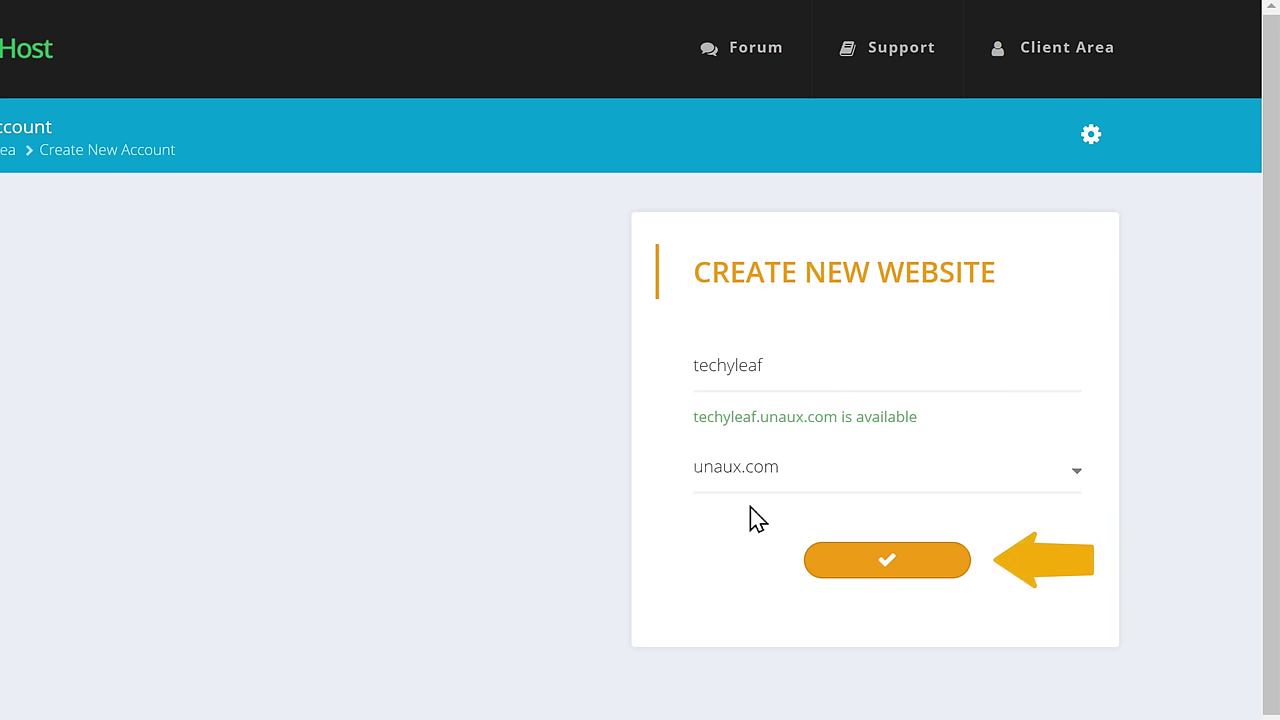
- Submit the techyleaf.unaux.com website and open its Manage overview
click(886, 574)
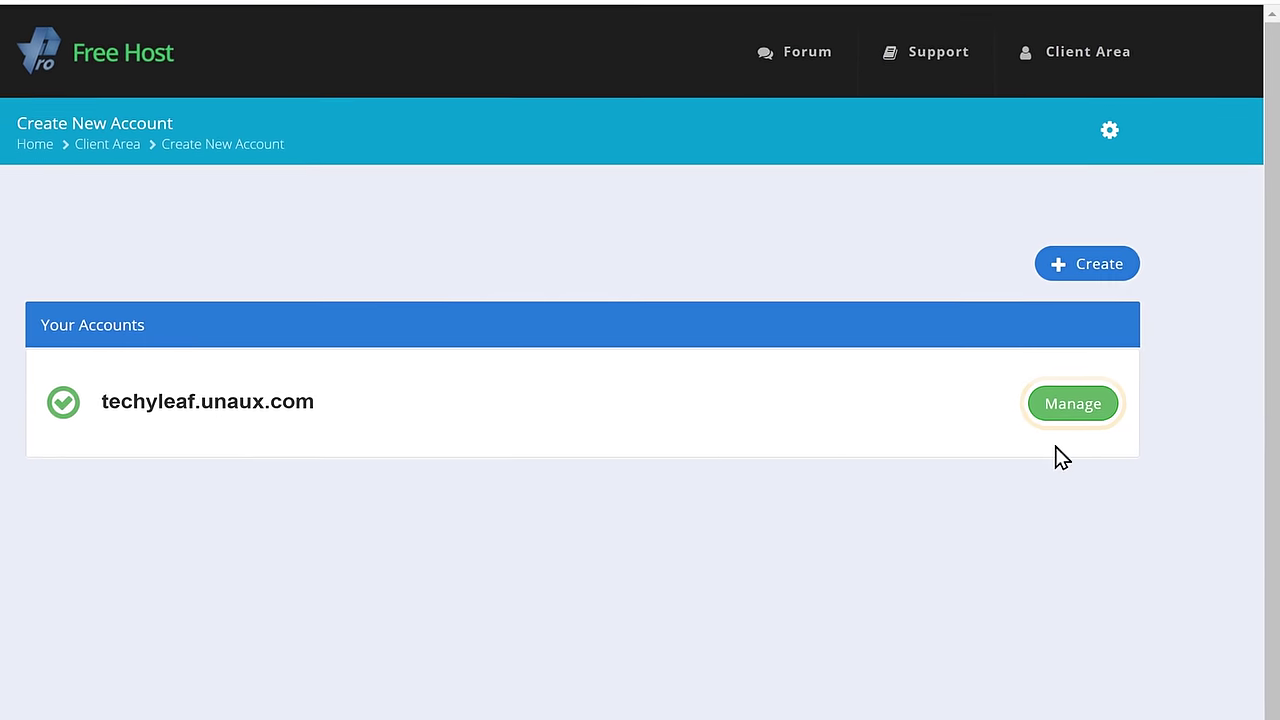
click(1066, 420)
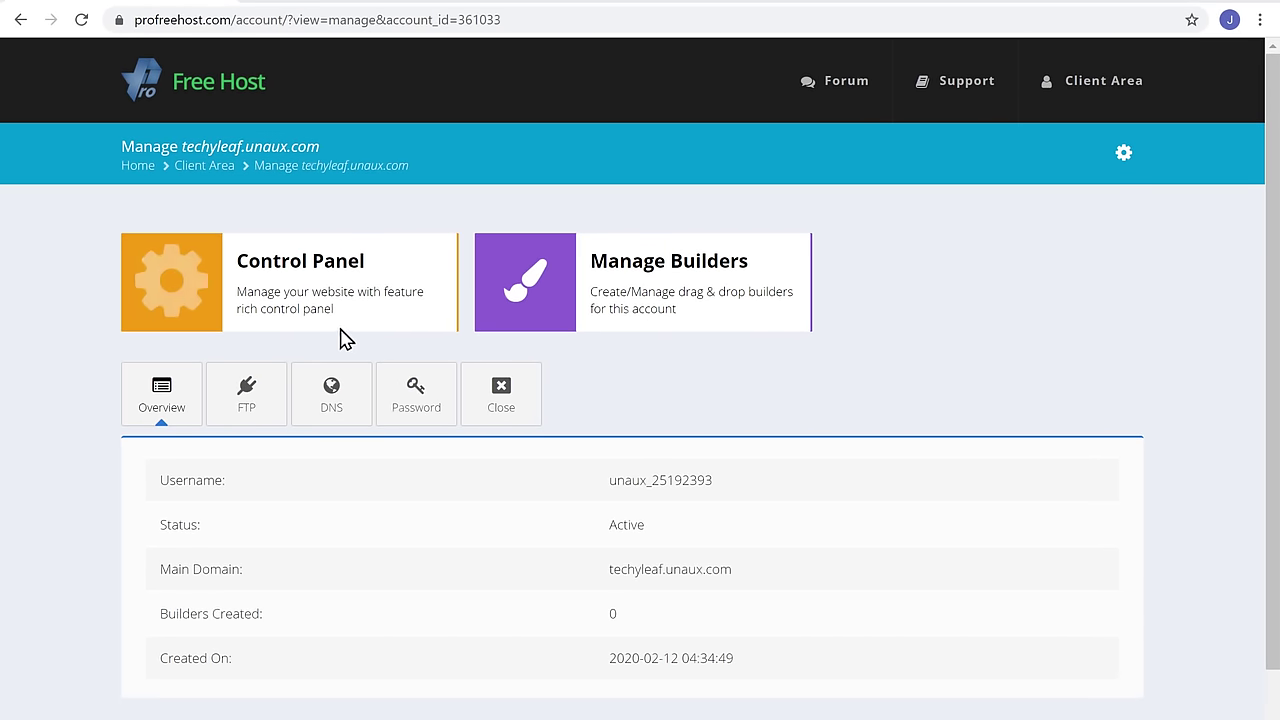
- Enter the Control Panel and launch Softaculous Apps Installer from the Software section
click(291, 322)
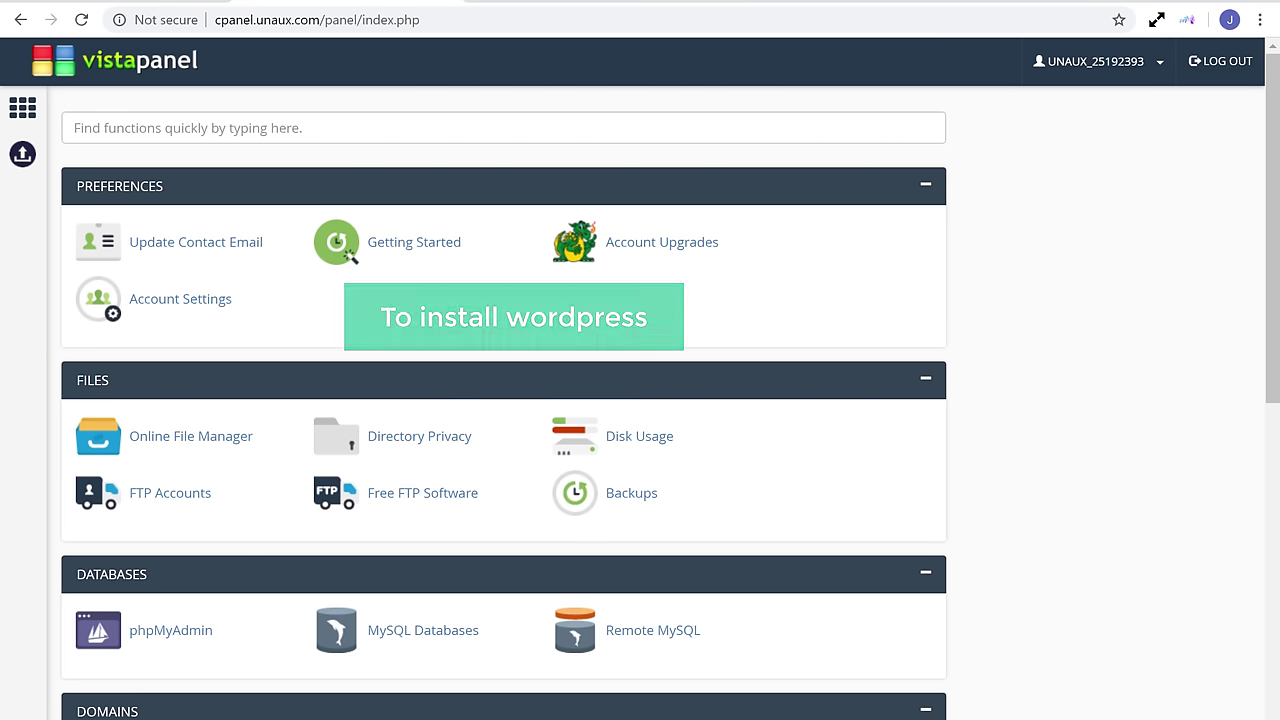
scroll(503, 400, down, 5)
scroll(503, 400, down, 1)
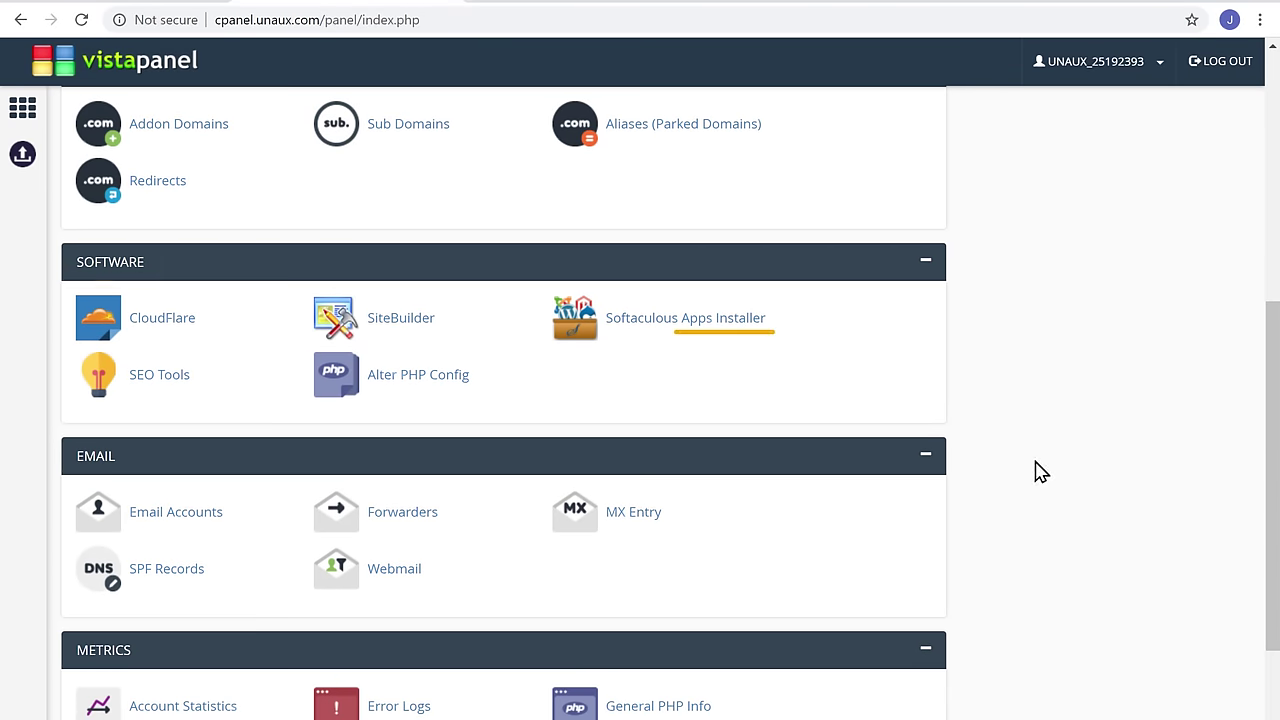
click(698, 330)
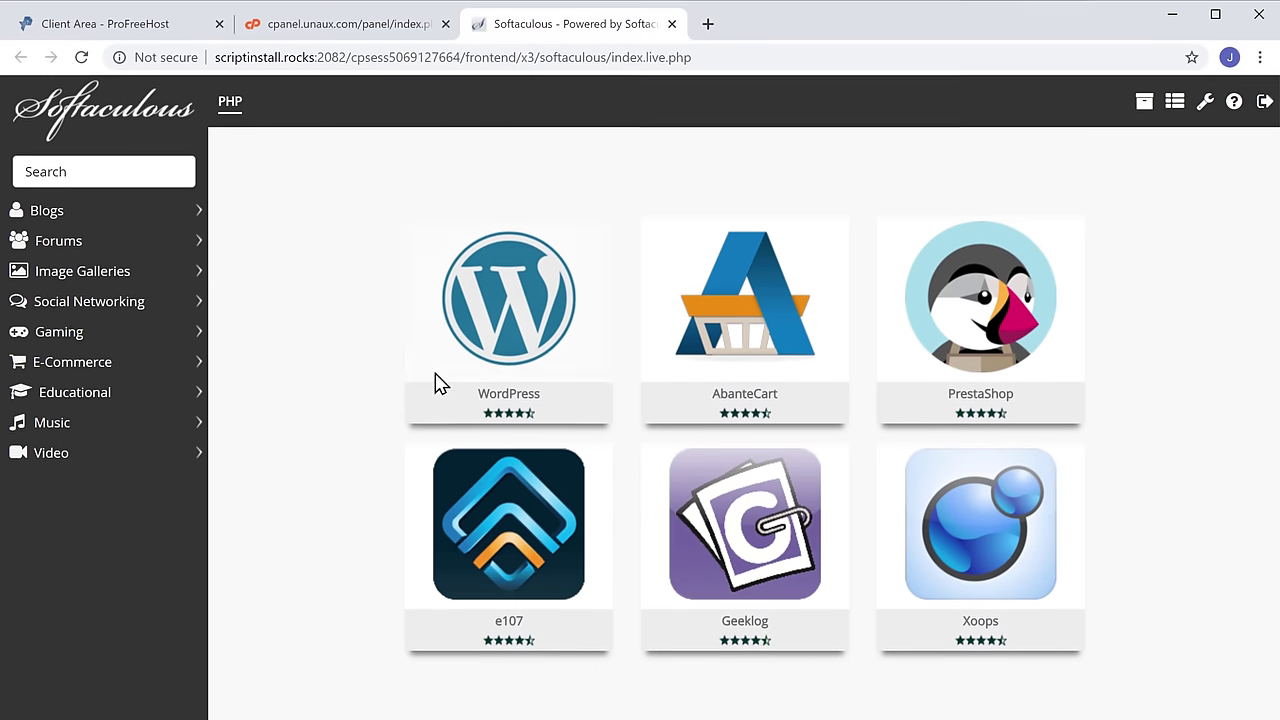
- Bring up the WordPress install form for techyleaf.unaux.com and reach its Admin Account section
mouse_move(457, 367)
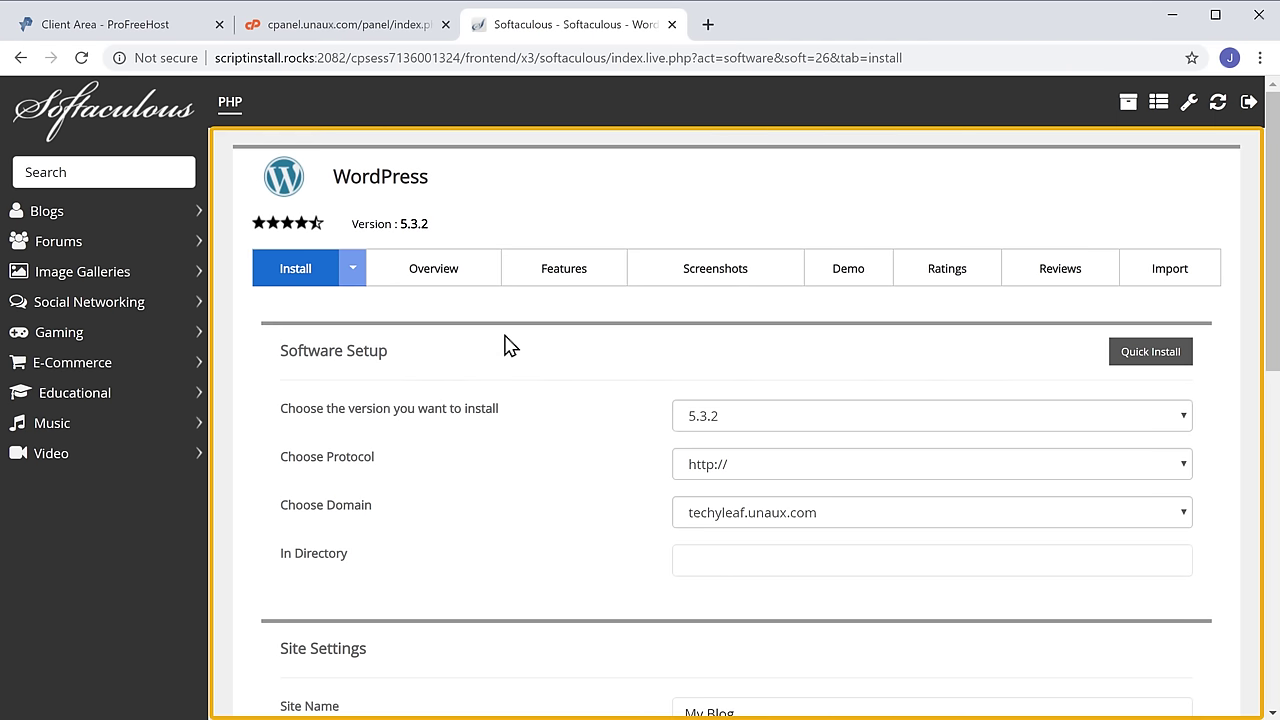
scroll(505, 345, down, 4)
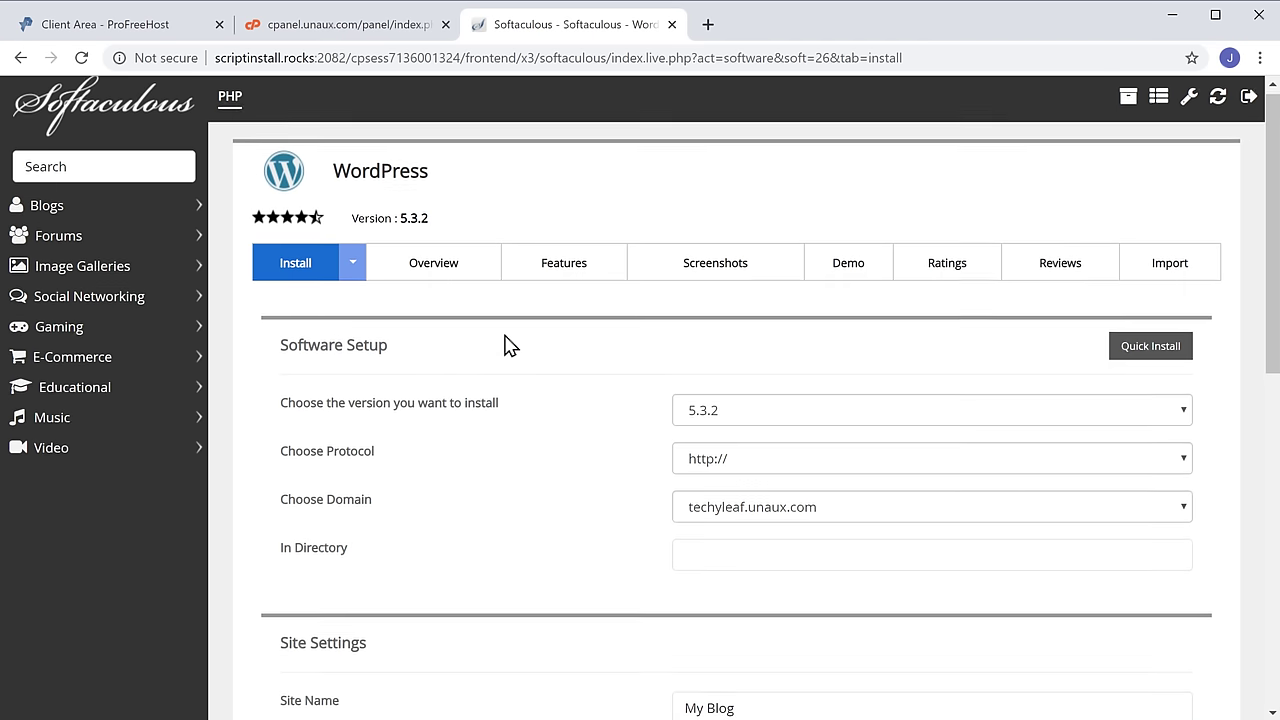
scroll(505, 345, down, 2)
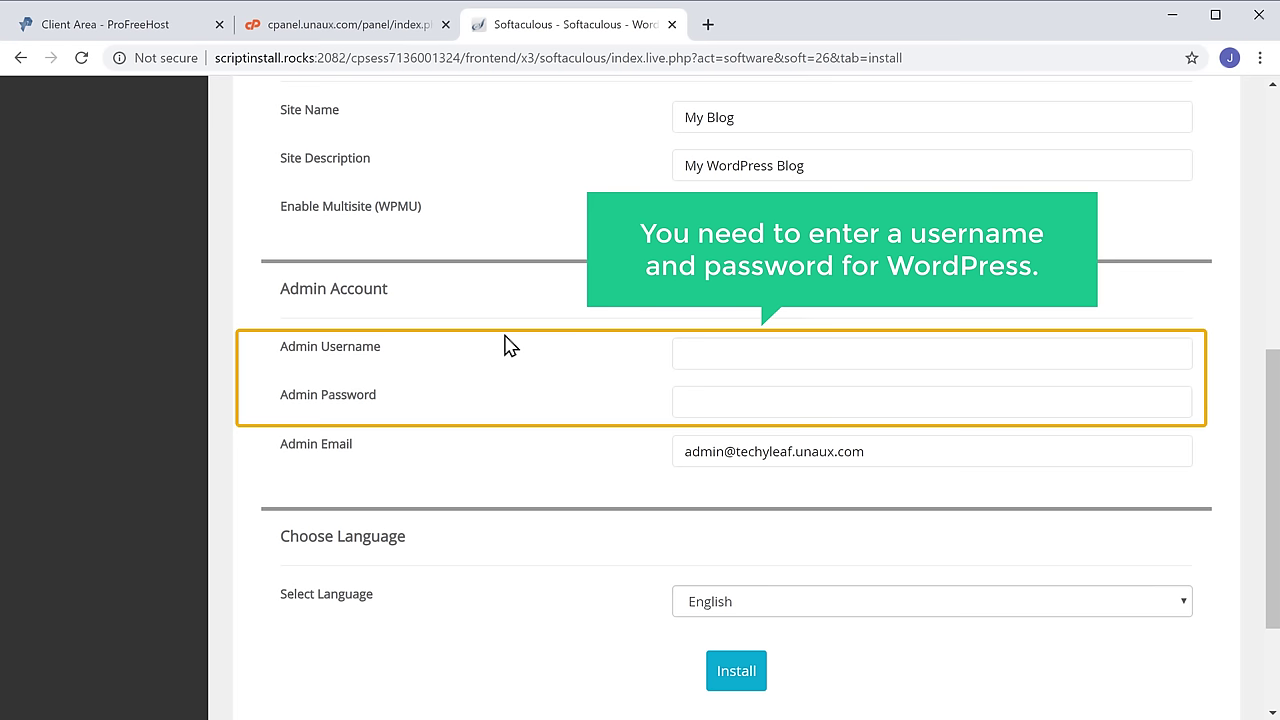
- Enter an admin username and password, then install WordPress on techyleaf.unaux.com
click(690, 356)
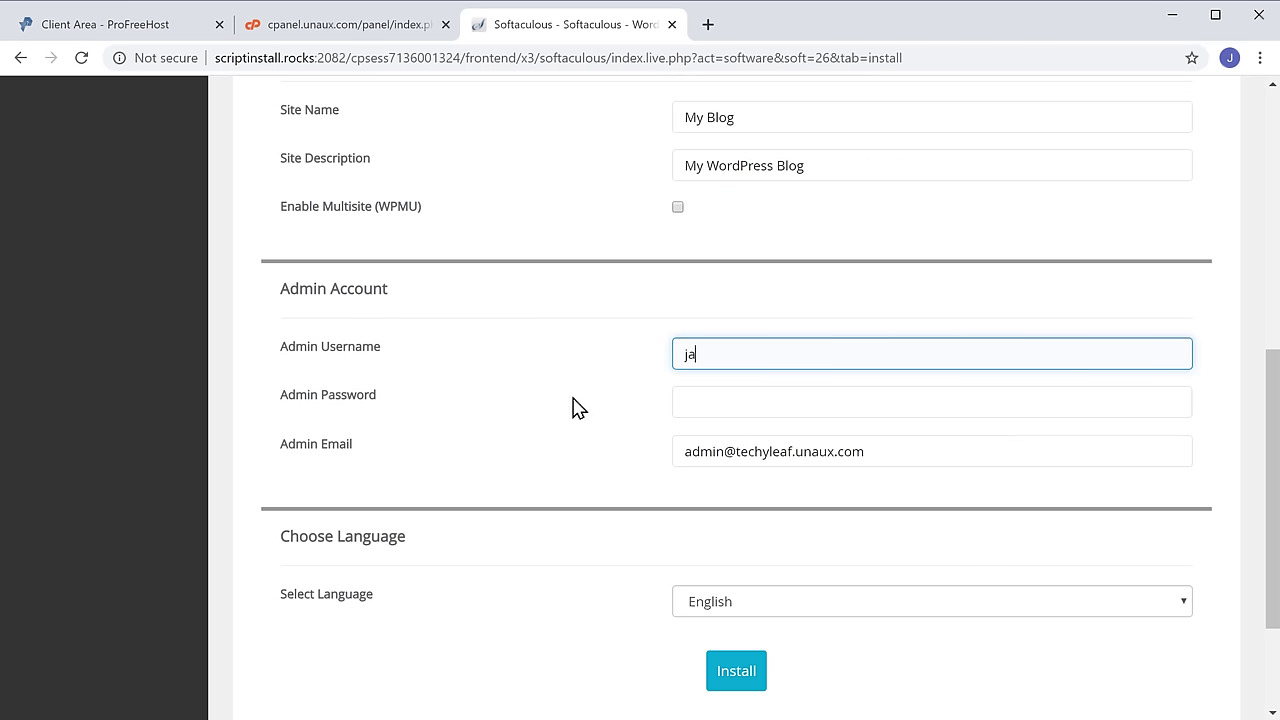
key(Tab)
text(p)
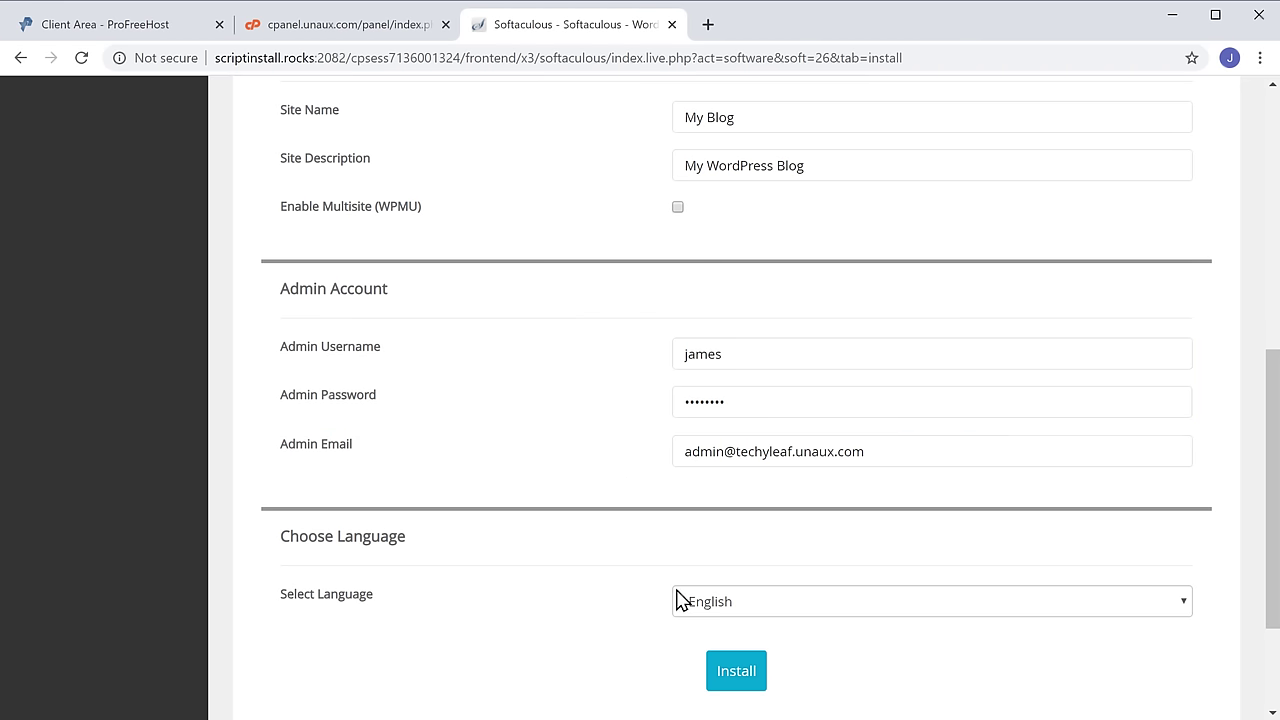
click(733, 690)
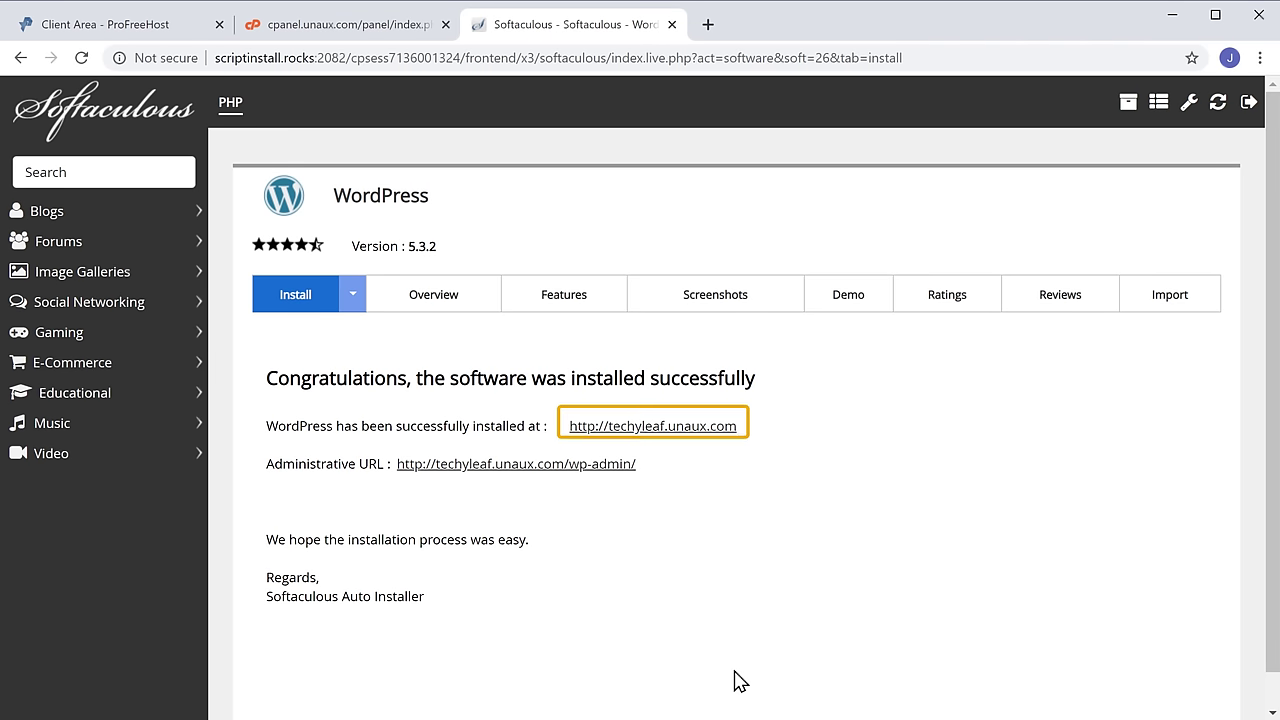
click(675, 432)
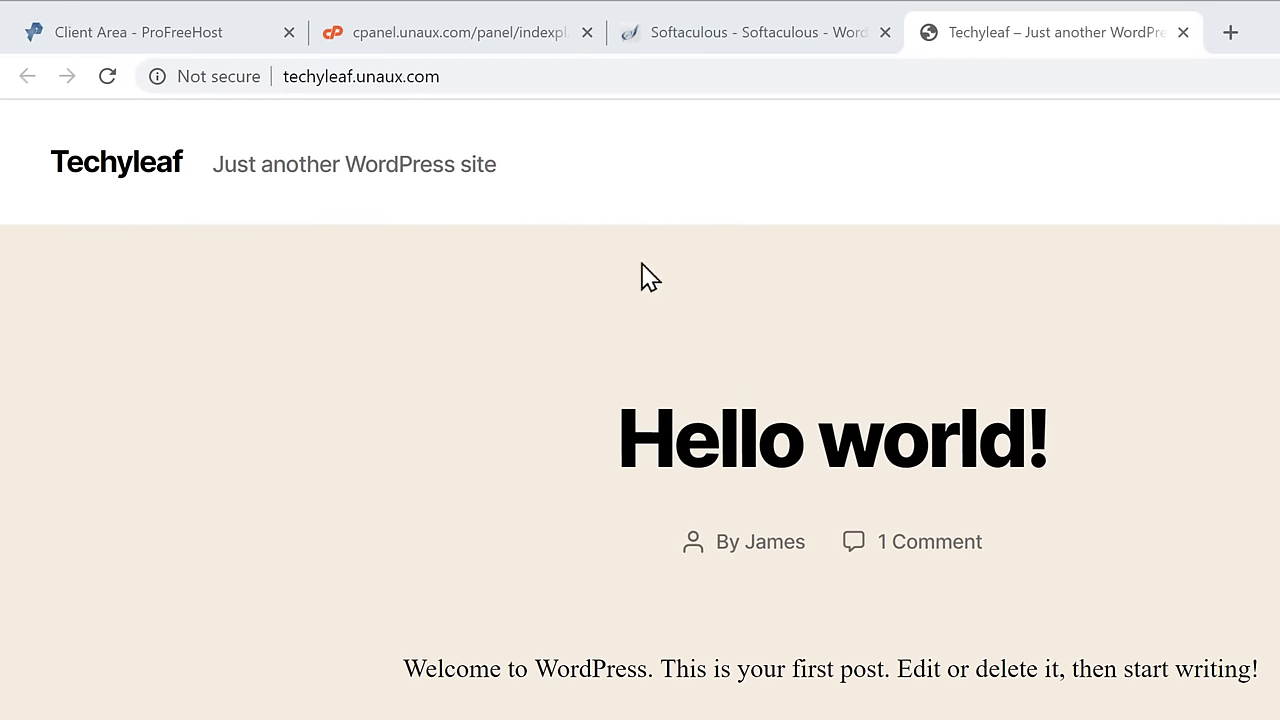
- Append /wp-admin to the site URL to reach the WordPress login page
click(467, 78)
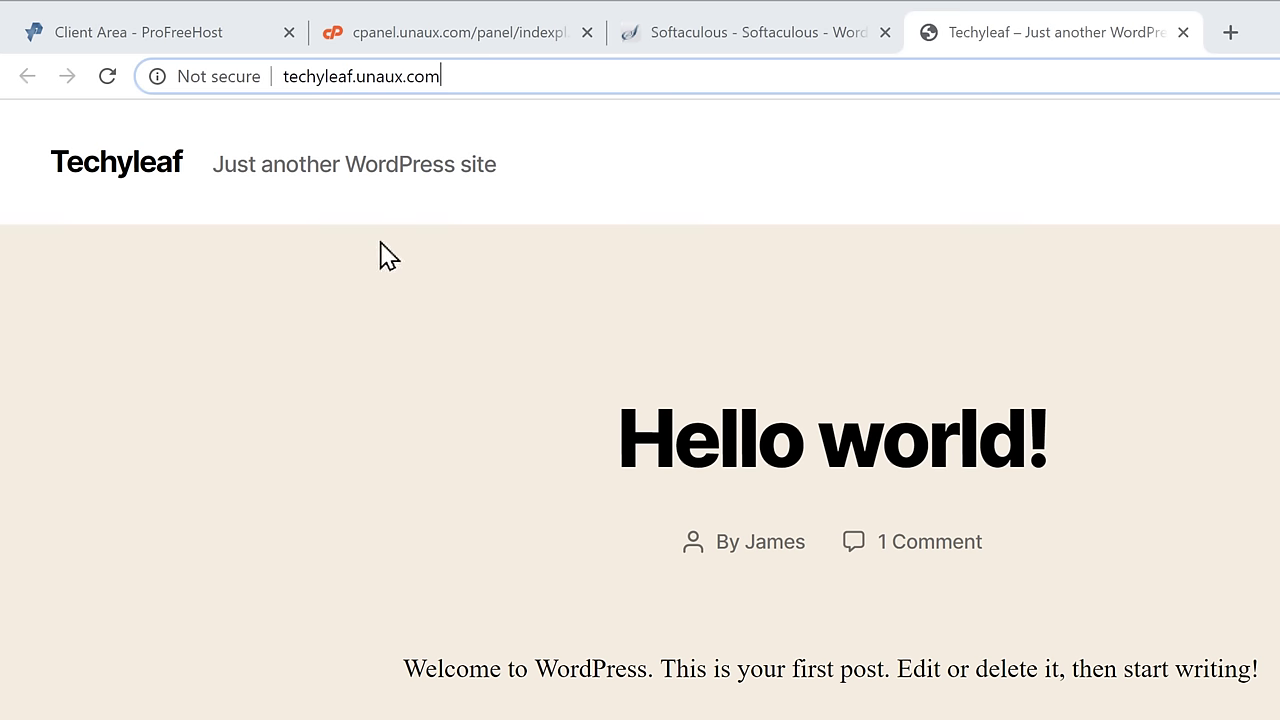
text(/wp-admin)
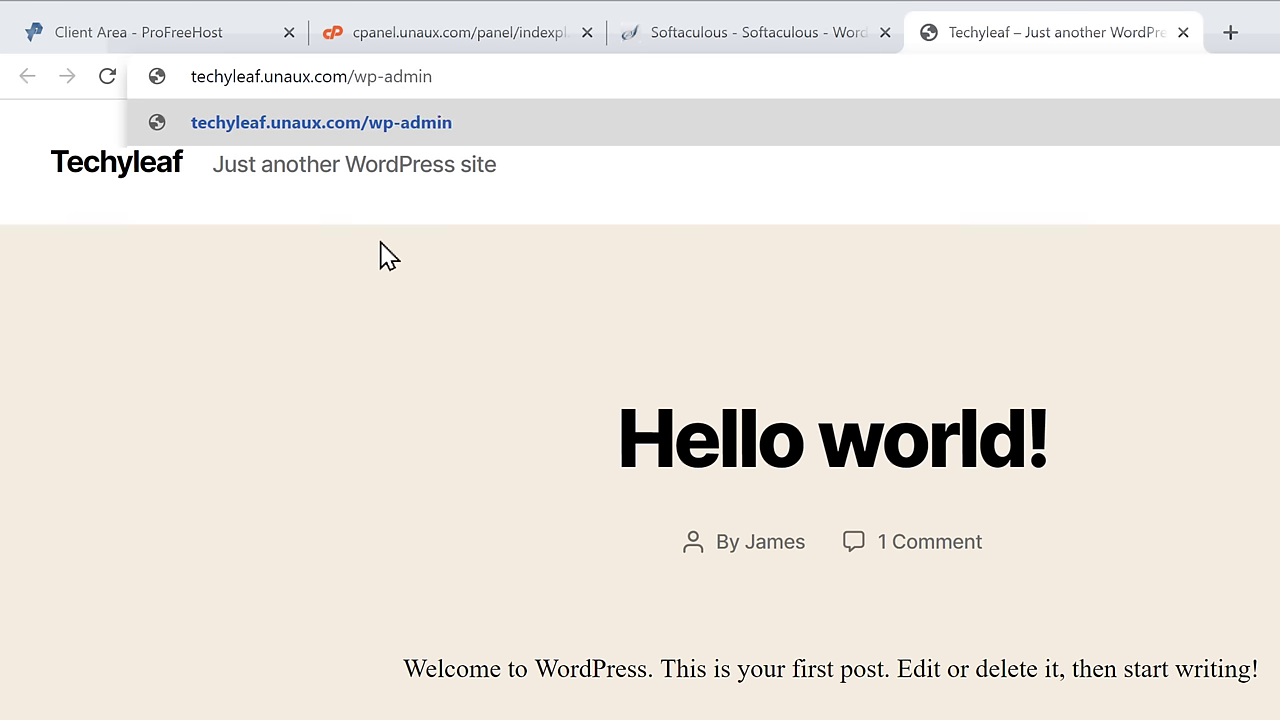
key(Return)
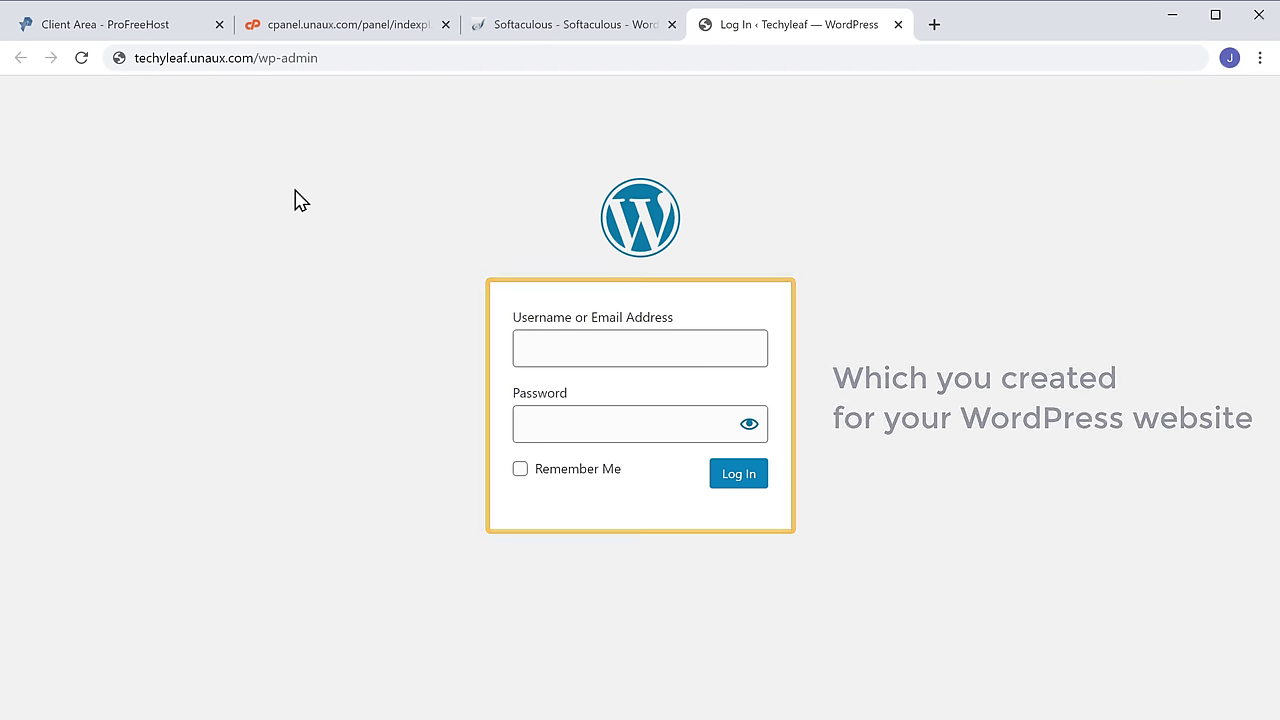
- Log in to the Techyleaf WordPress site with the admin username and password
click(550, 345)
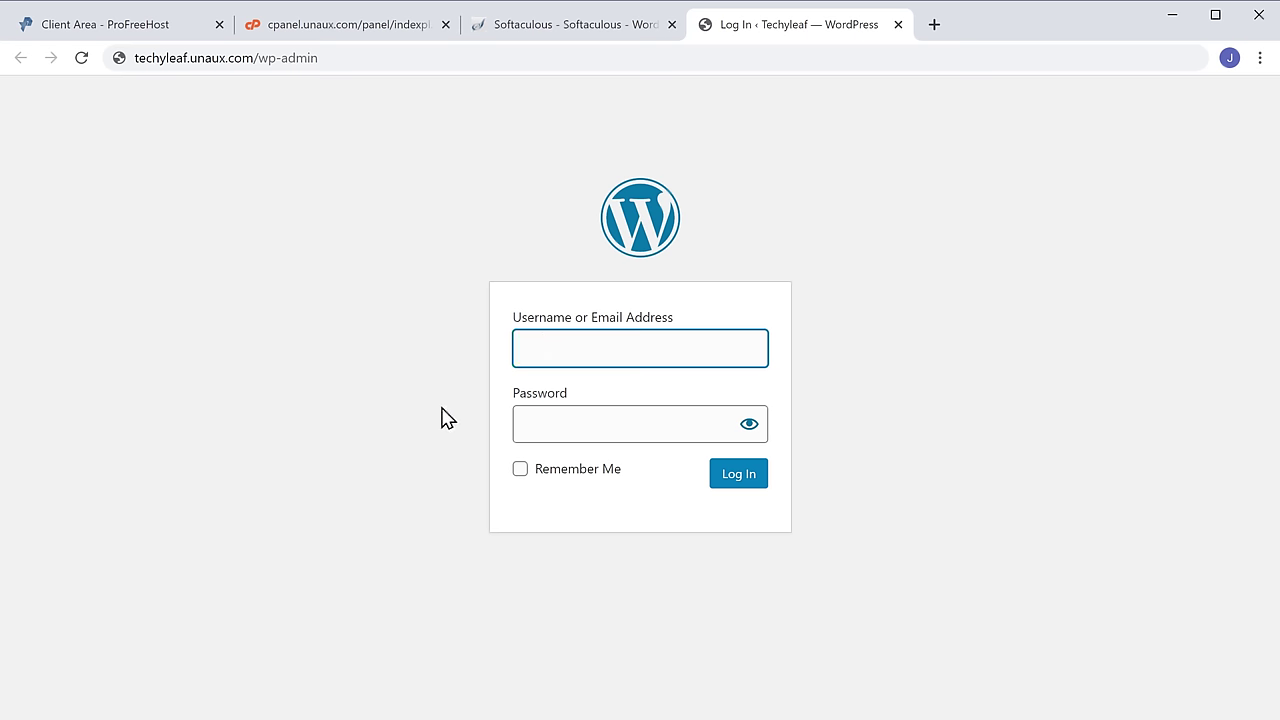
text(james)
key(Tab)
text(•••••)
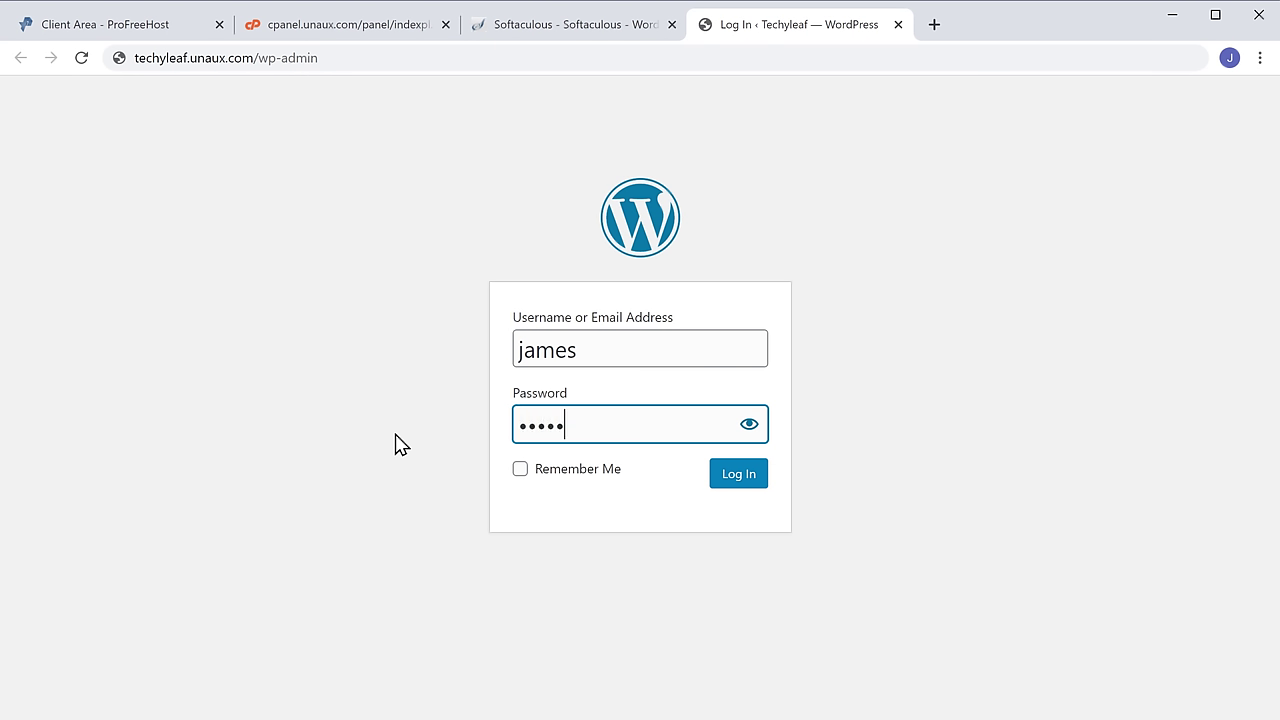
text(•••)
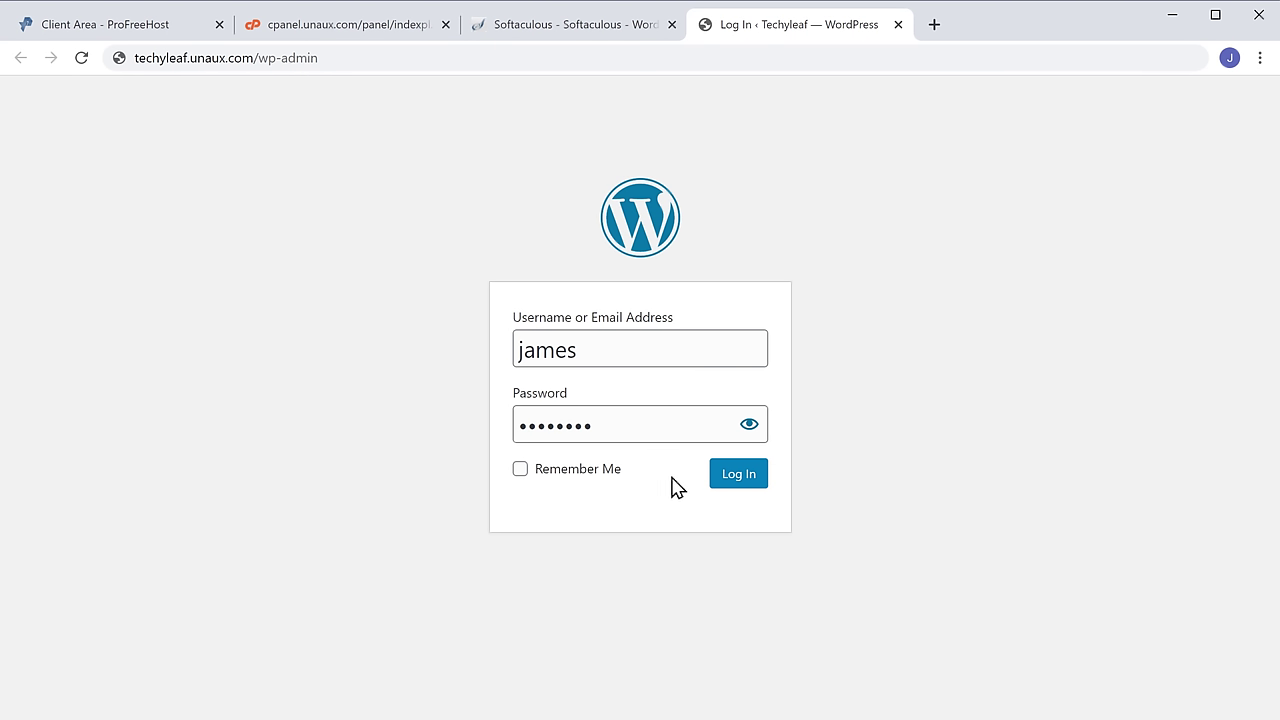
click(733, 494)
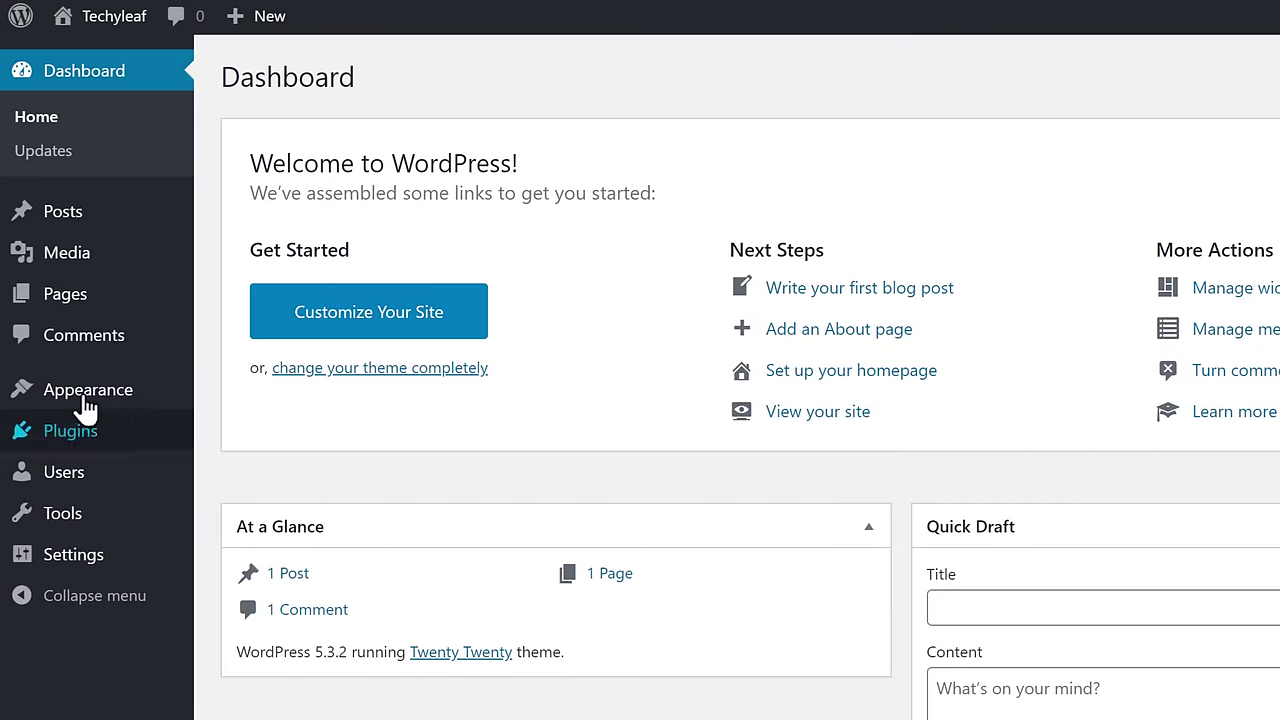
- Go to Appearance > Themes and open the Add New theme catalogue
mouse_move(63, 389)
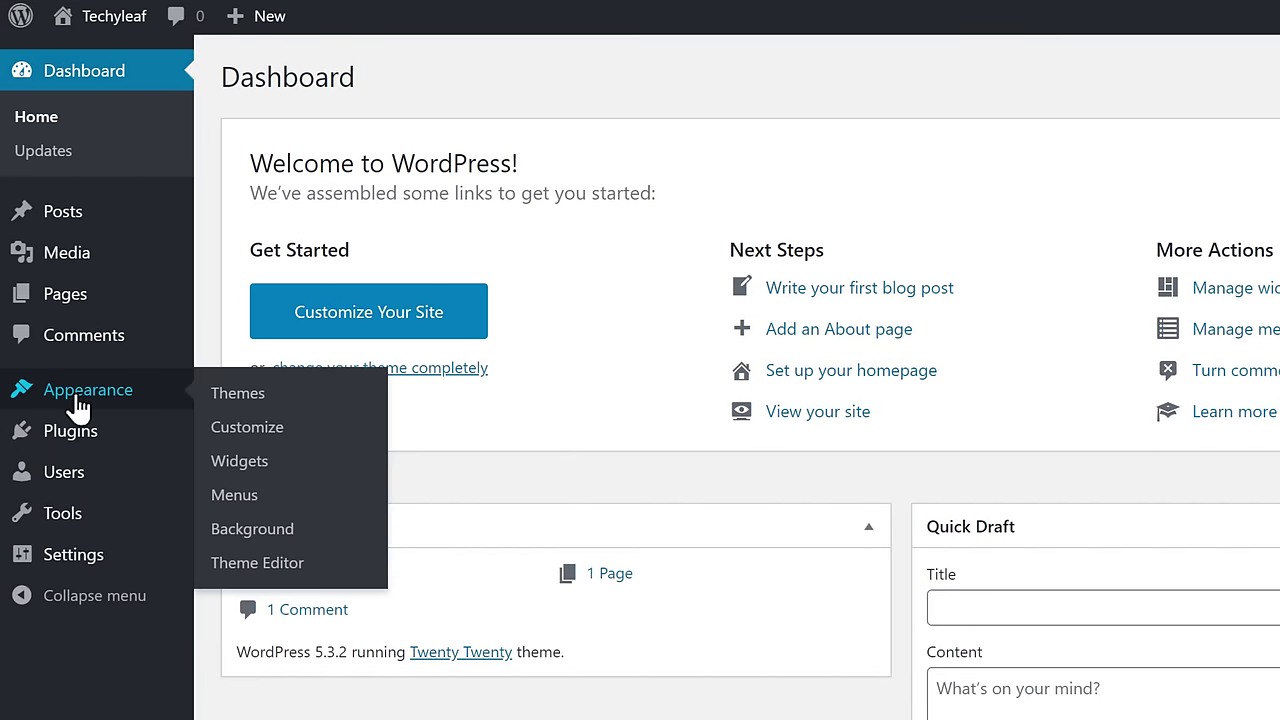
click(251, 400)
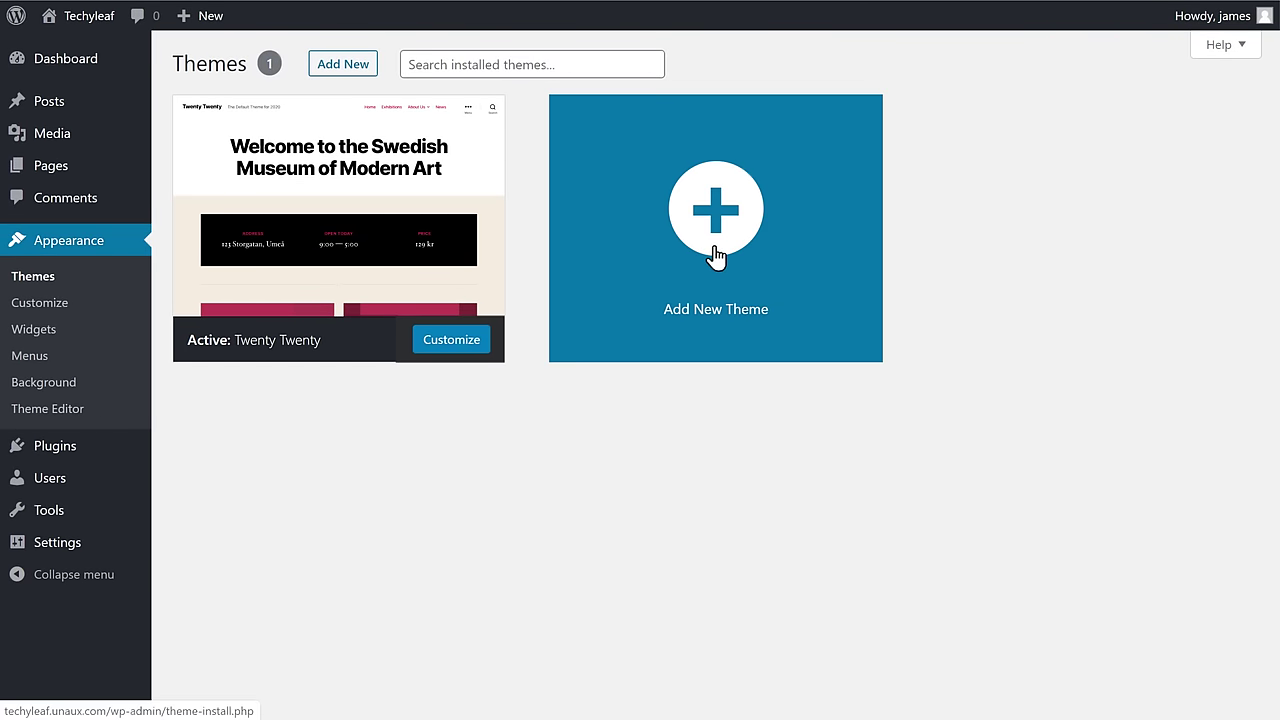
click(713, 248)
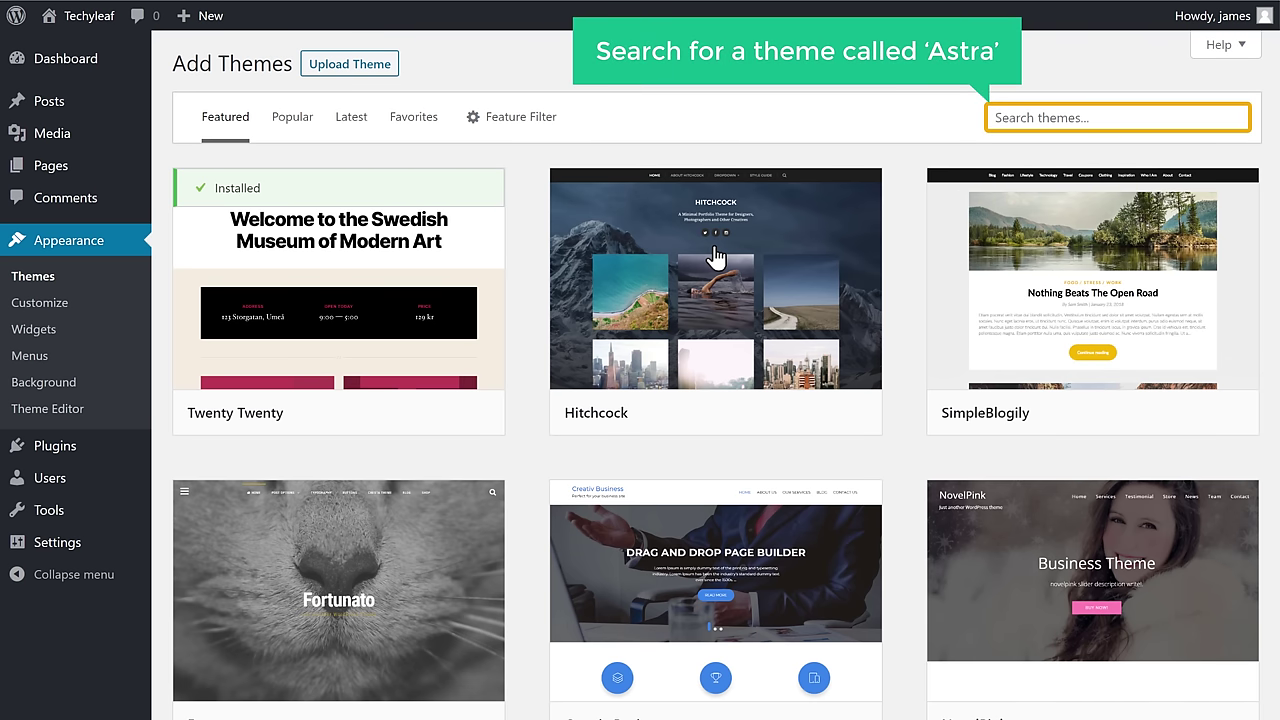
- Search themes for 'Ast', then install and activate the Astra theme
click(1033, 117)
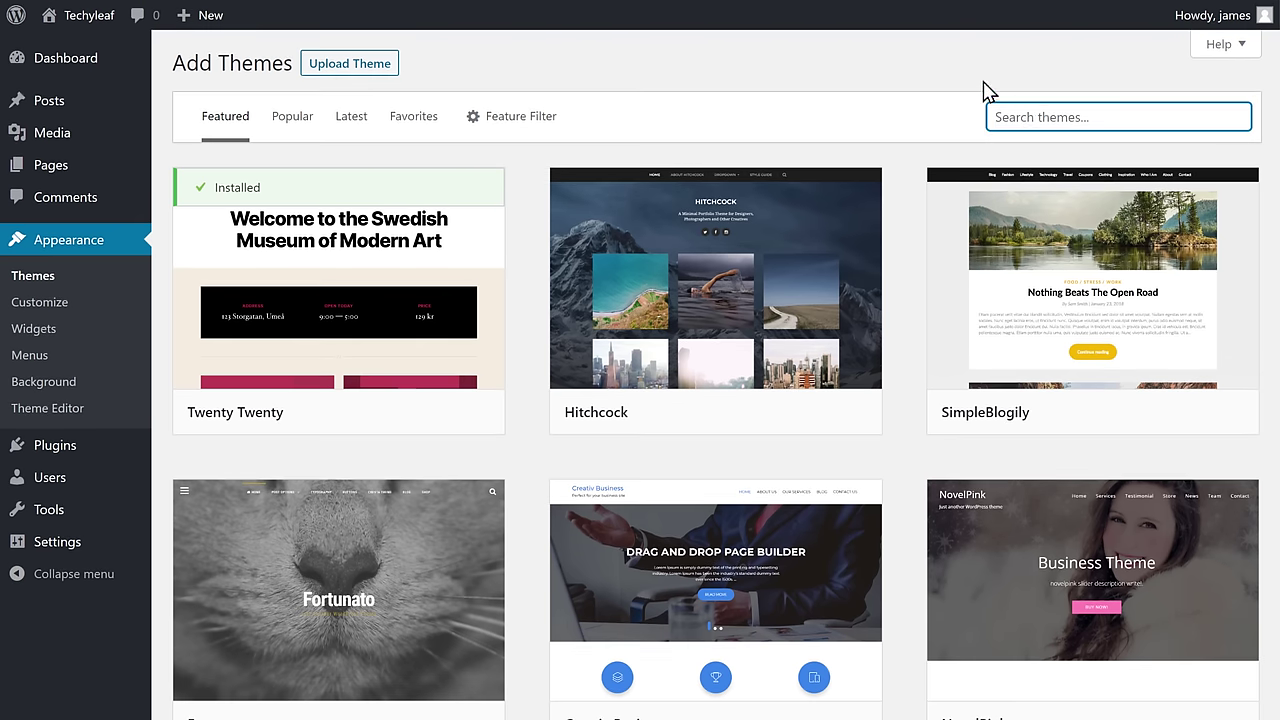
text(Astra)
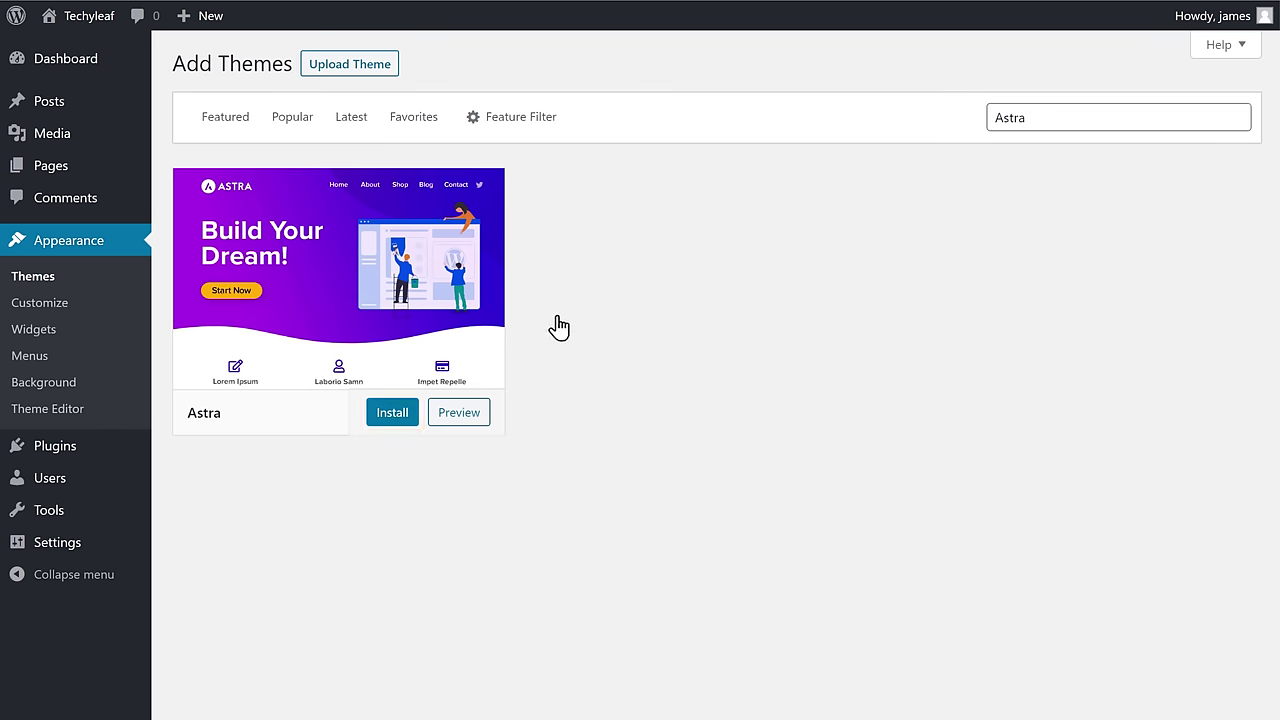
click(389, 420)
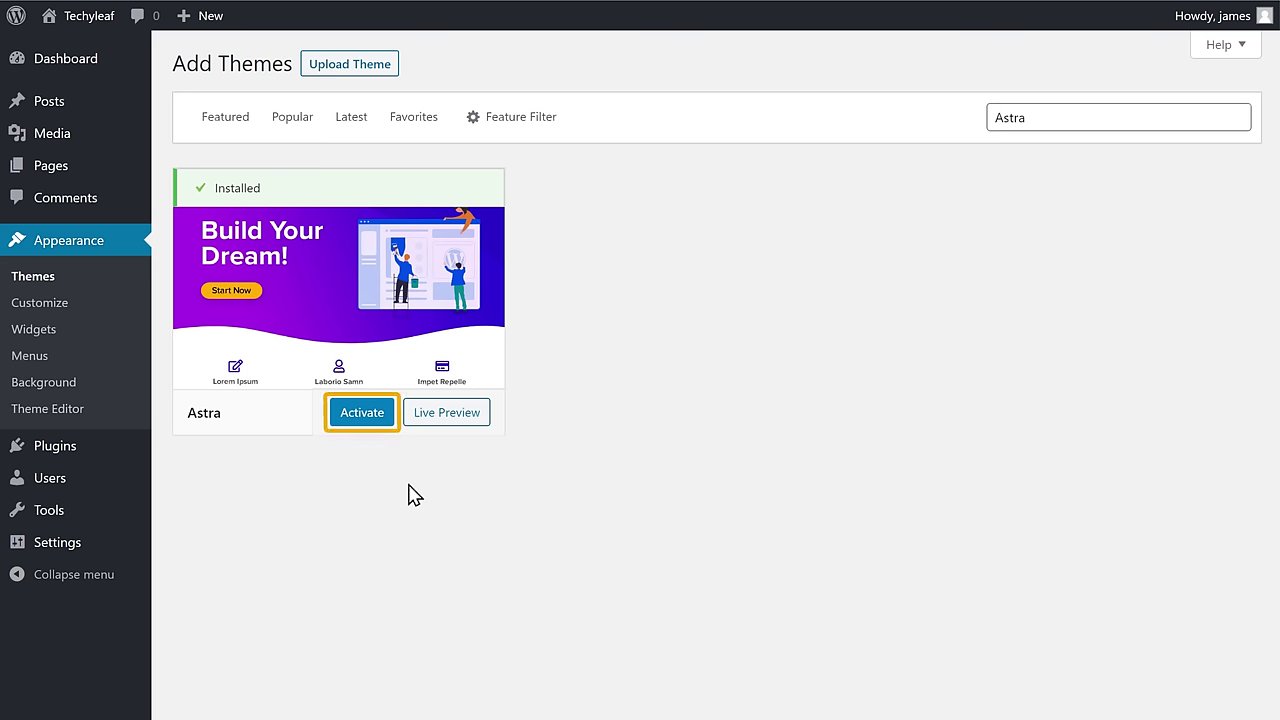
click(362, 413)
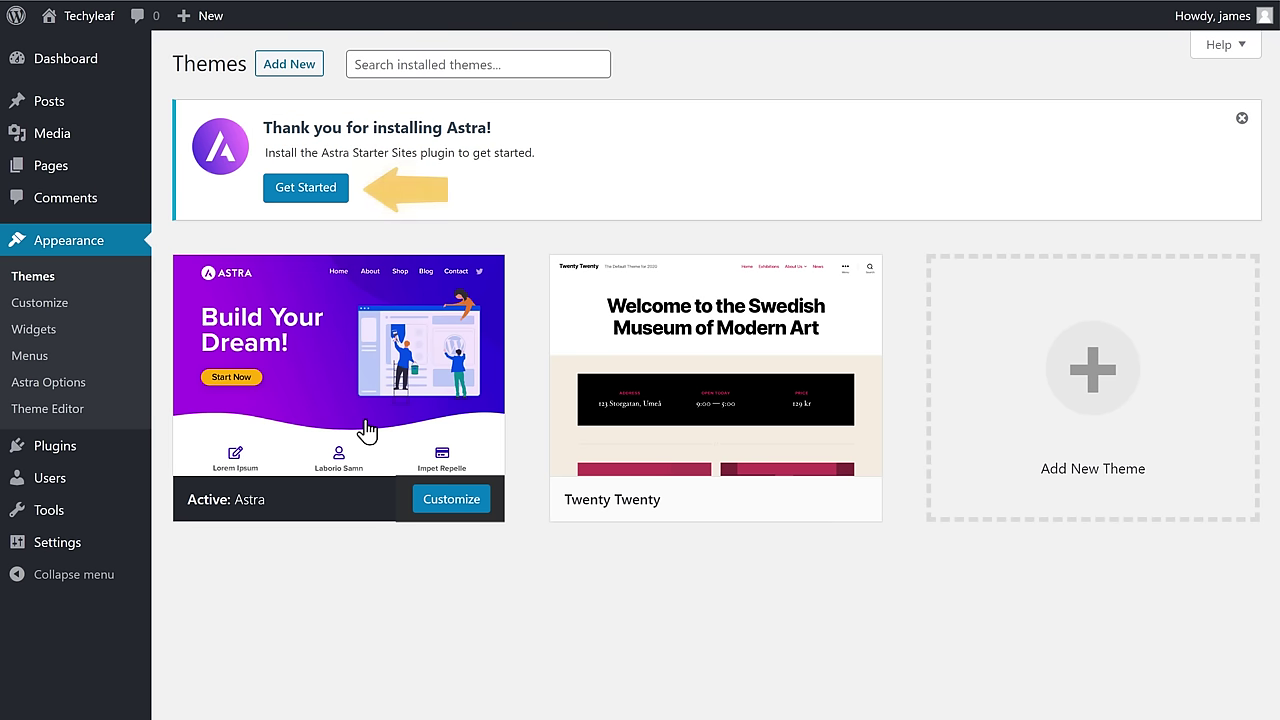
- Choose Get Started in the Astra thank-you notice to reach the page-builder selection
click(305, 190)
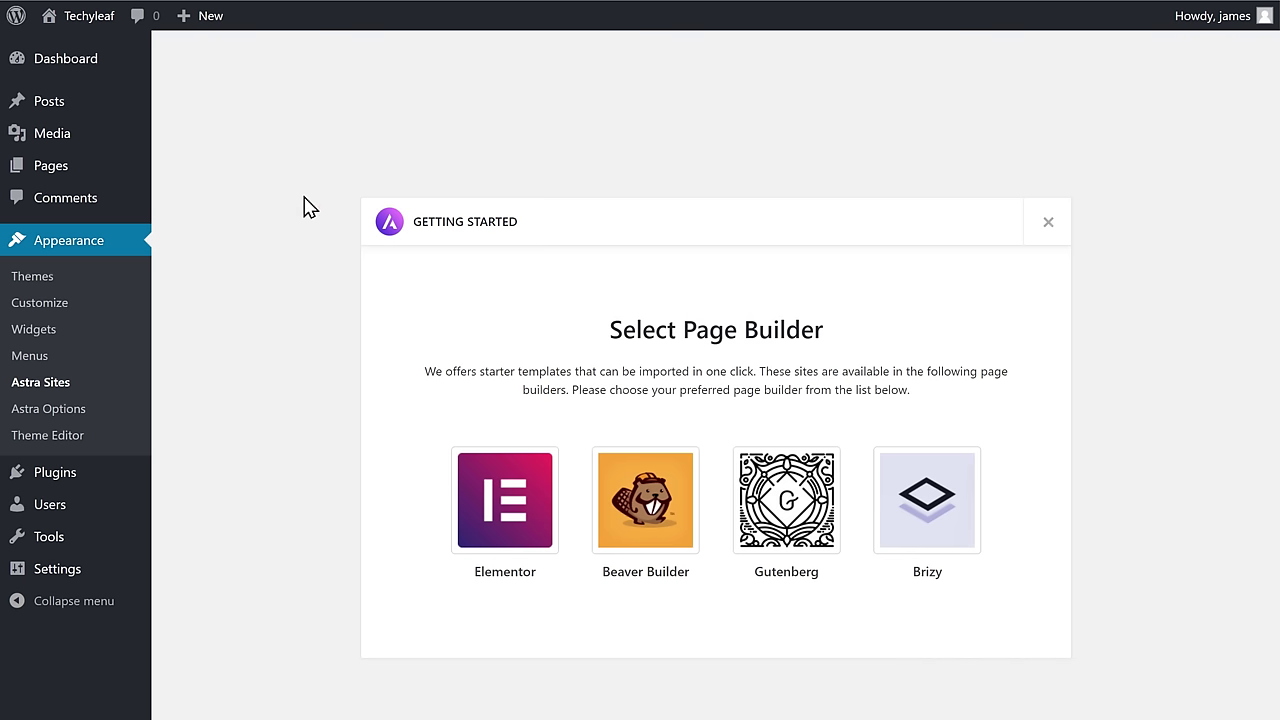
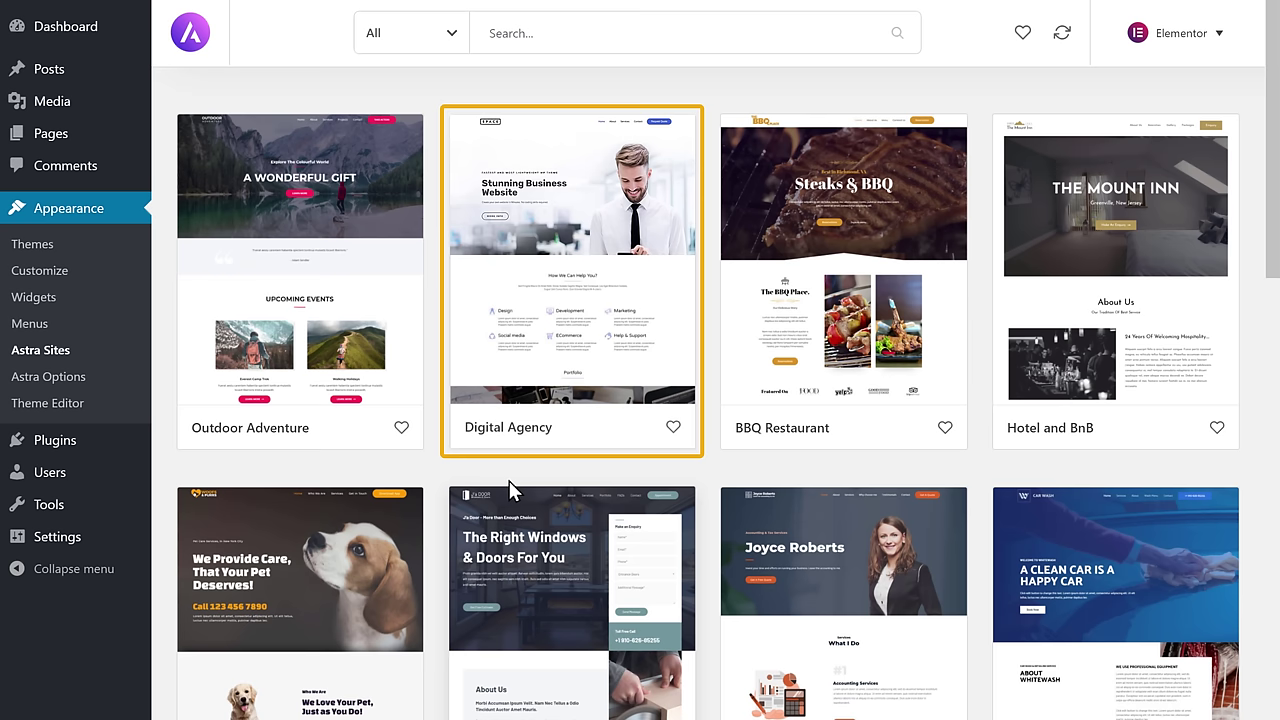
- Import the complete Digital Agency starter site with its plugins, settings, content and widgets, then view it
click(565, 352)
scroll(491, 343, down, 2)
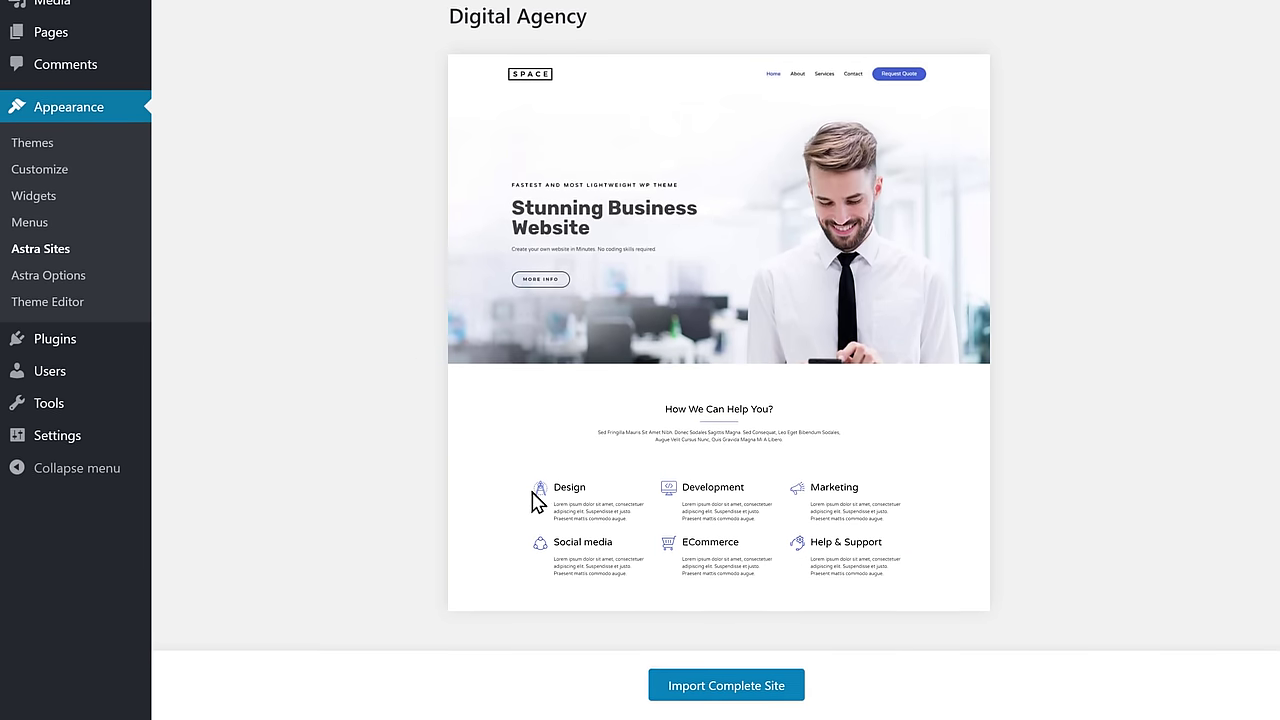
click(714, 690)
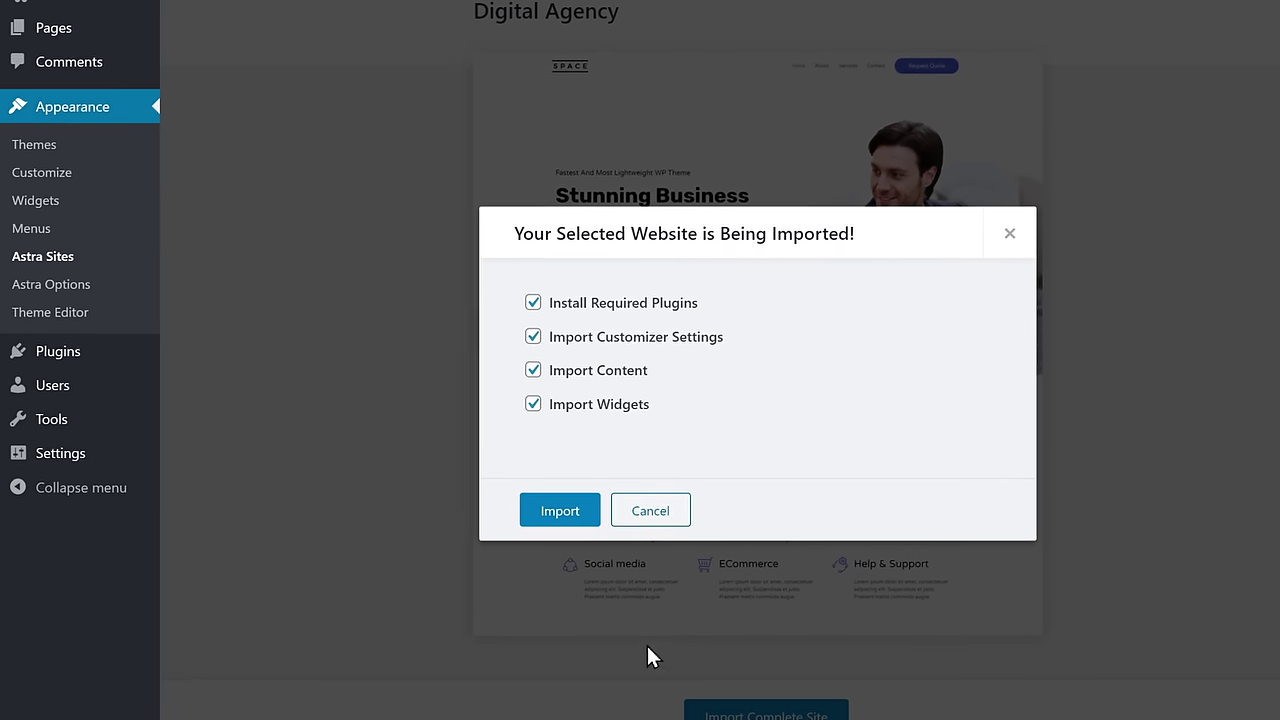
click(598, 552)
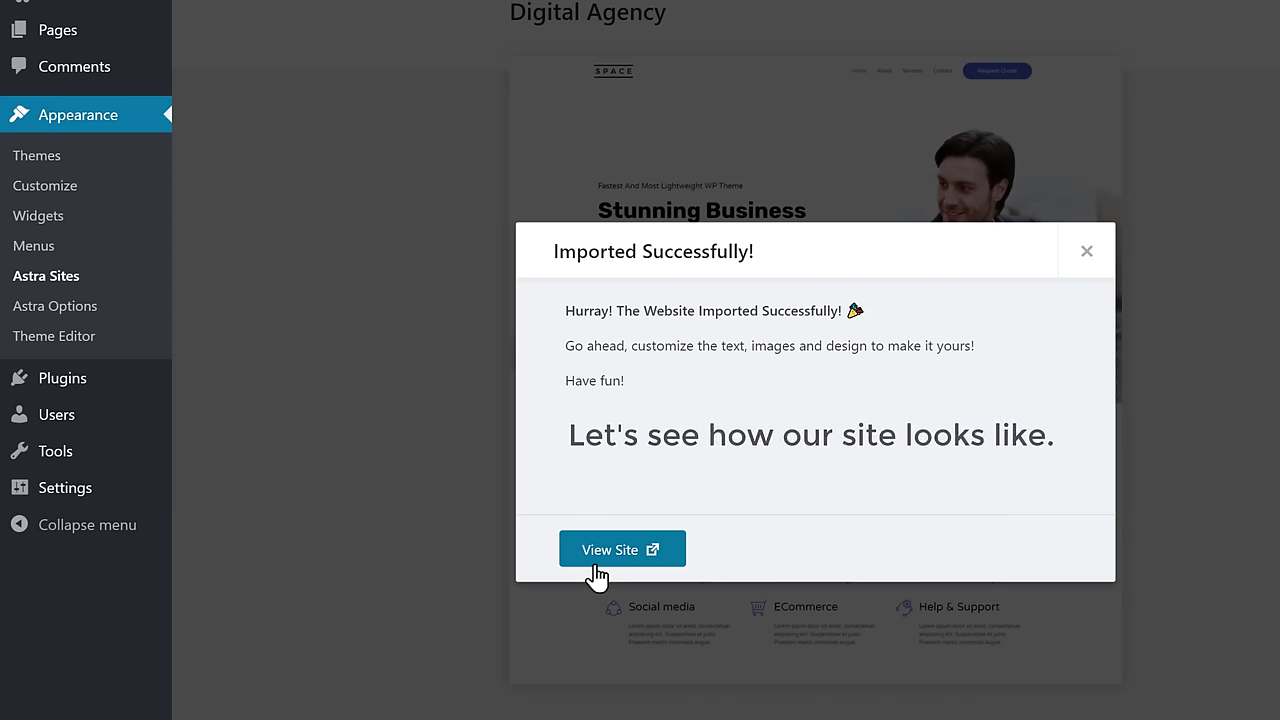
click(610, 549)
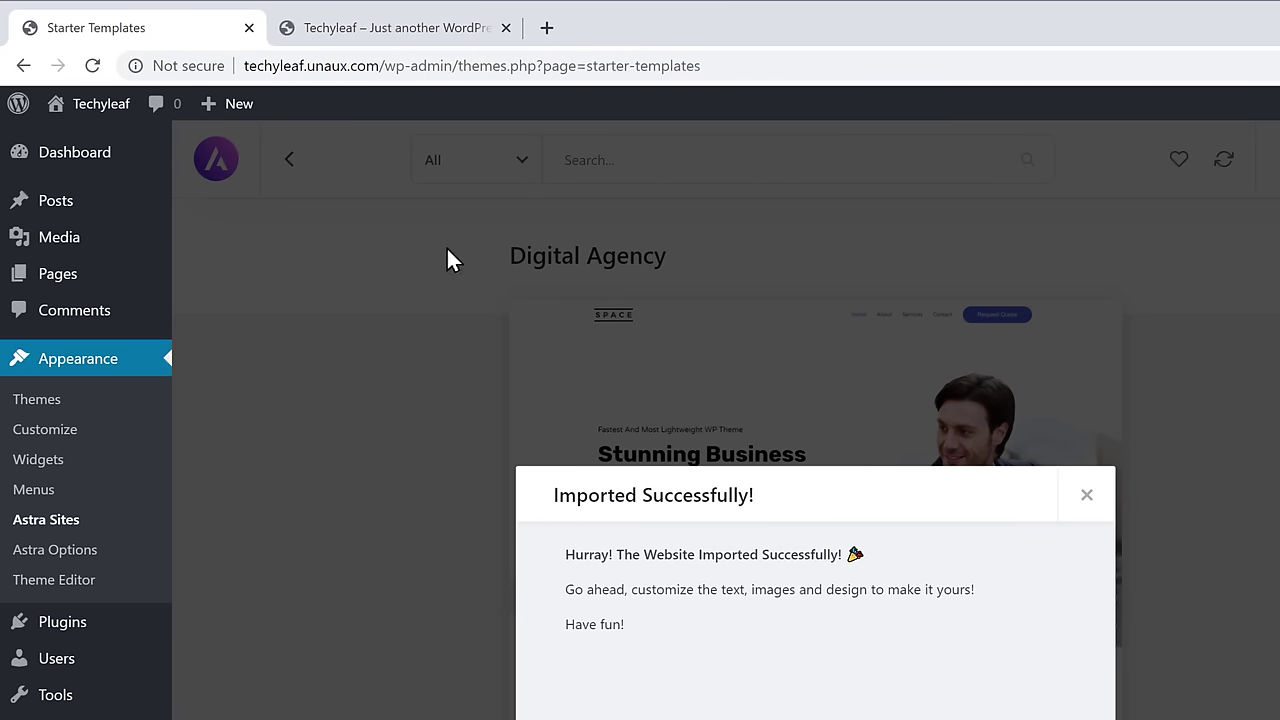
- Reload the live Techyleaf site and scroll through it to confirm the SPACE business template appears
click(391, 40)
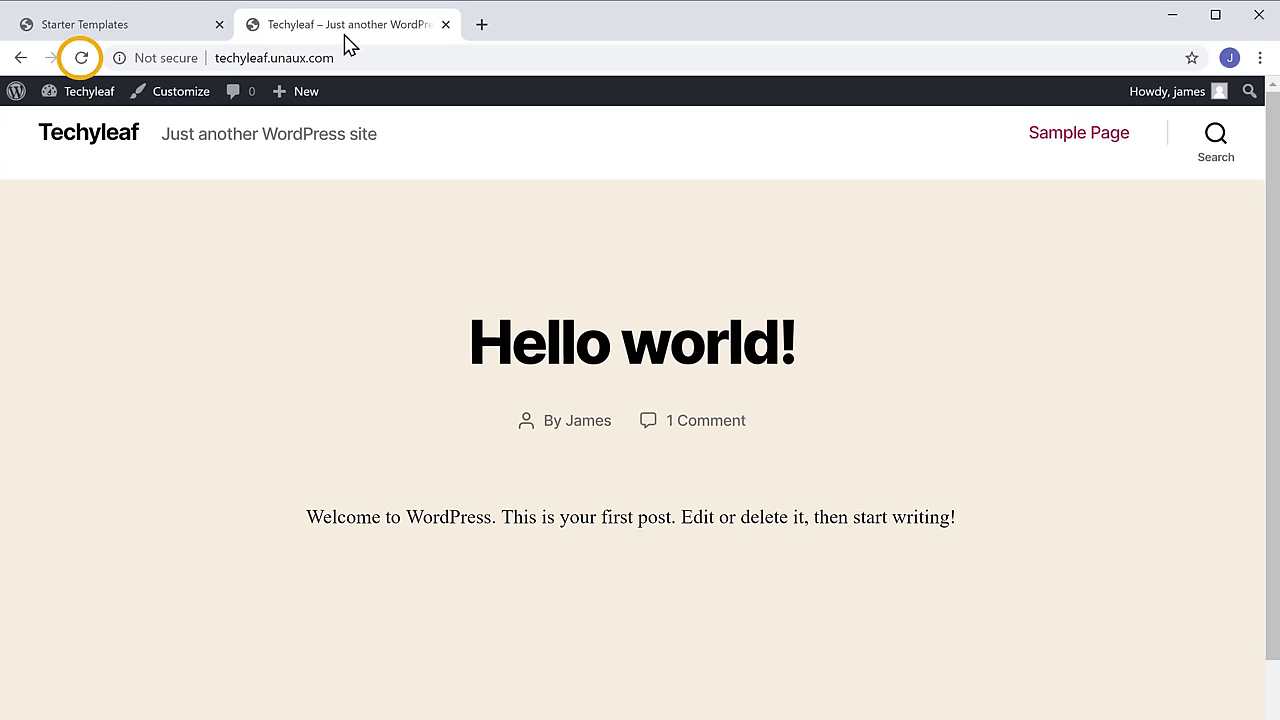
click(82, 58)
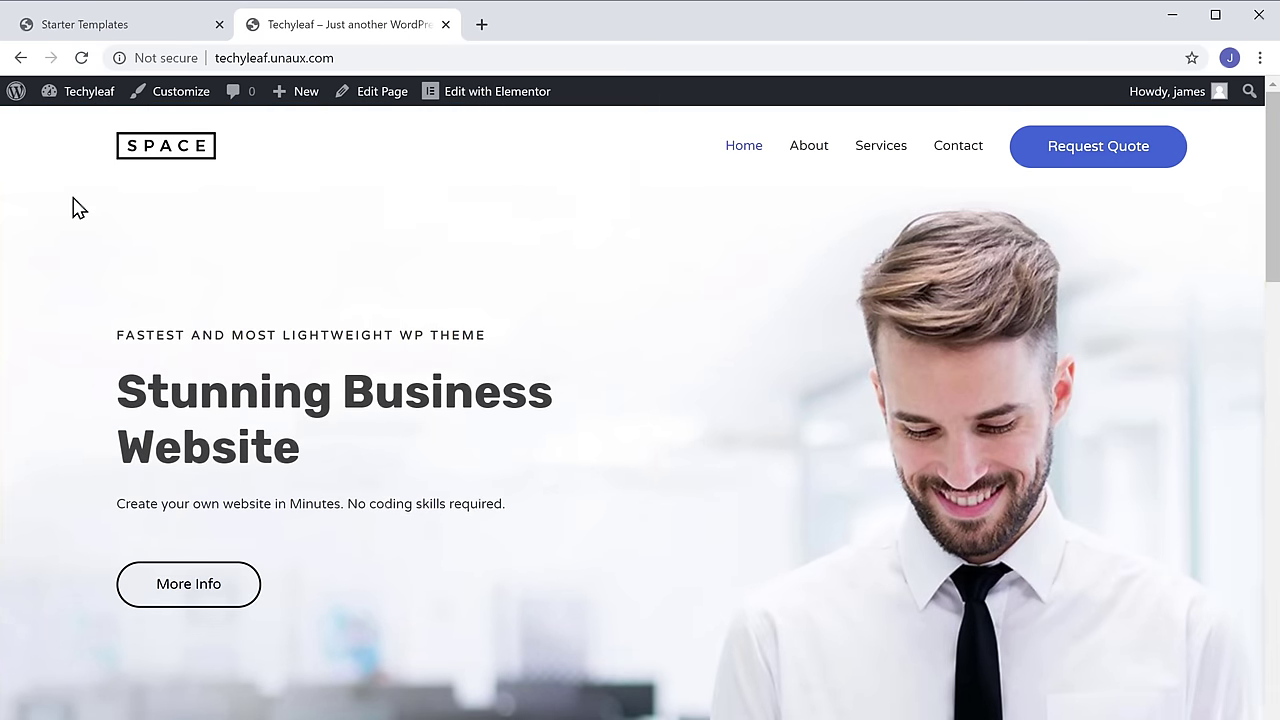
scroll(73, 208, down, 15)
scroll(73, 173, down, 12)
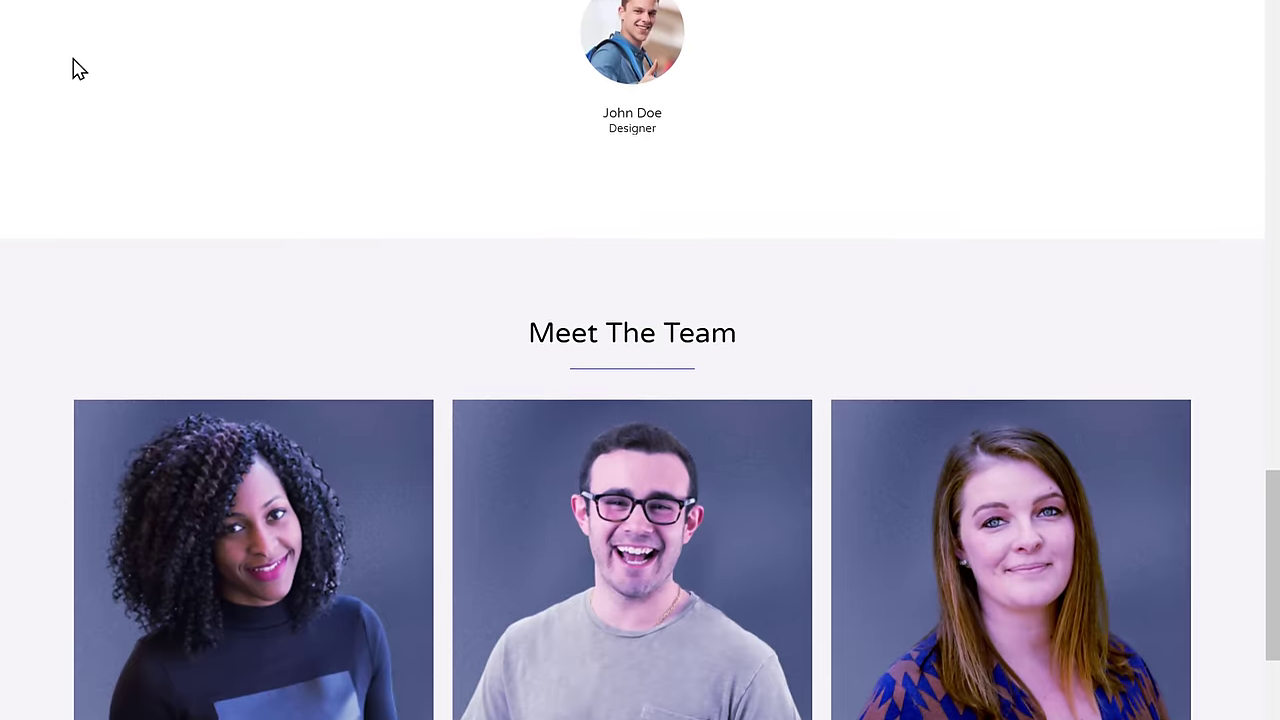
scroll(78, 160, up, 5)
scroll(79, 53, up, 15)
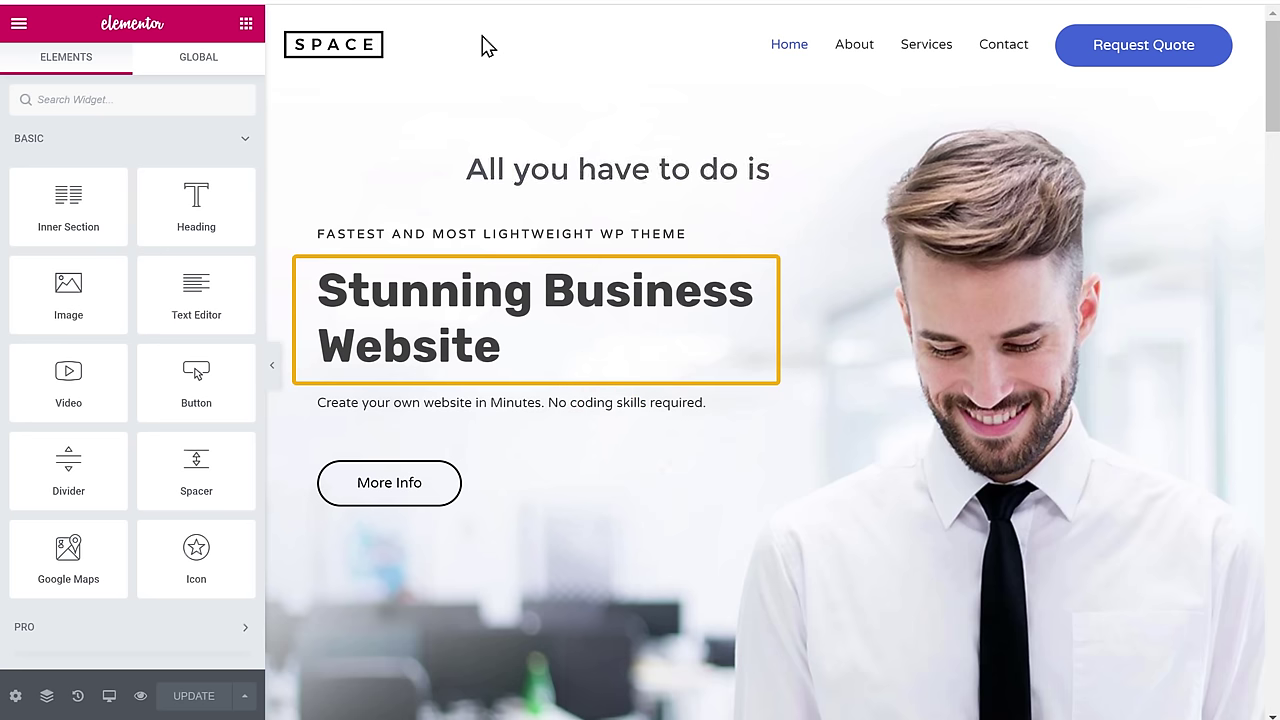
- Replace the hero heading with 'Hi, Welcome to my' and 'Website' on a second line
drag(323, 291, 510, 347)
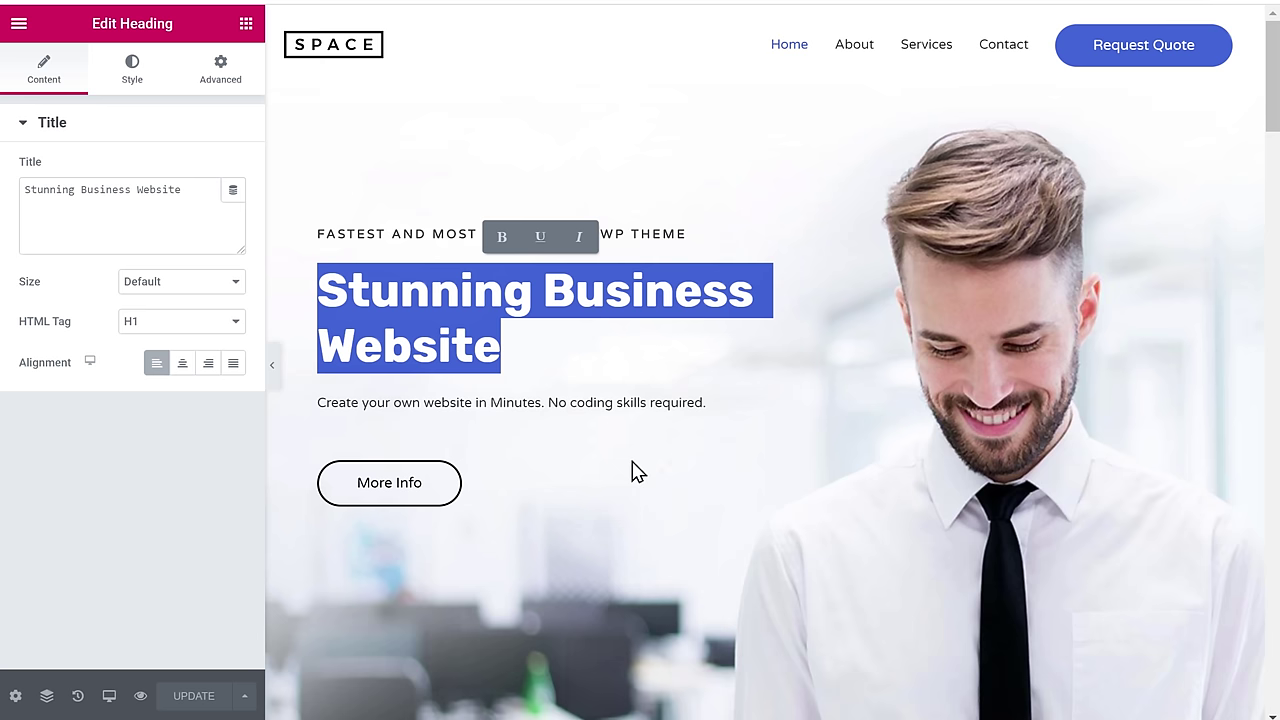
text(Hi, Welcome to my)
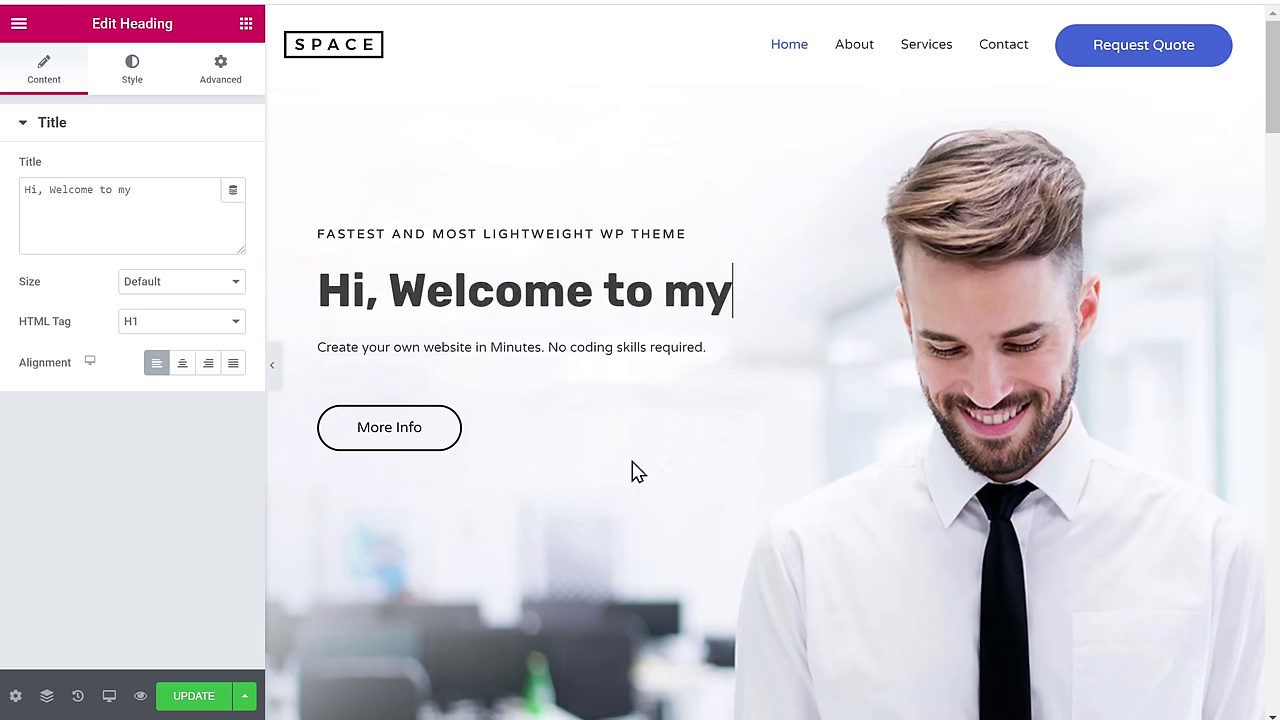
key(Return)
text(Website)
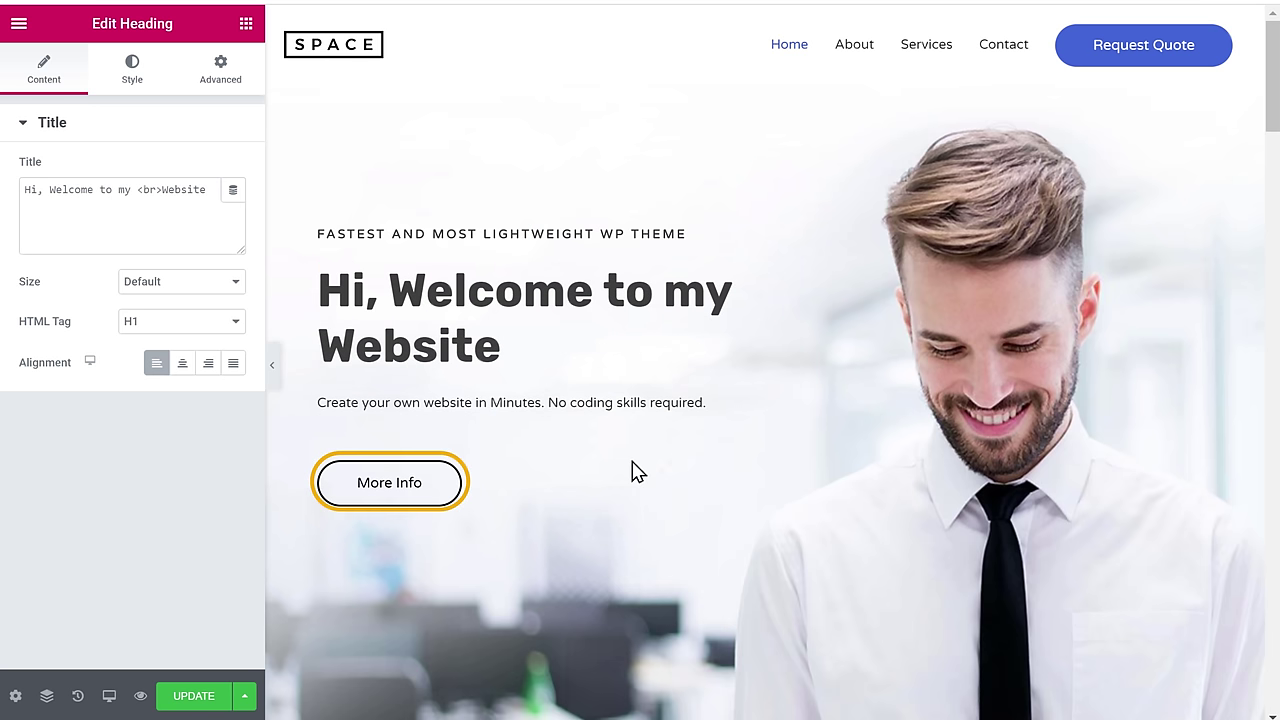
- Relabel the More Info button as WATCH VIDEO
triple_click(385, 491)
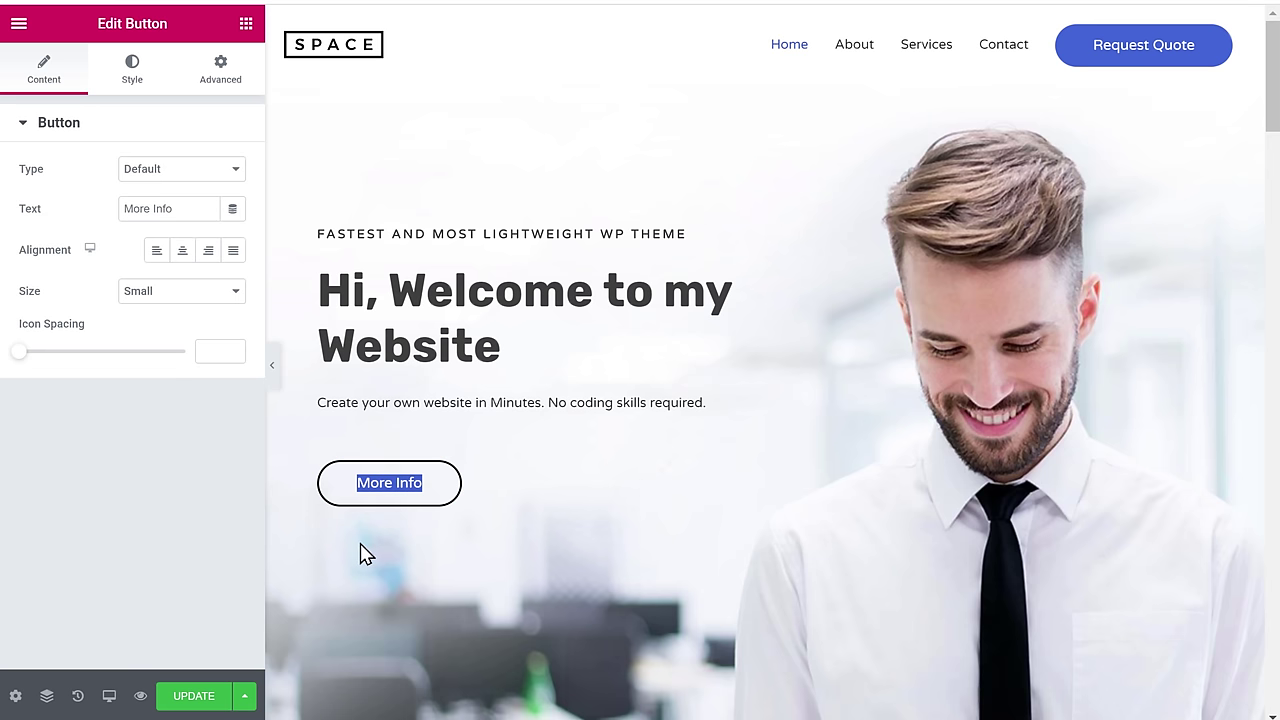
text(WATCH VIDEO)
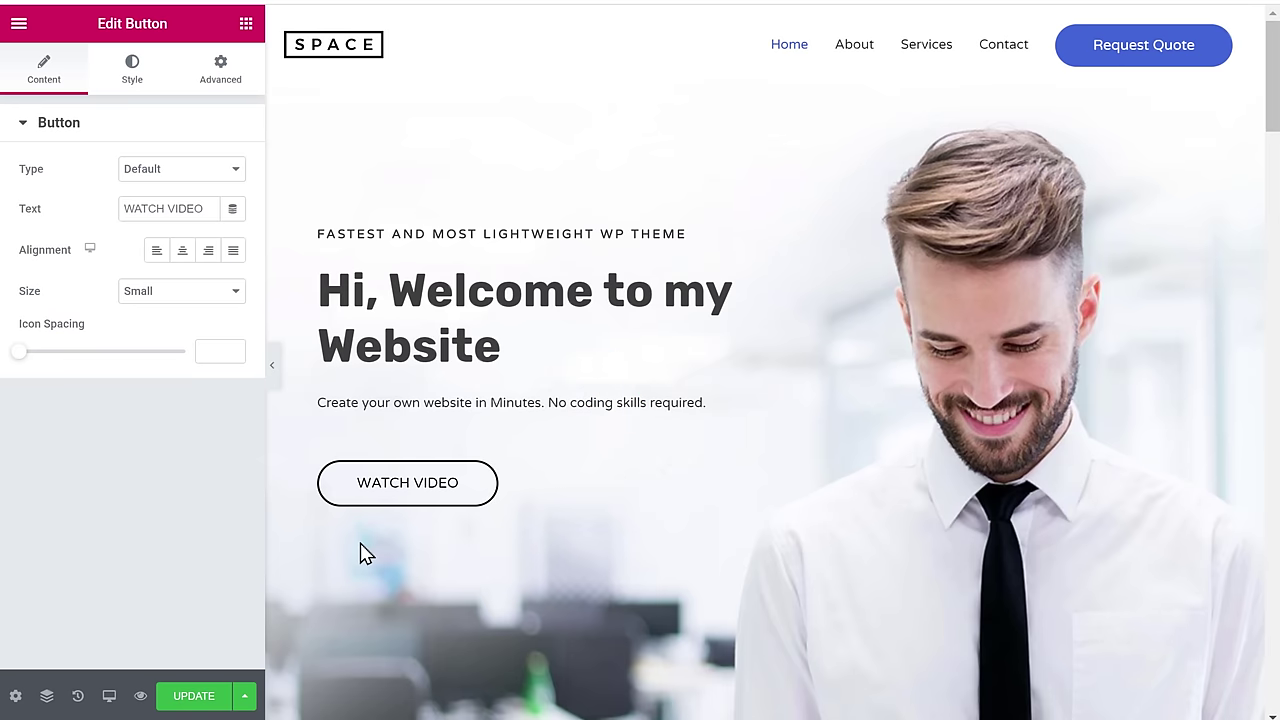
scroll(365, 555, down, 5)
scroll(362, 547, down, 10)
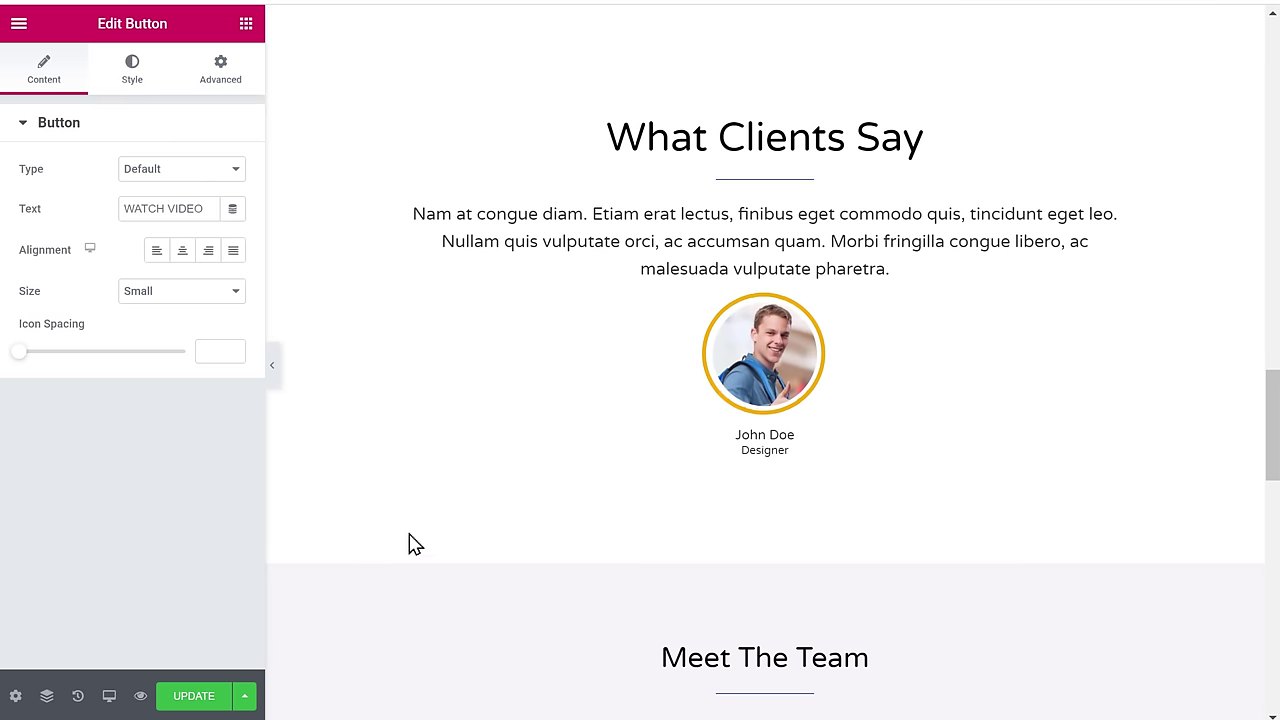
- Upload the new portrait image as the What Clients Say testimonial avatar
click(772, 362)
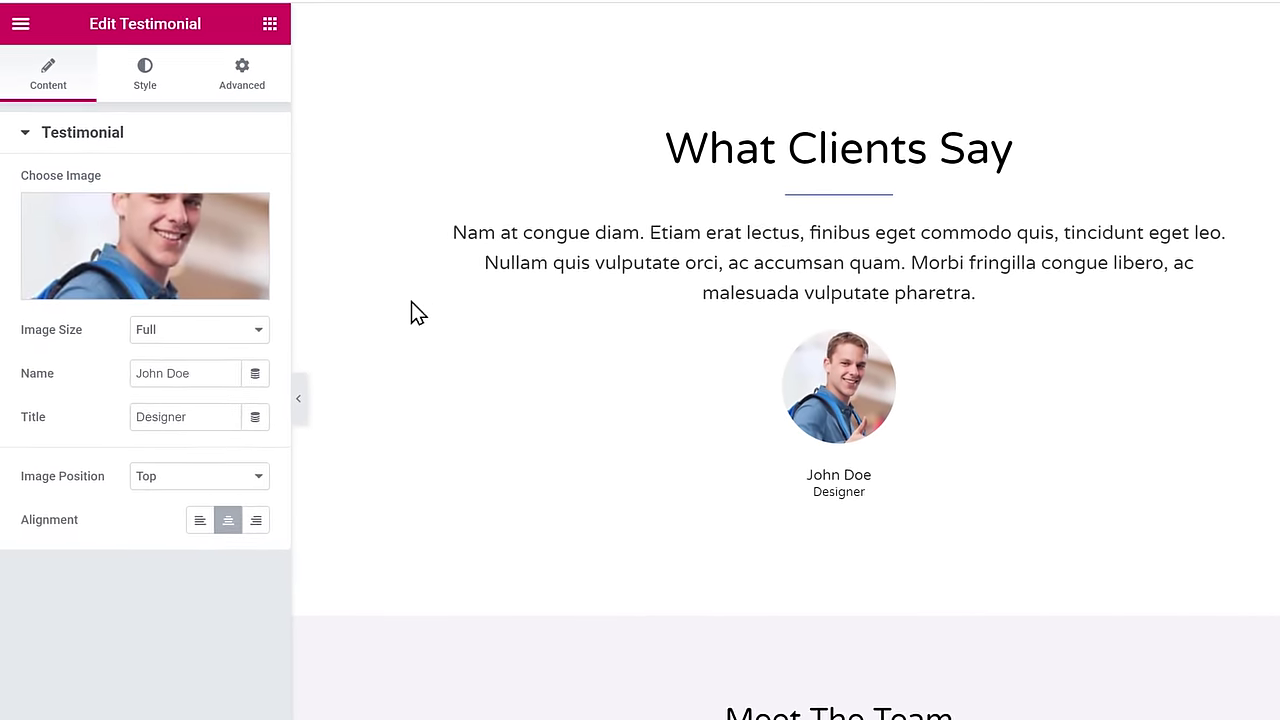
click(162, 261)
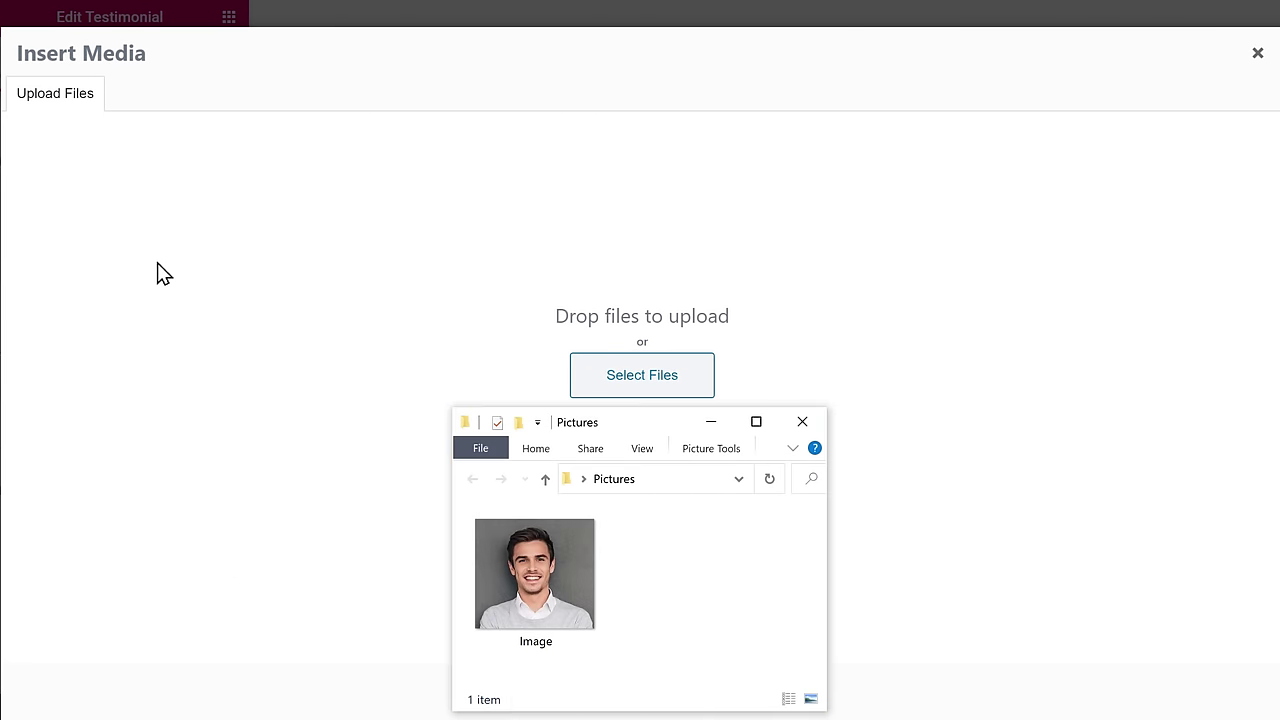
drag(548, 608, 634, 312)
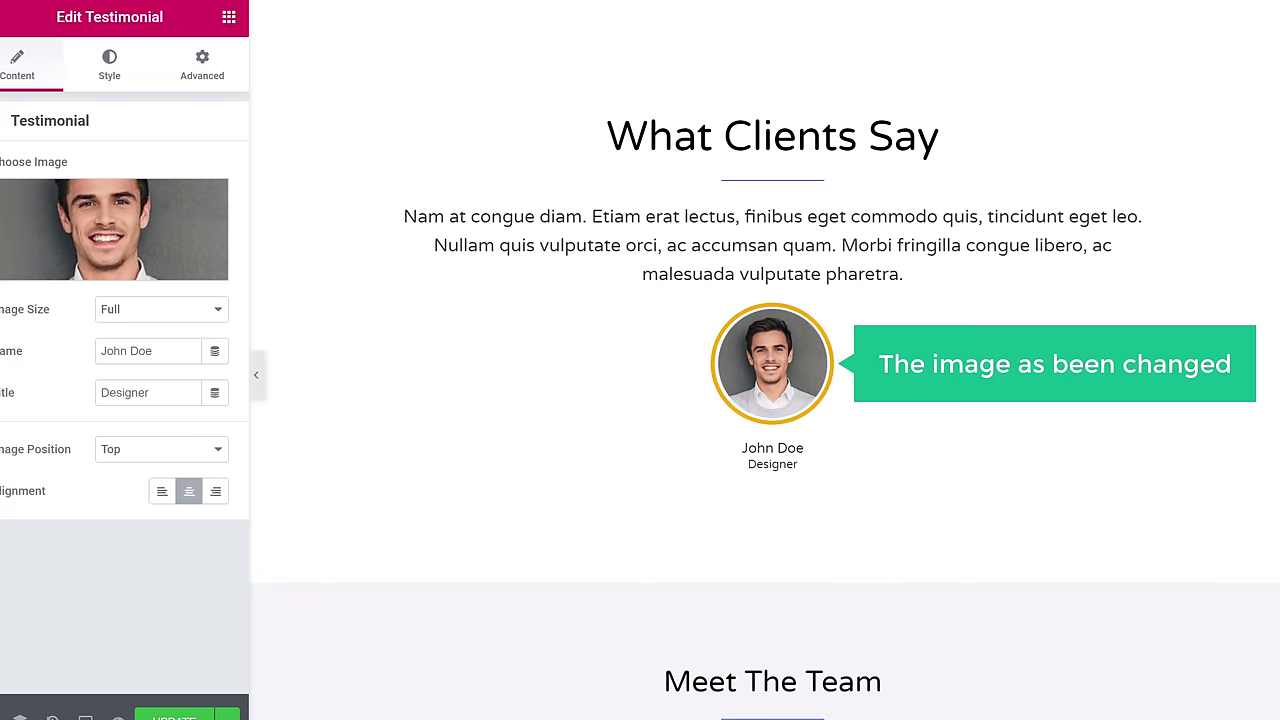
scroll(765, 400, up, 15)
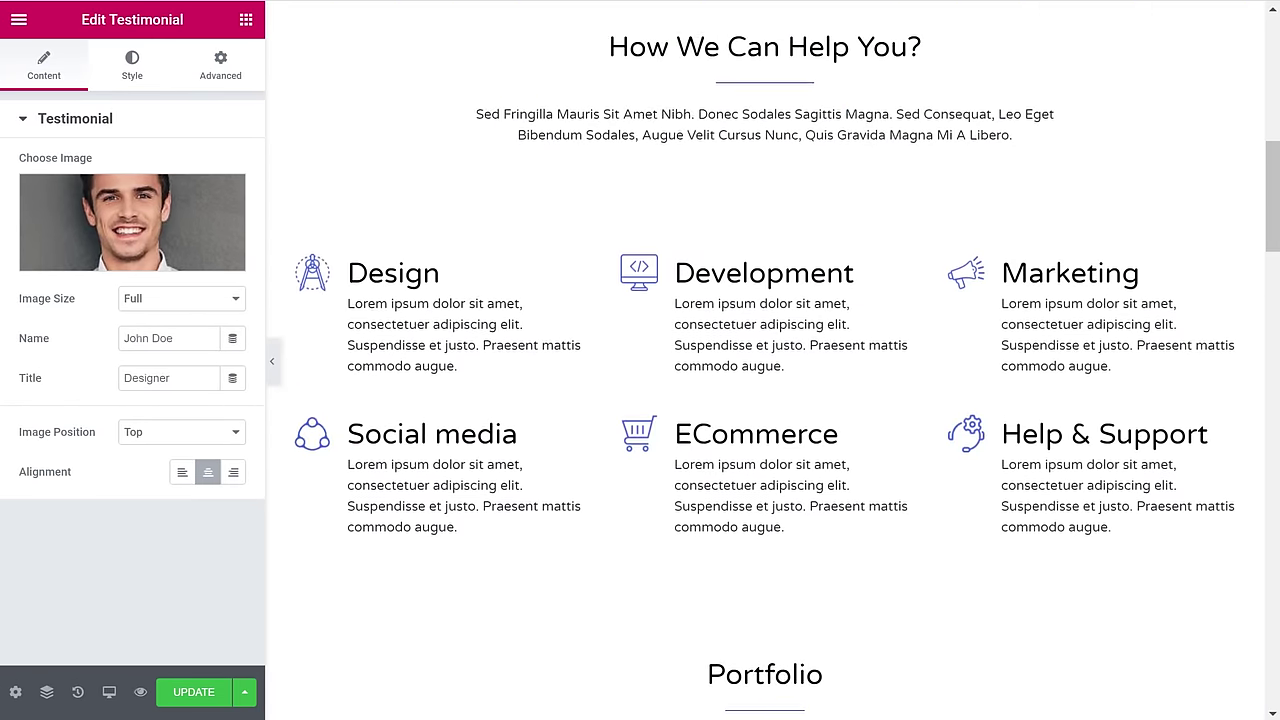
scroll(765, 400, up, 5)
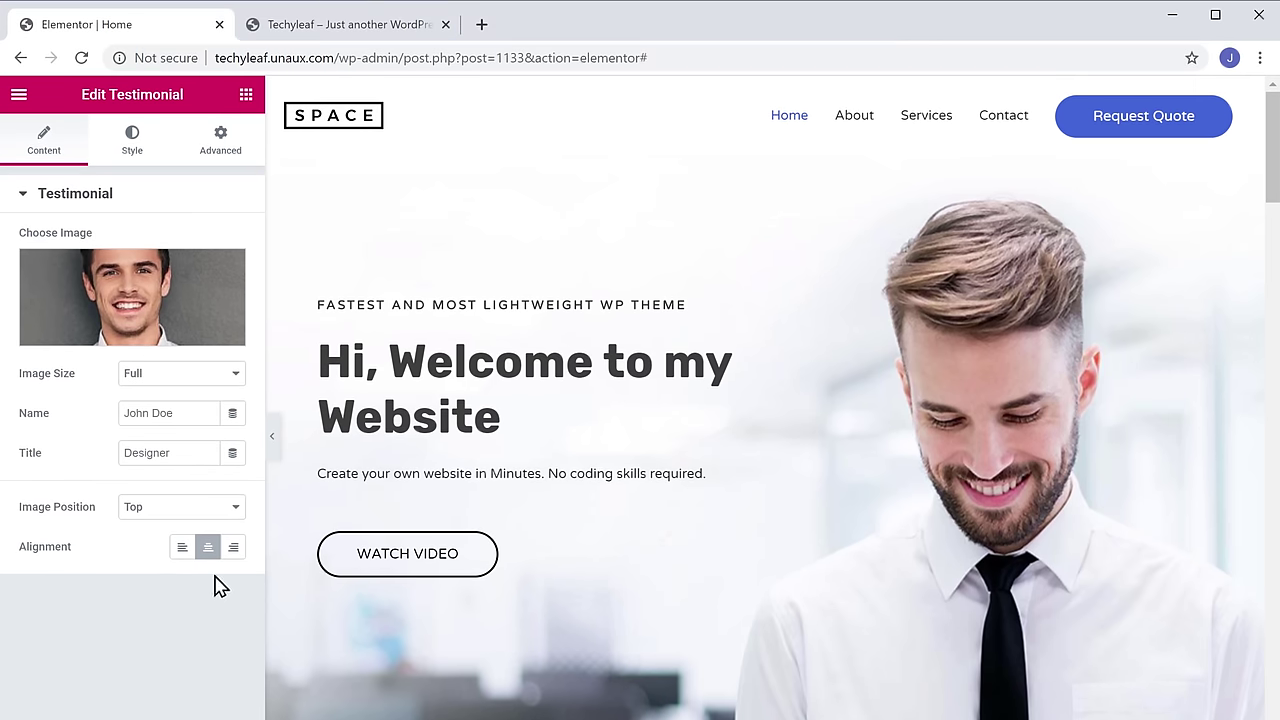
- Reload the live site tab to see the new heading and WATCH VIDEO button
click(336, 33)
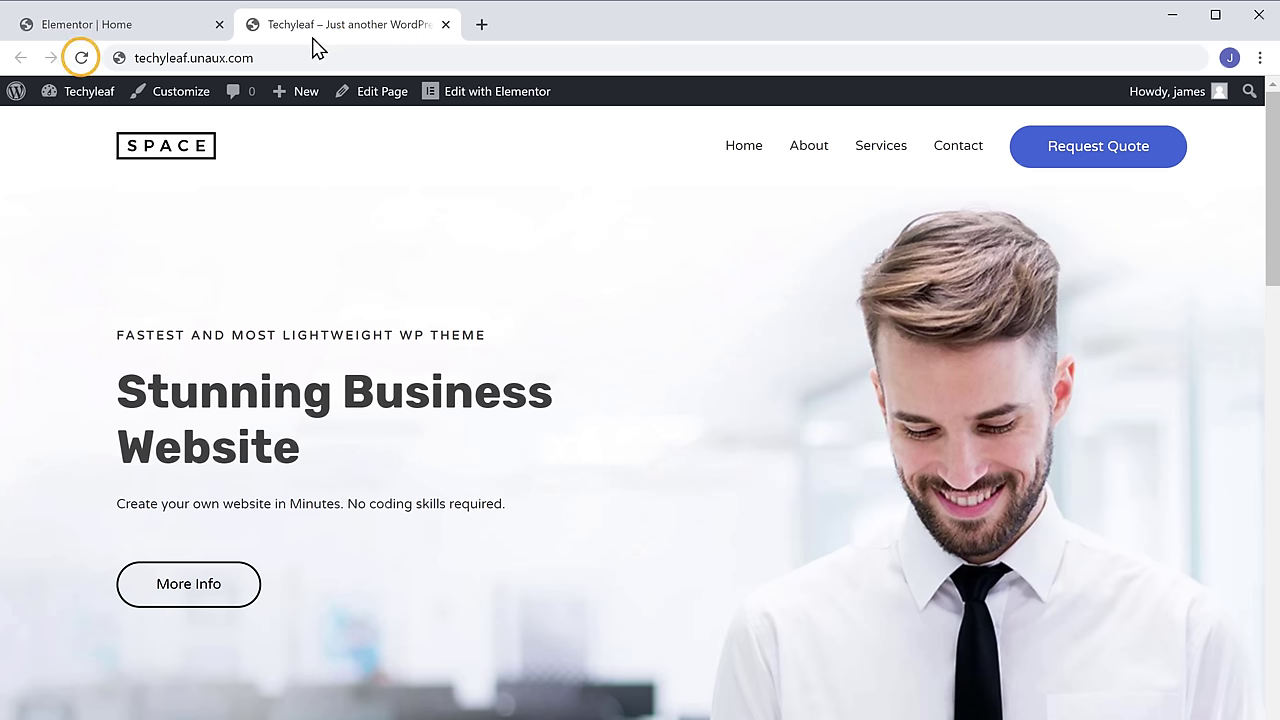
click(85, 63)
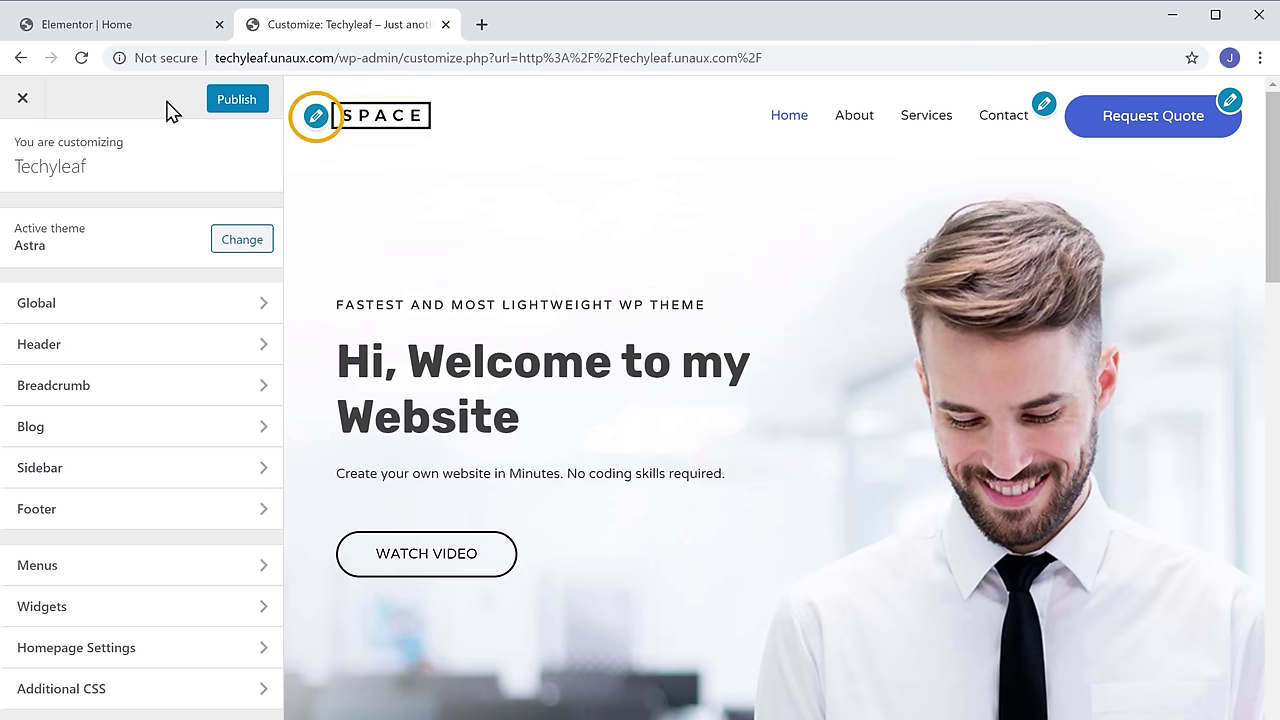
- Publish the Site Identity logo and title settings, then exit the Customizer to the live home page
click(316, 118)
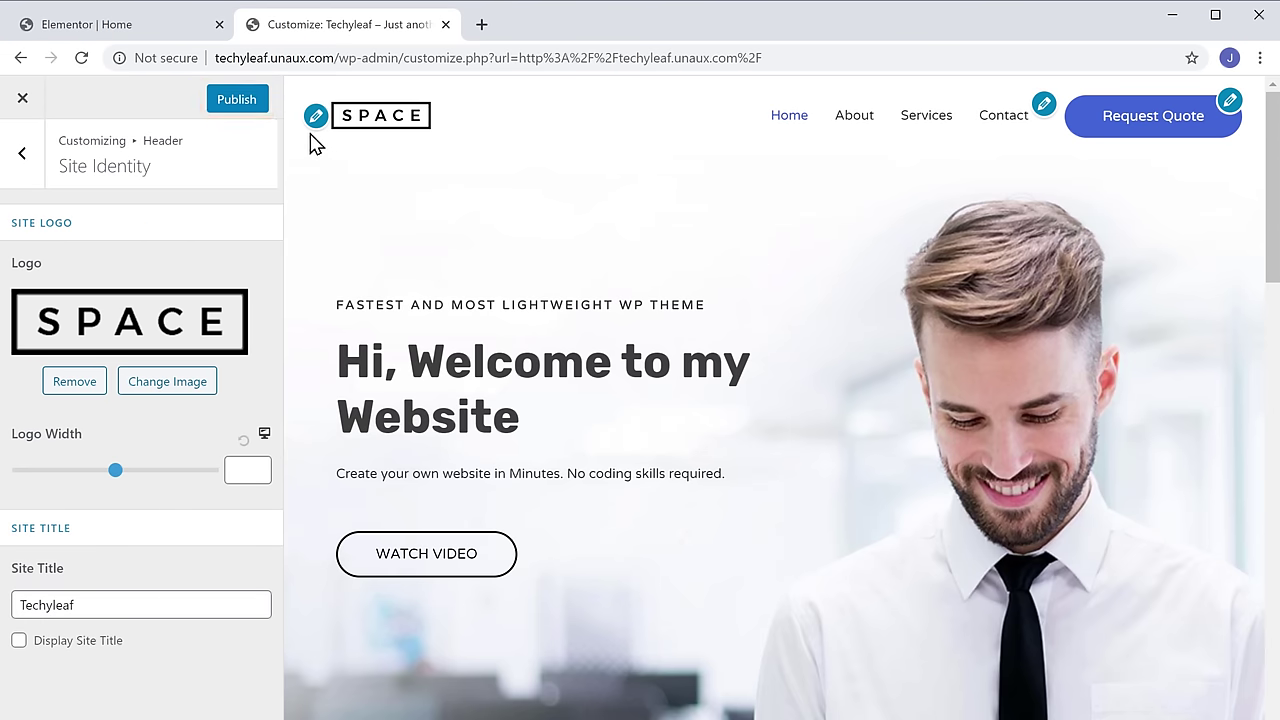
click(237, 103)
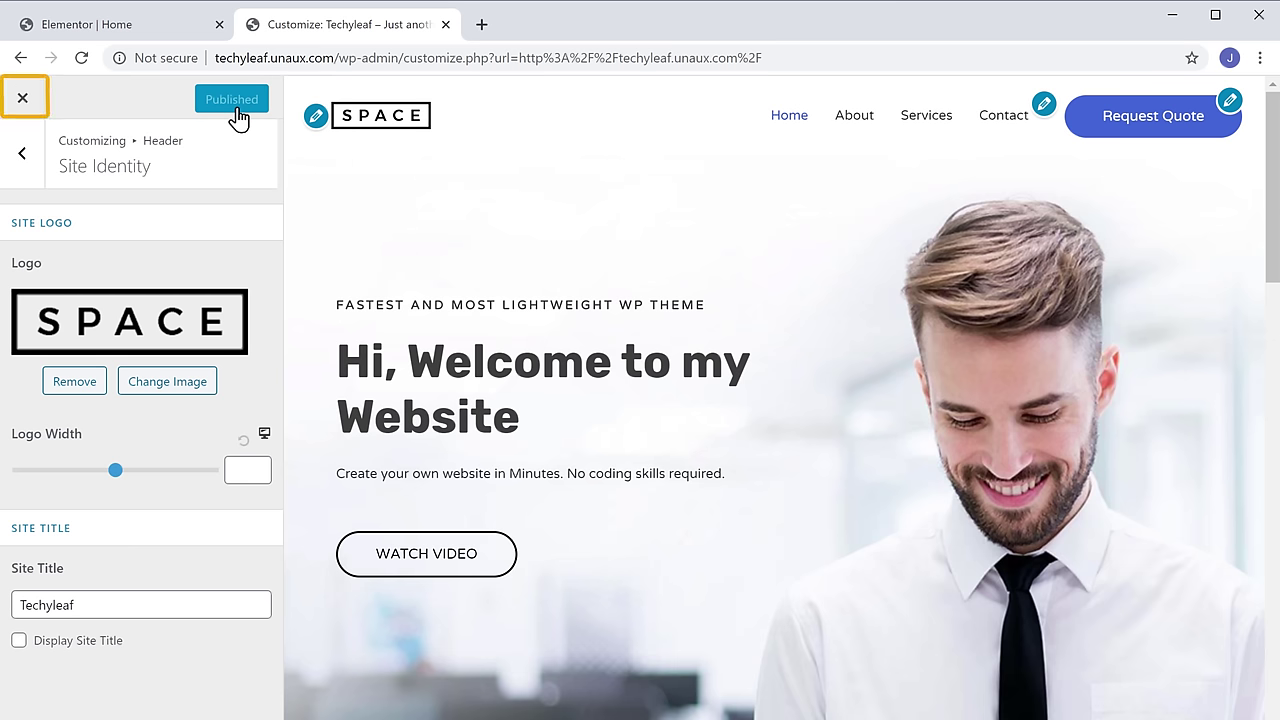
click(24, 101)
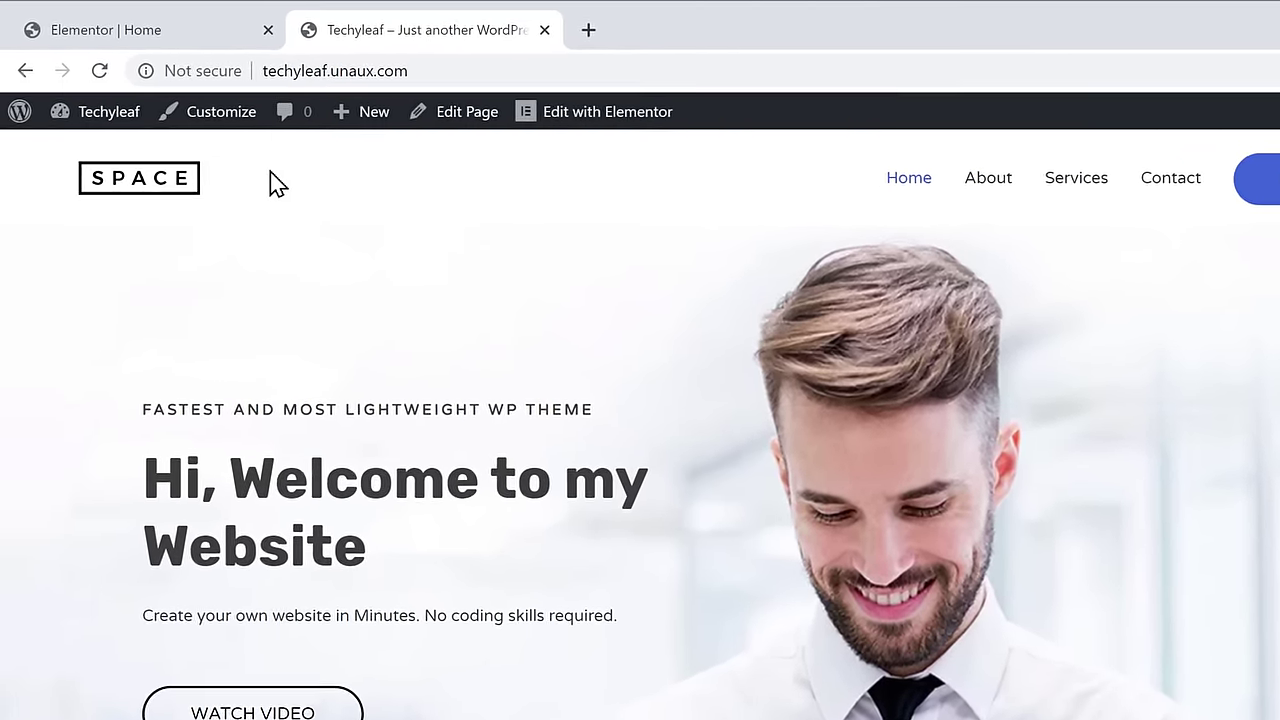
- Add a new page titled 'Our Services' and launch the Elementor builder for it
mouse_move(308, 97)
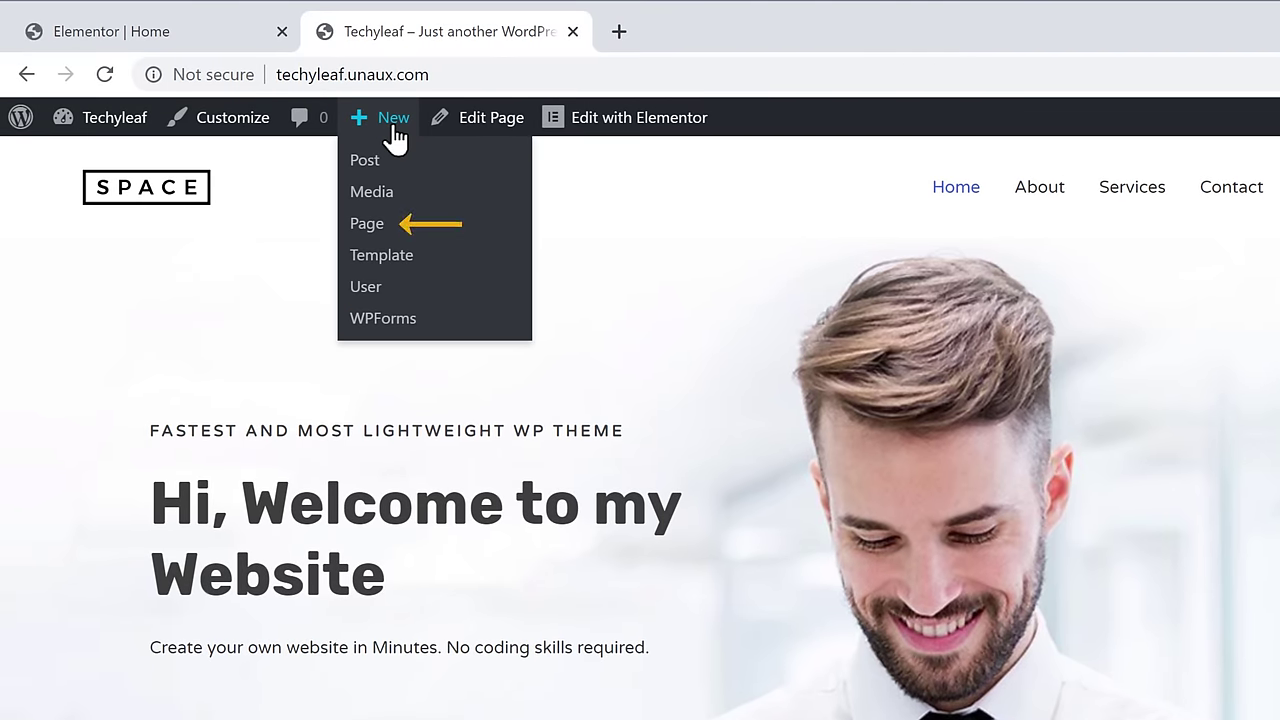
click(366, 226)
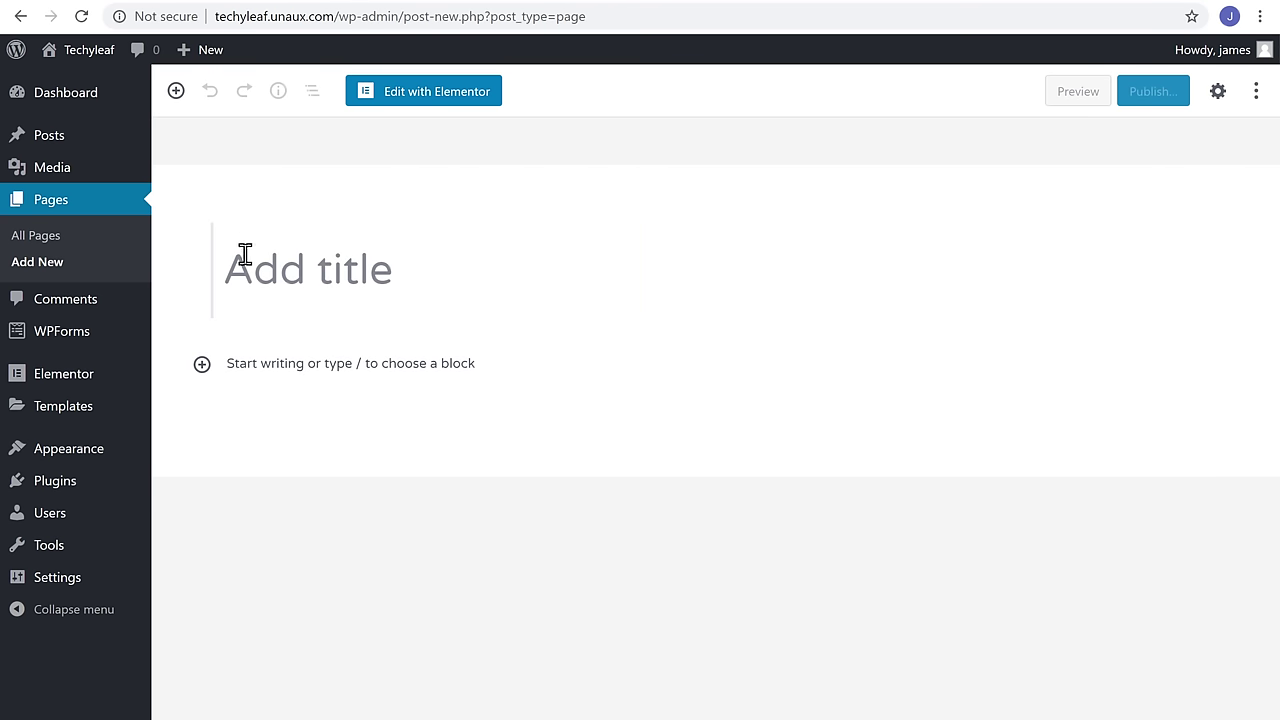
text(Our Services)
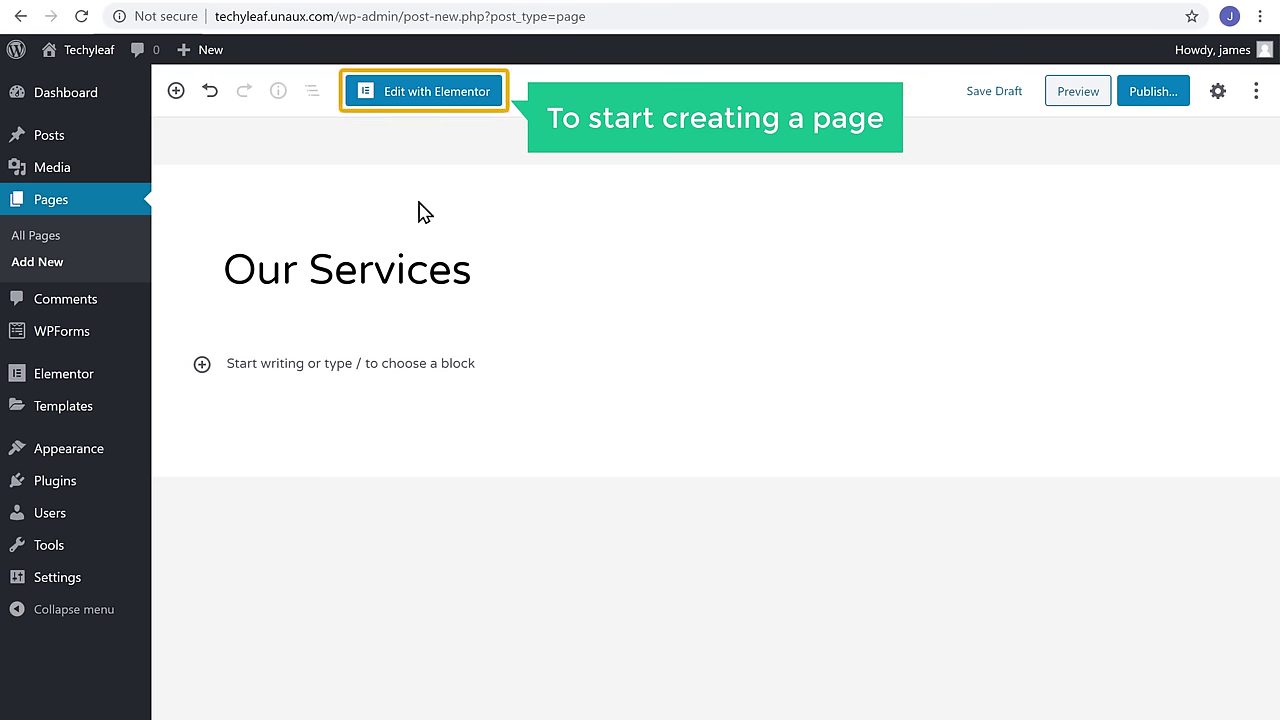
click(420, 99)
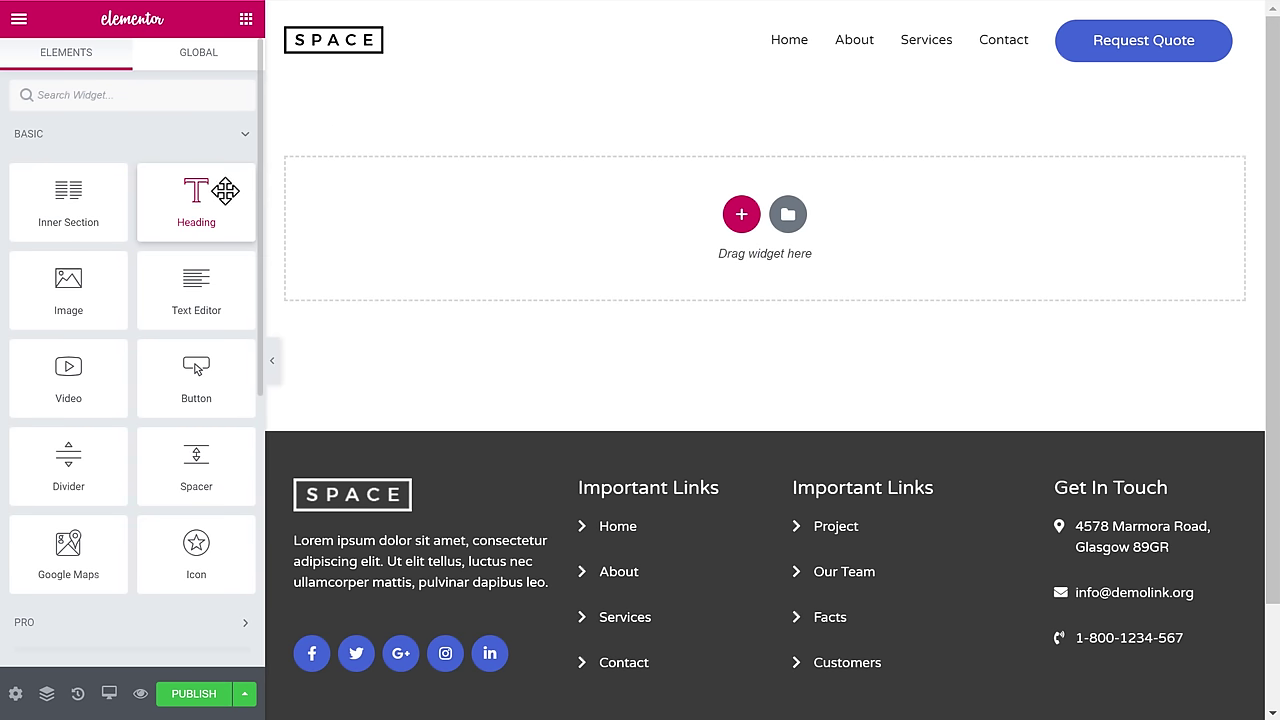
drag(224, 190, 582, 212)
drag(502, 108, 1043, 120)
text(Our Services)
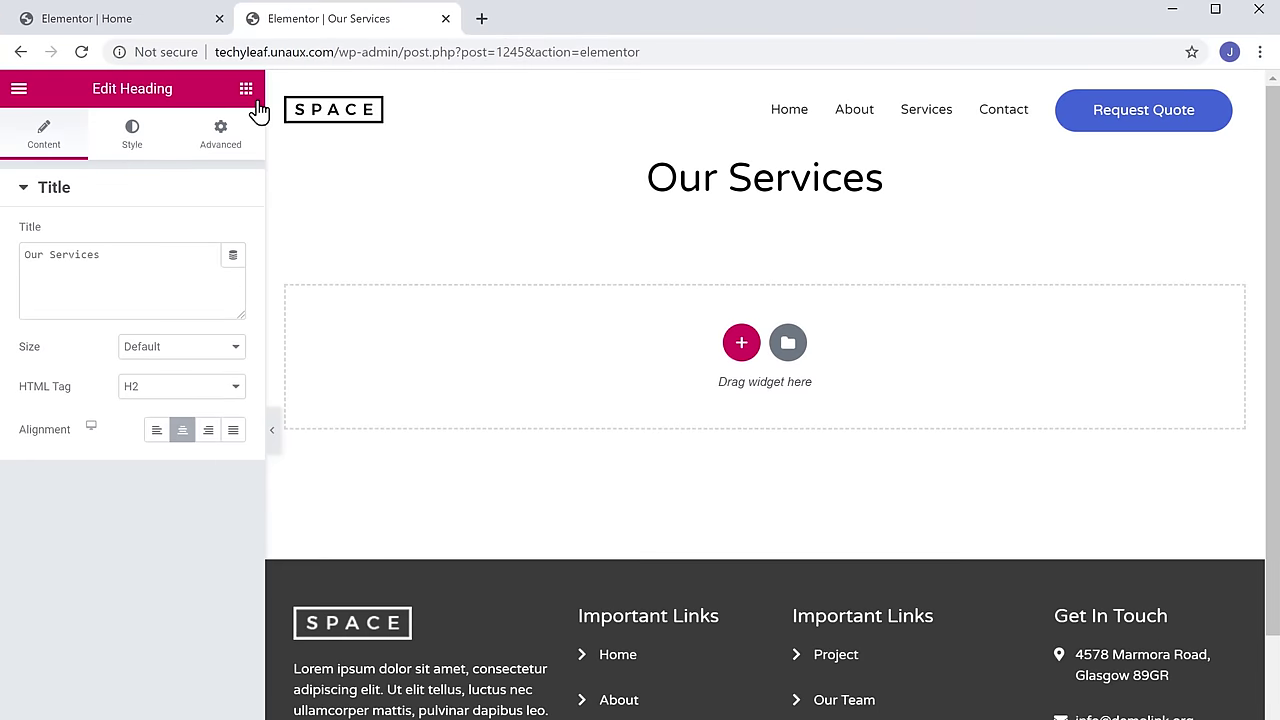
click(246, 33)
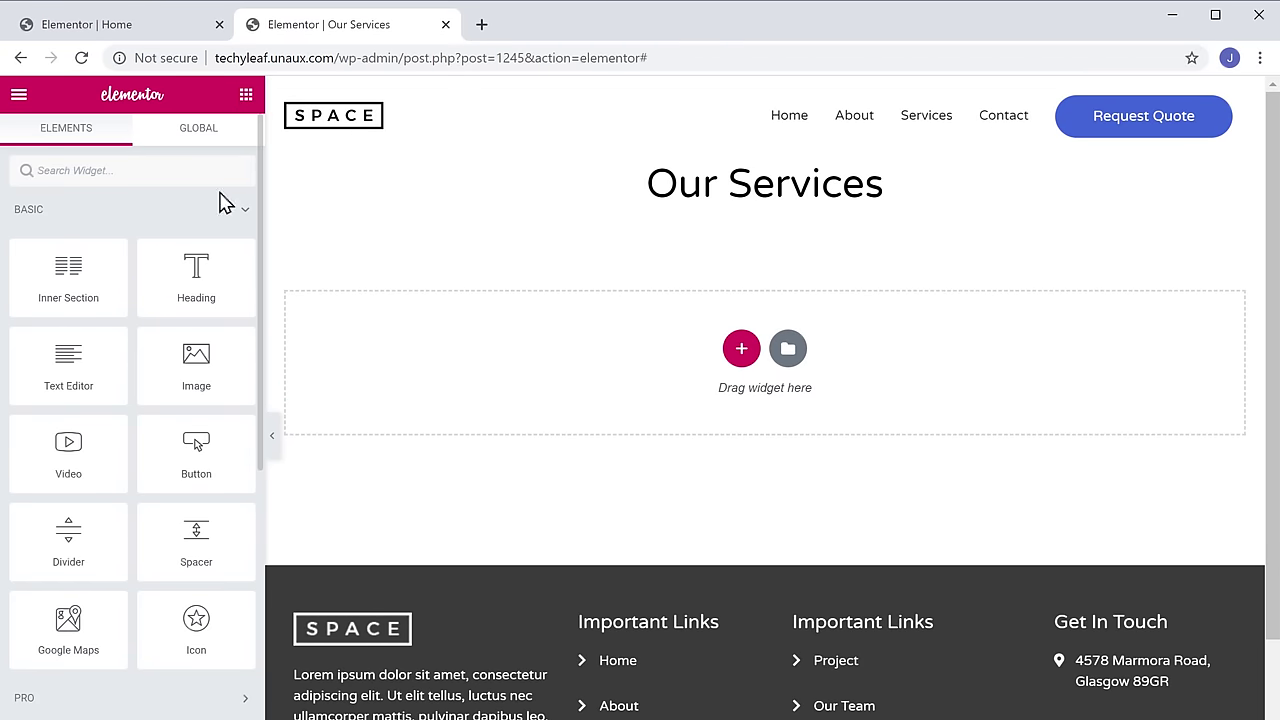
drag(177, 357, 657, 306)
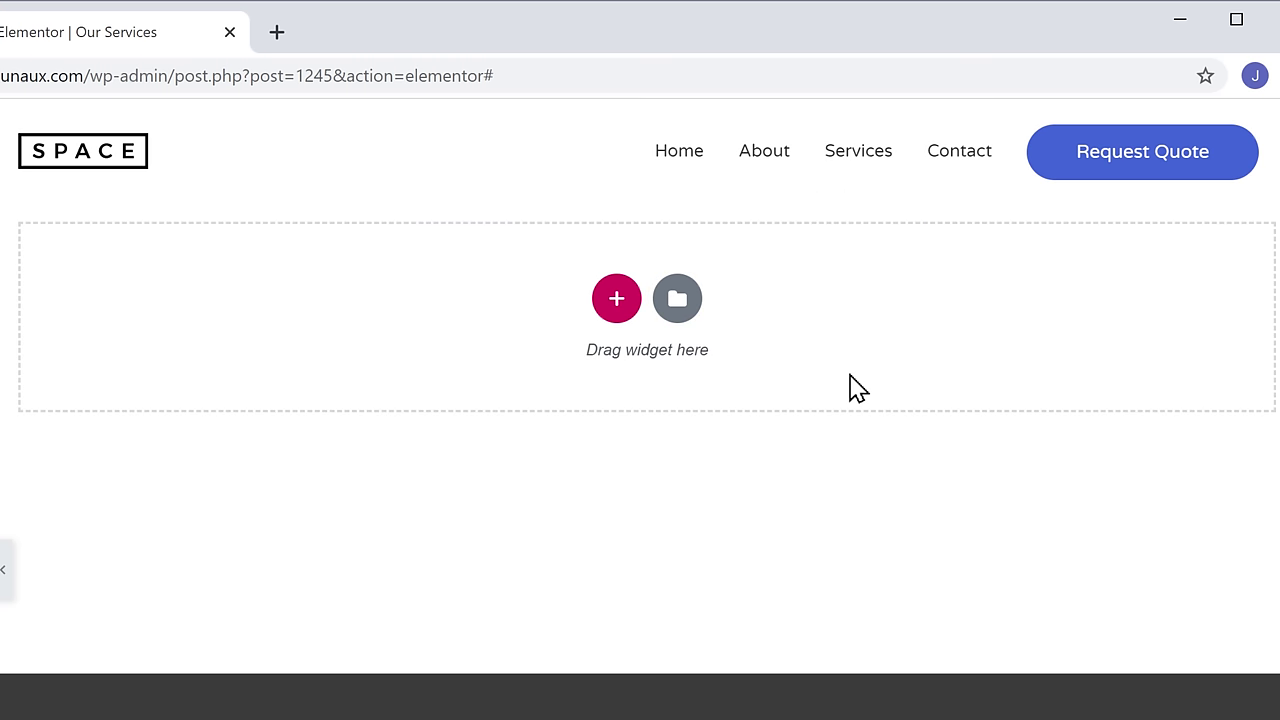
click(677, 316)
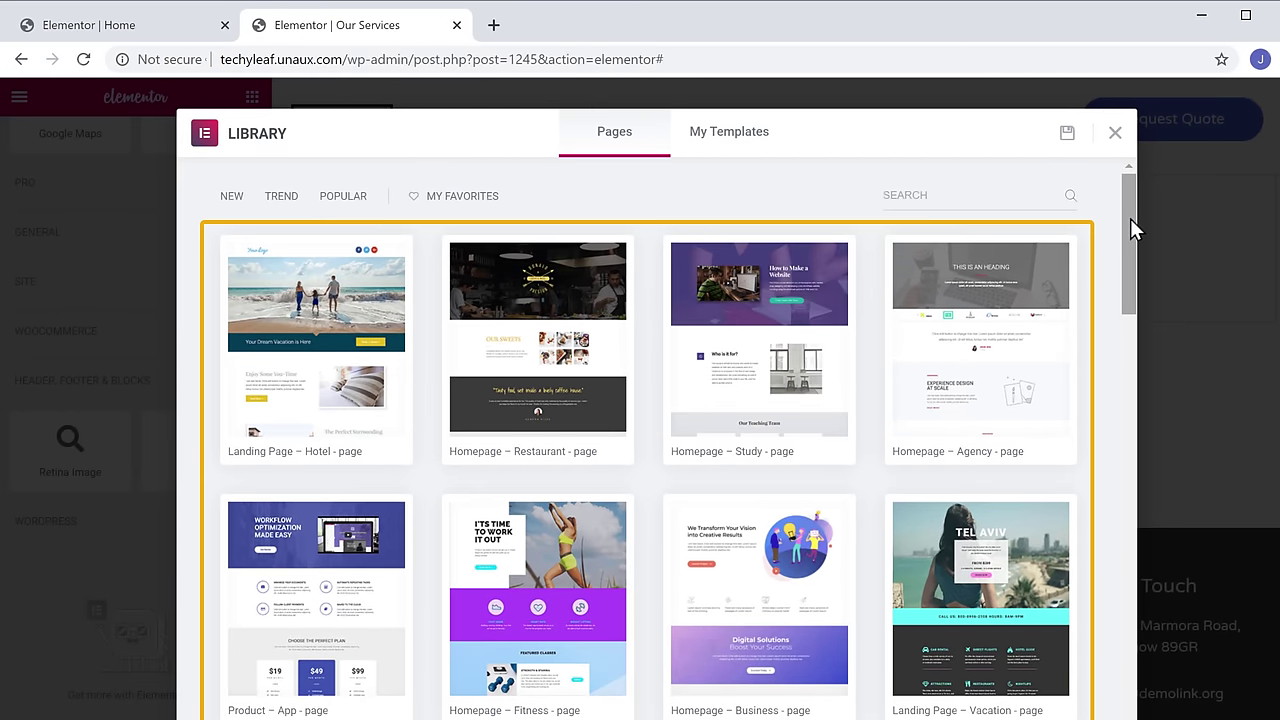
- Insert the Homepage – Agency template from the Elementor library into the Our Services page
scroll(1130, 218, down, 6)
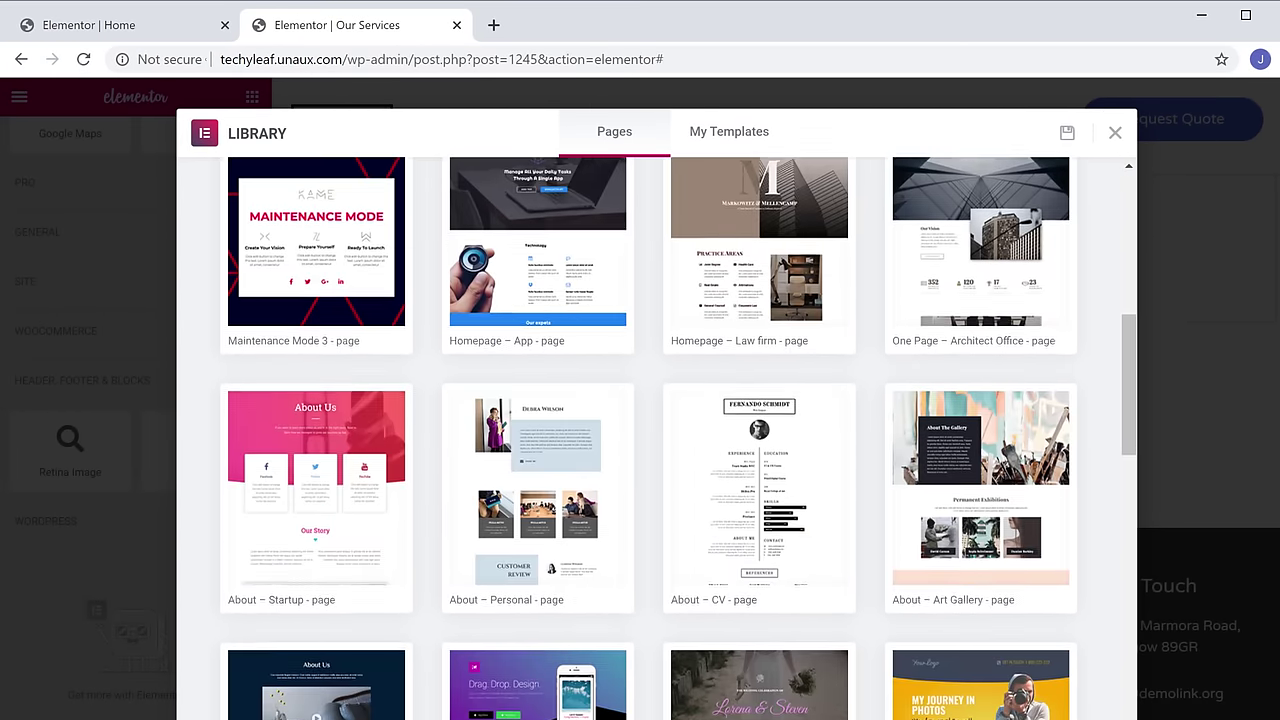
scroll(678, 438, down, 10)
scroll(678, 438, up, 5)
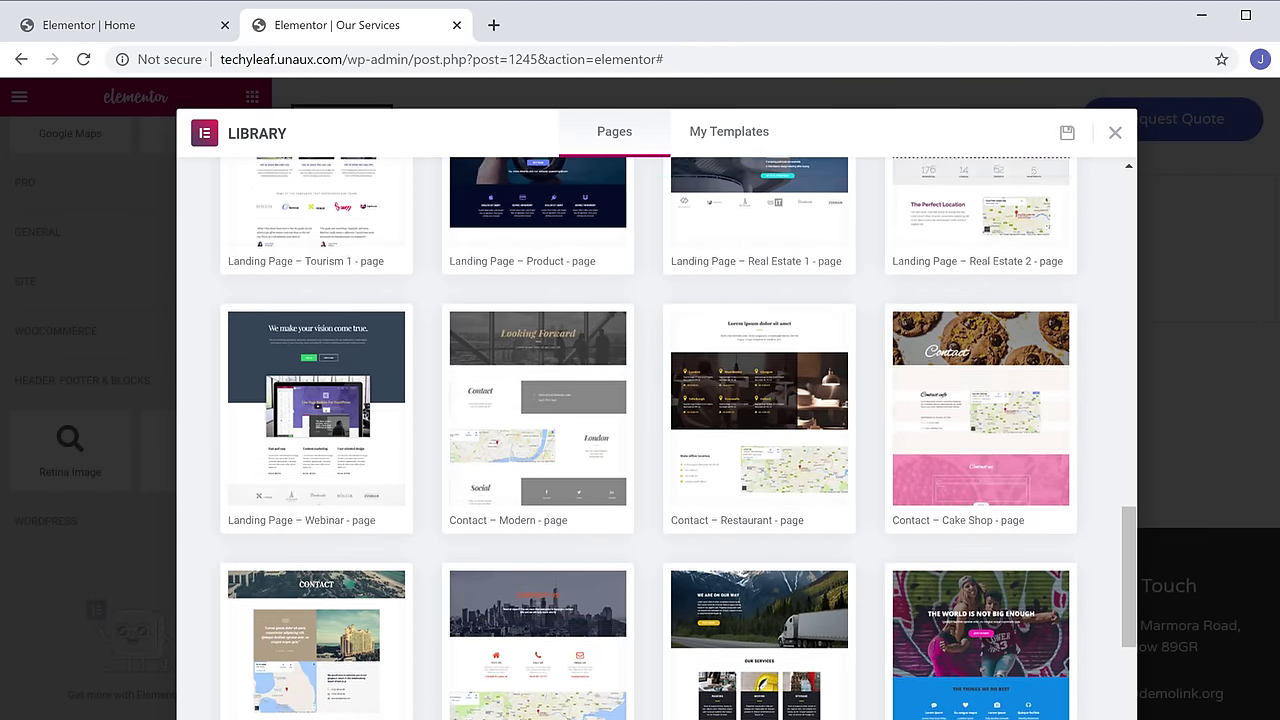
scroll(1133, 270, up, 15)
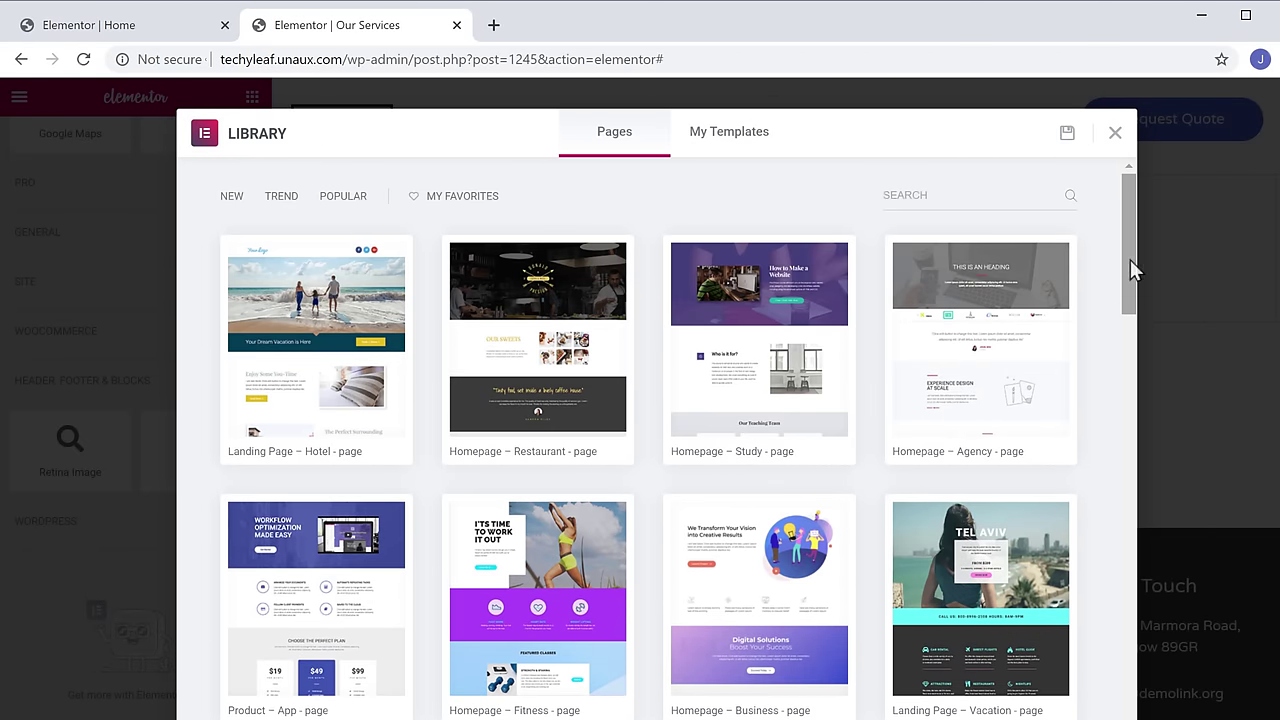
click(982, 360)
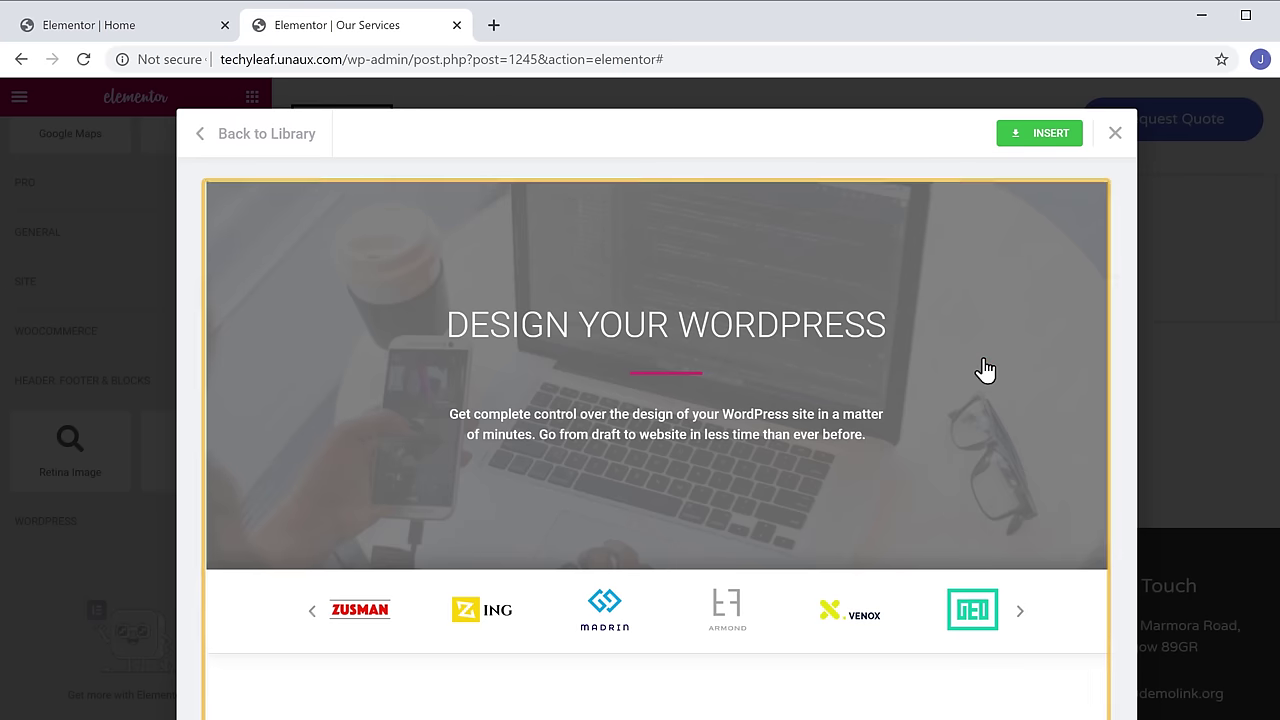
scroll(985, 370, down, 15)
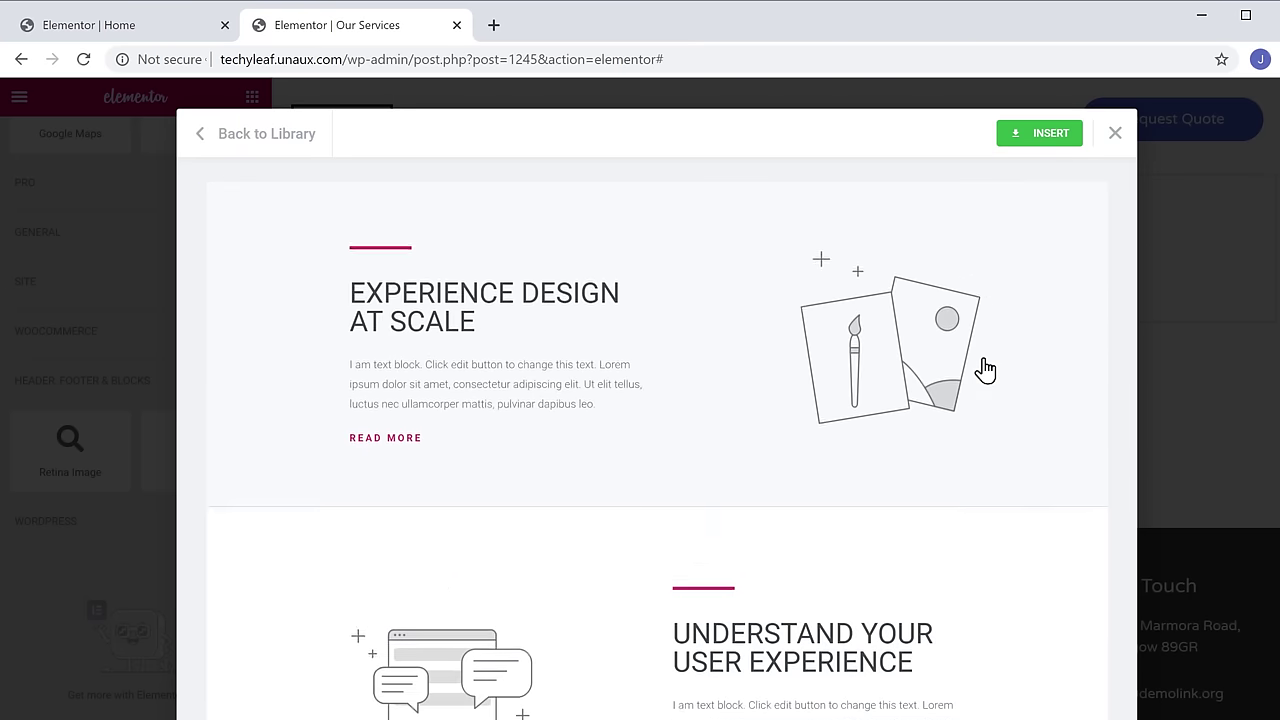
scroll(985, 370, up, 15)
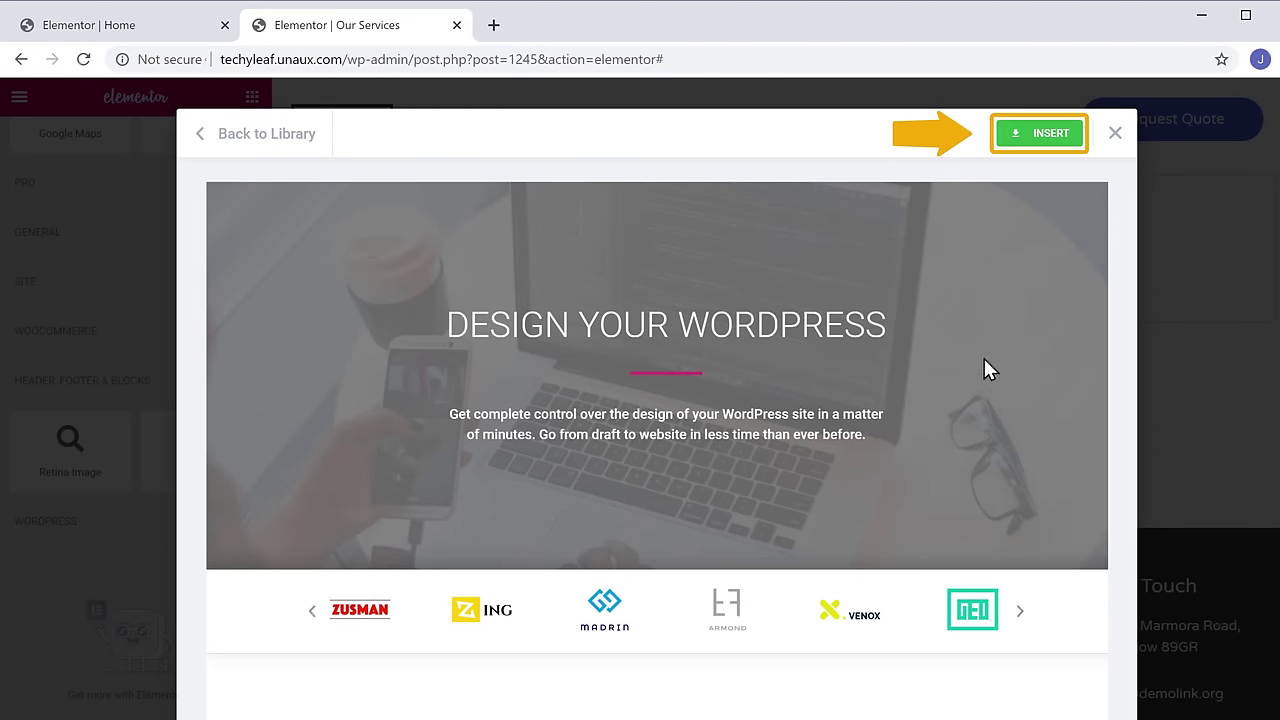
click(1043, 140)
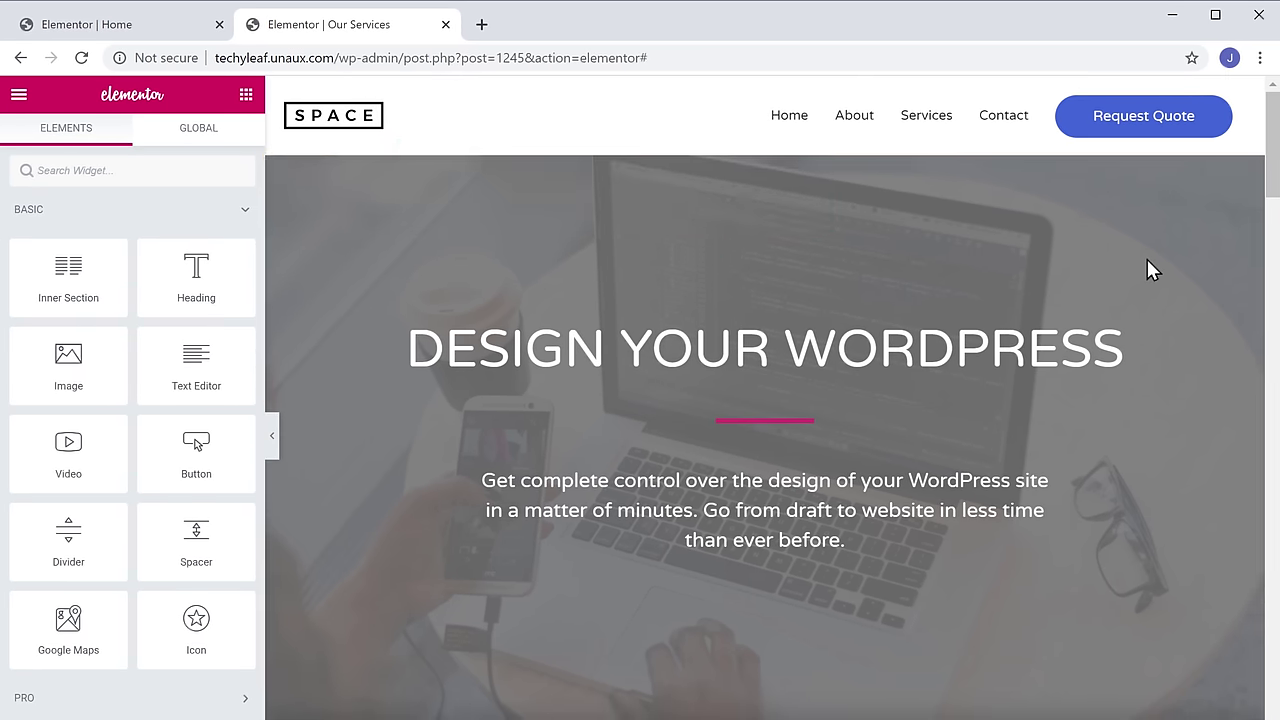
- Scroll through the inserted template and select the DESIGN YOUR WORDPRESS heading text
scroll(1148, 262, down, 4)
scroll(1147, 262, down, 20)
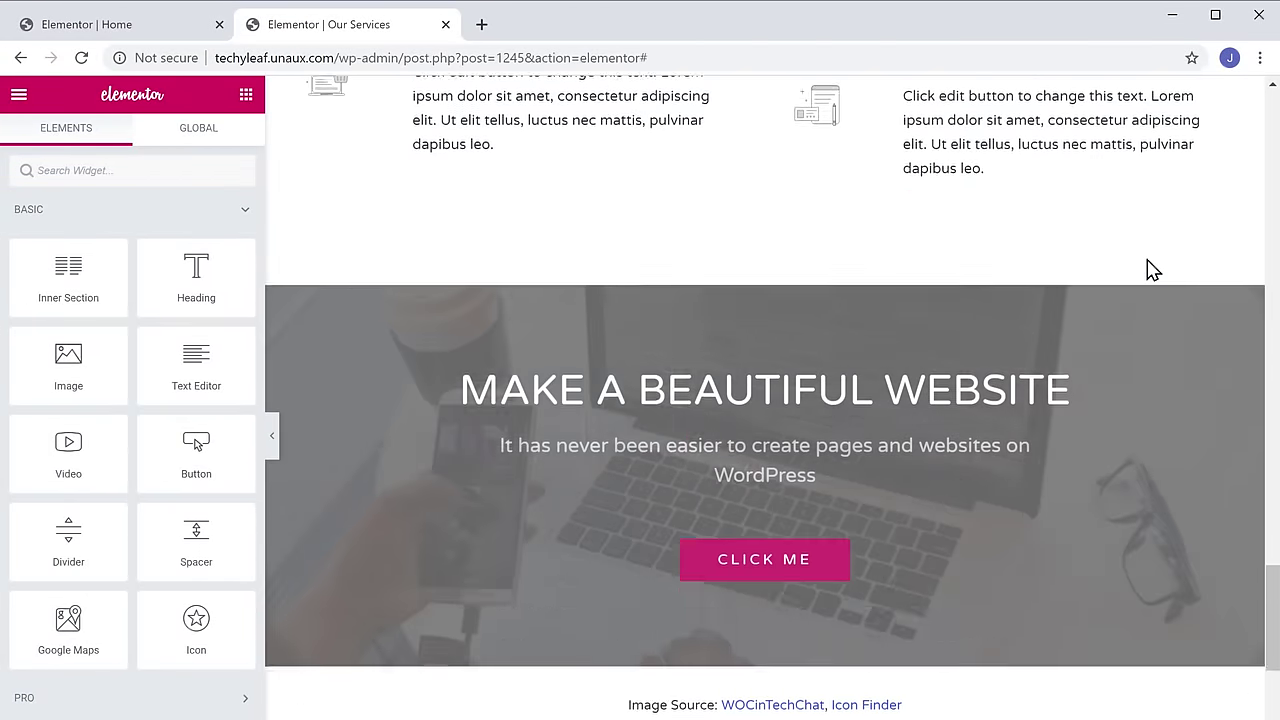
scroll(1148, 263, up, 20)
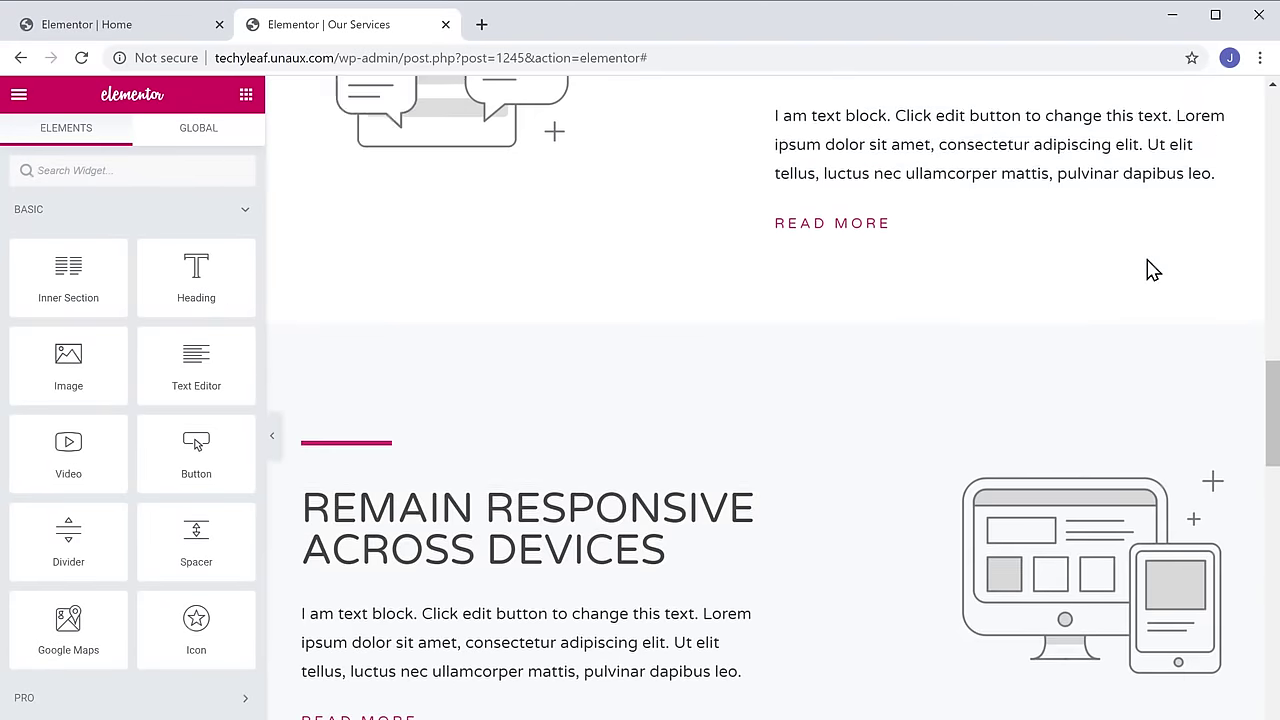
scroll(1153, 270, up, 10)
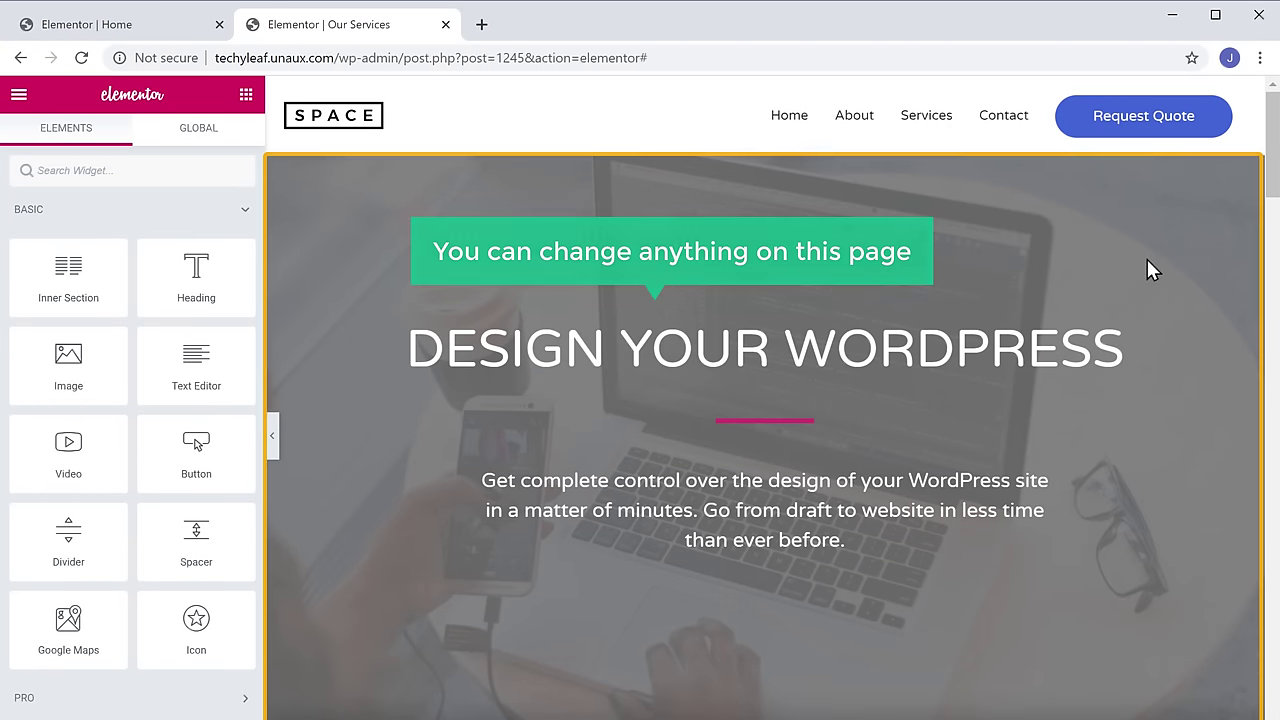
drag(410, 345, 1150, 380)
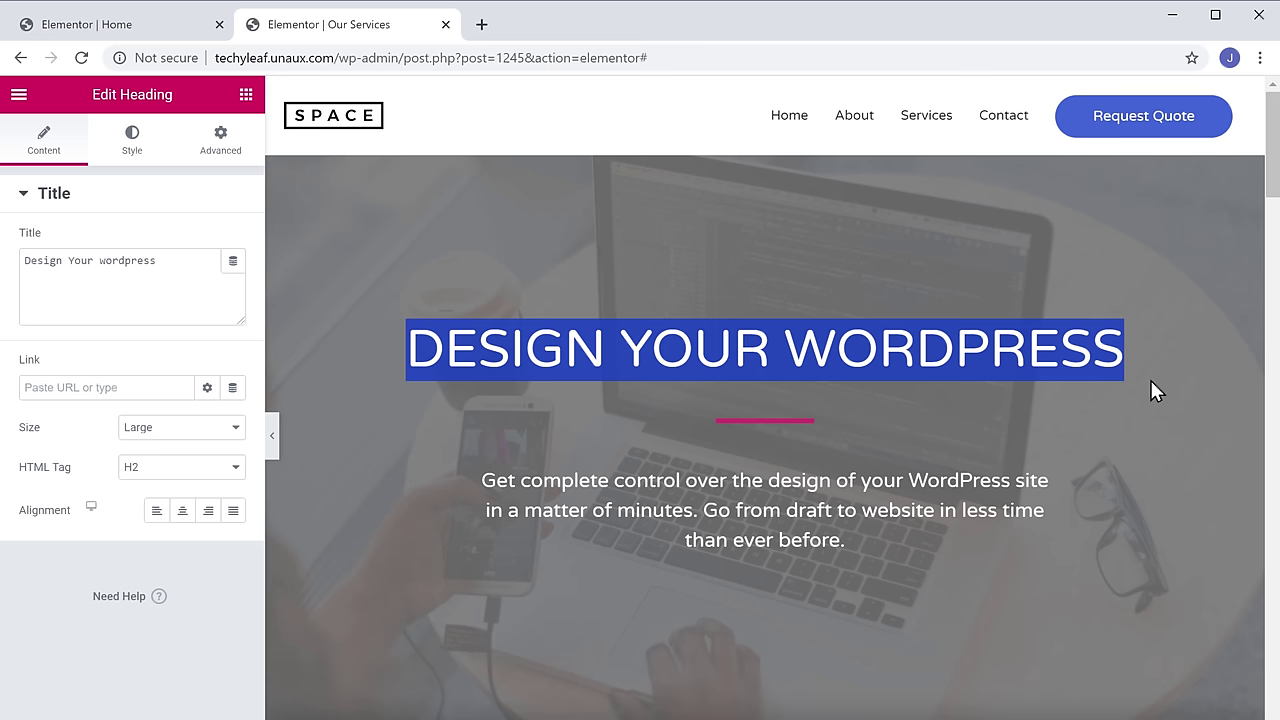
- Retitle the hero heading OUR SERVICES, publish the page and view it live
text(OUR SERVICES)
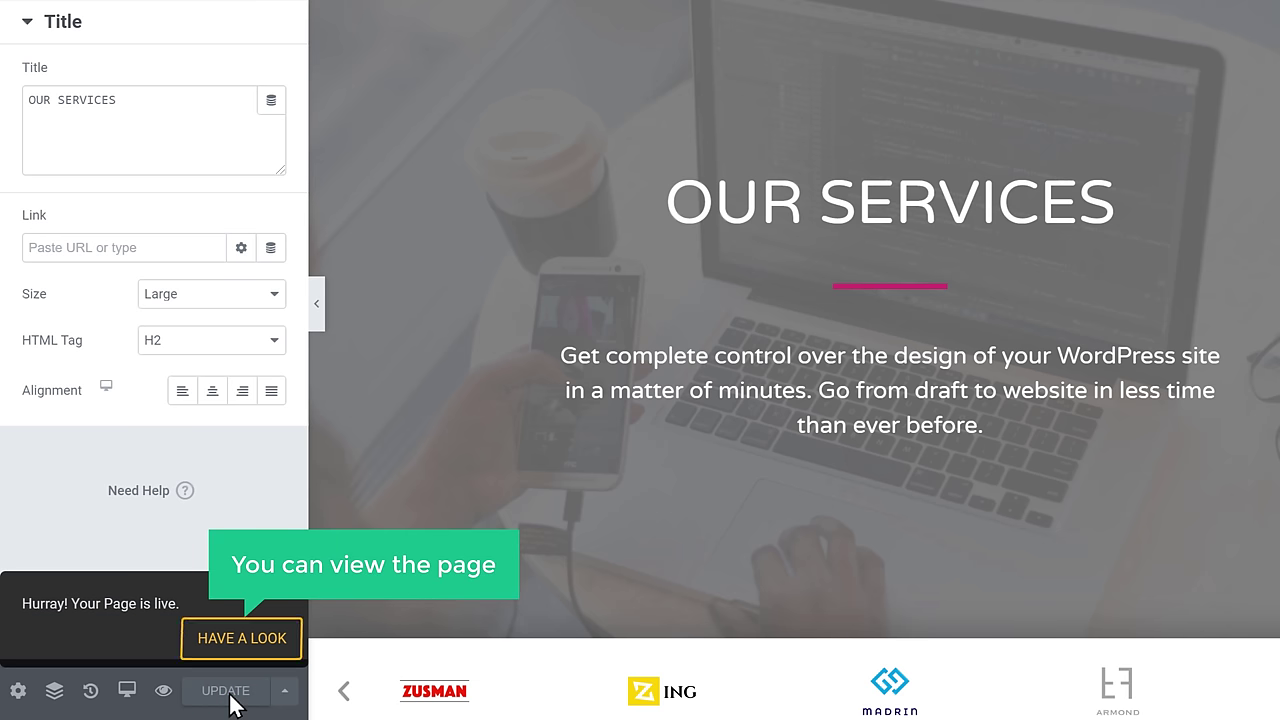
click(240, 640)
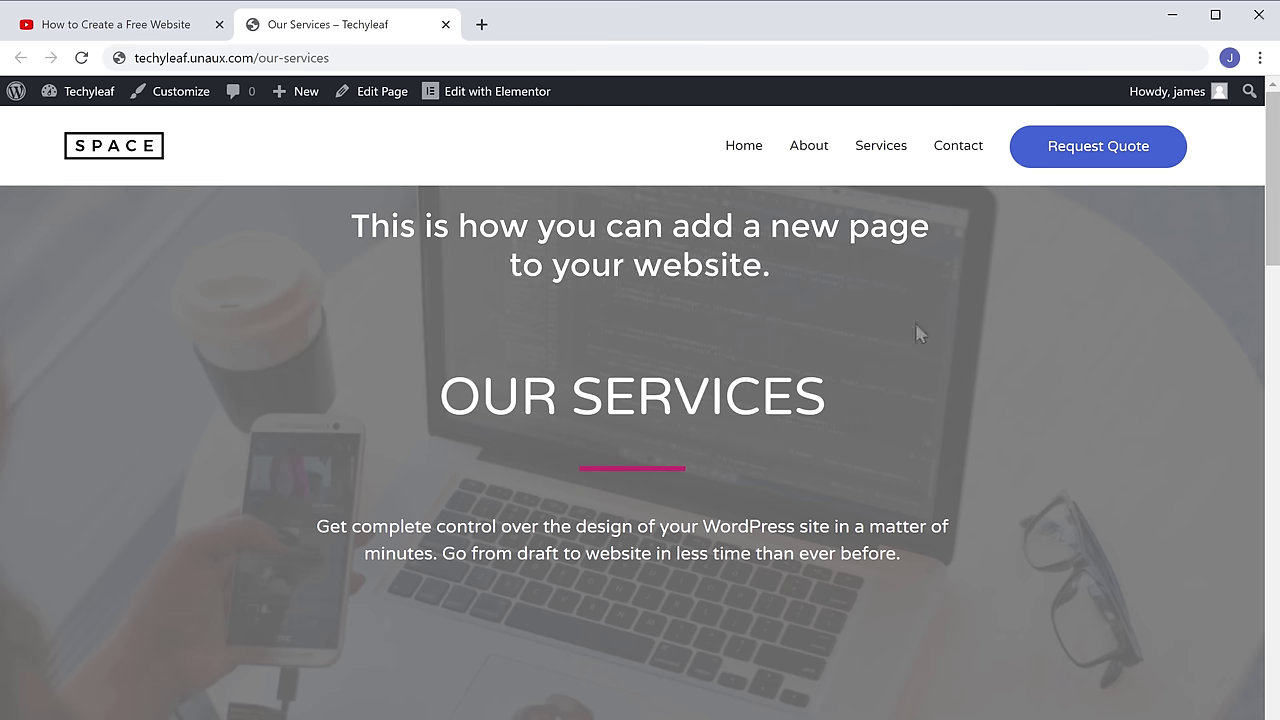
- Return from the Our Services page to the site's home page with the Home menu link
click(747, 150)
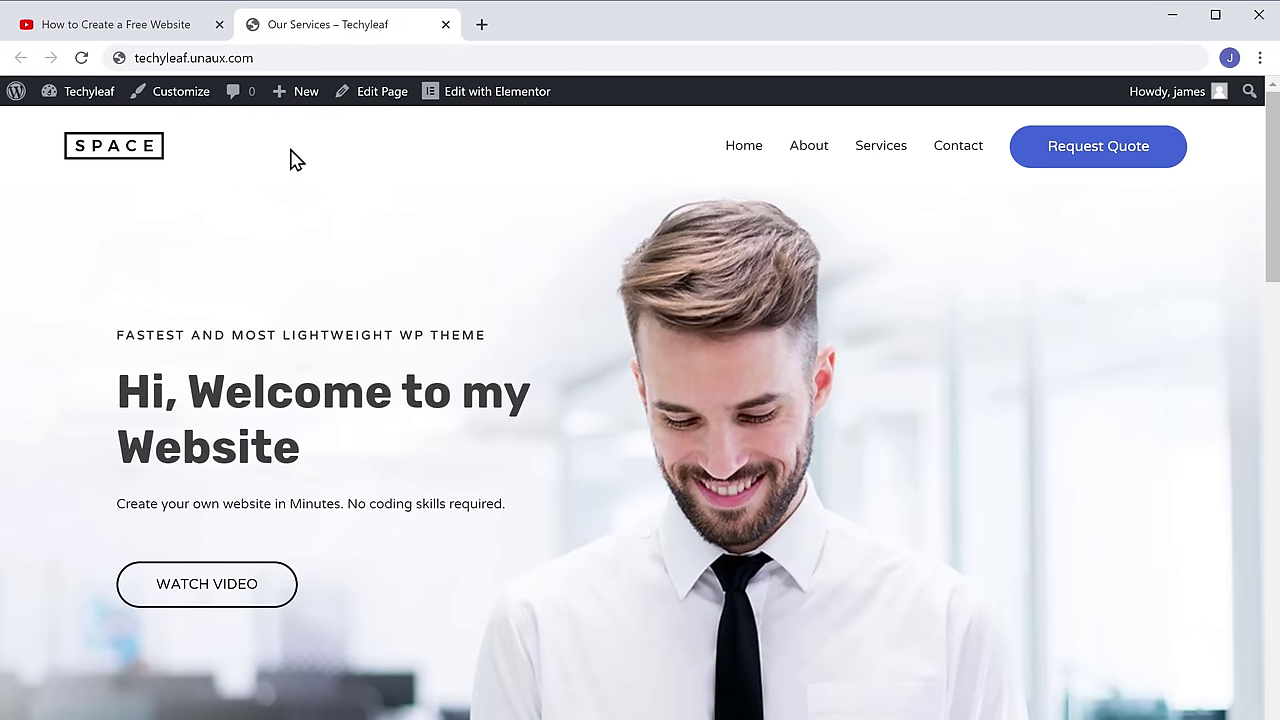
- Open GoDaddy's domain search page from the video's Get the Domain link
click(119, 34)
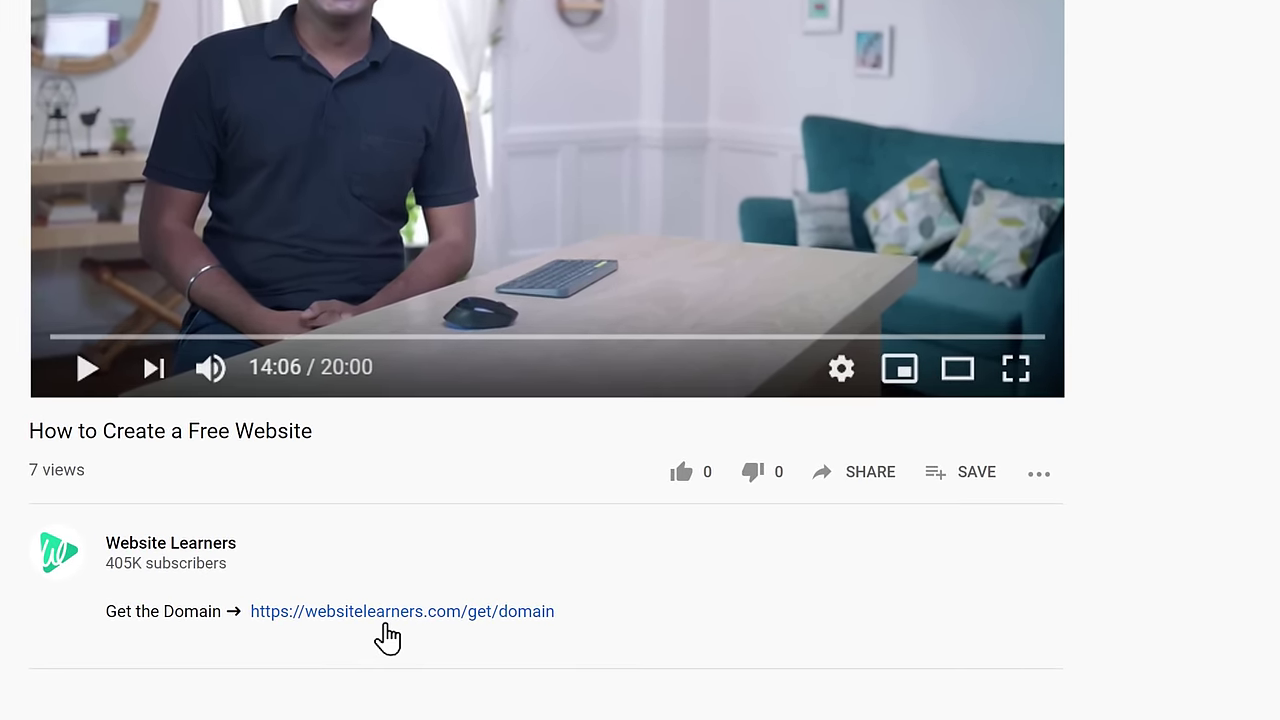
click(302, 638)
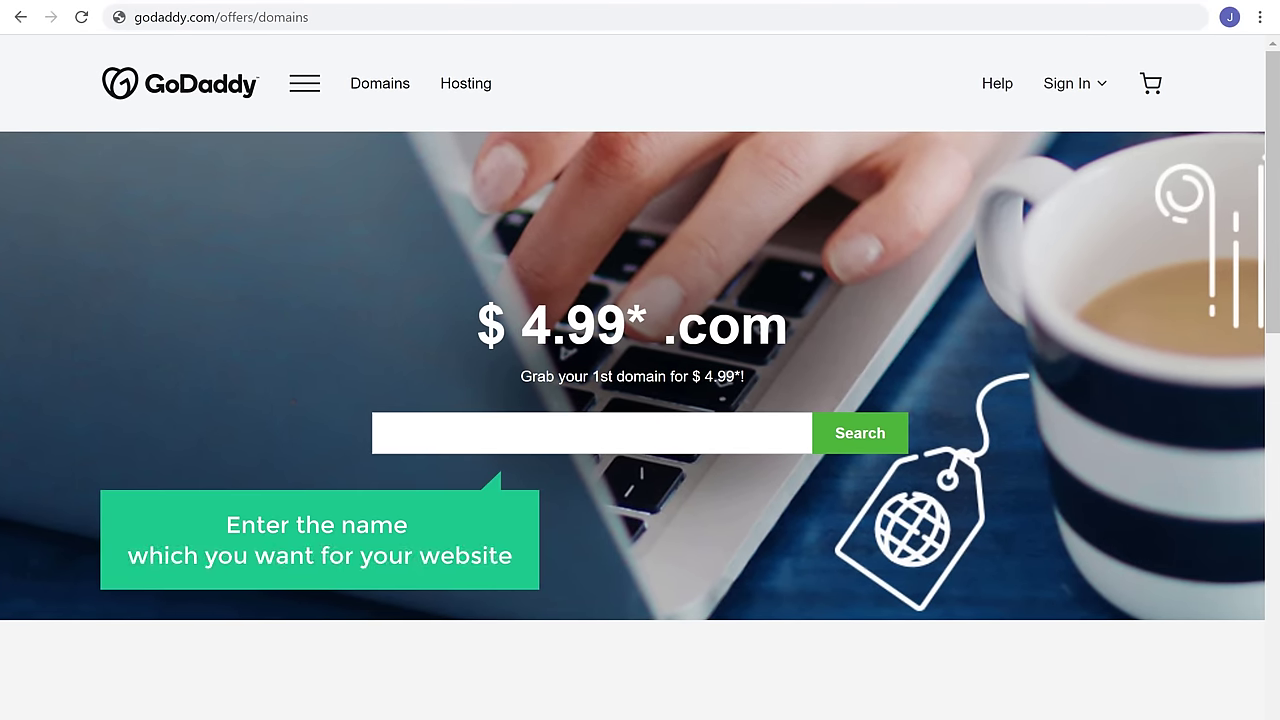
- Search for techyleaf.com, add it to the cart, and check out without domain privacy
click(418, 440)
text(techyleaf.com)
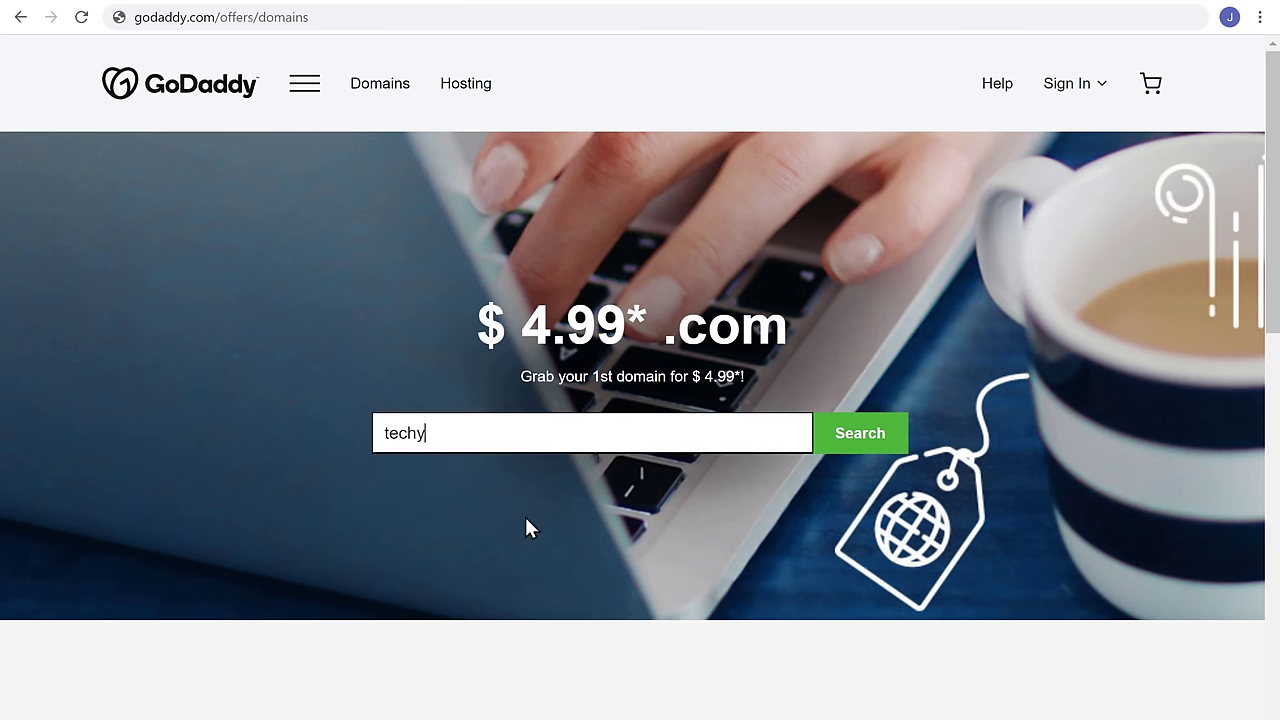
click(860, 440)
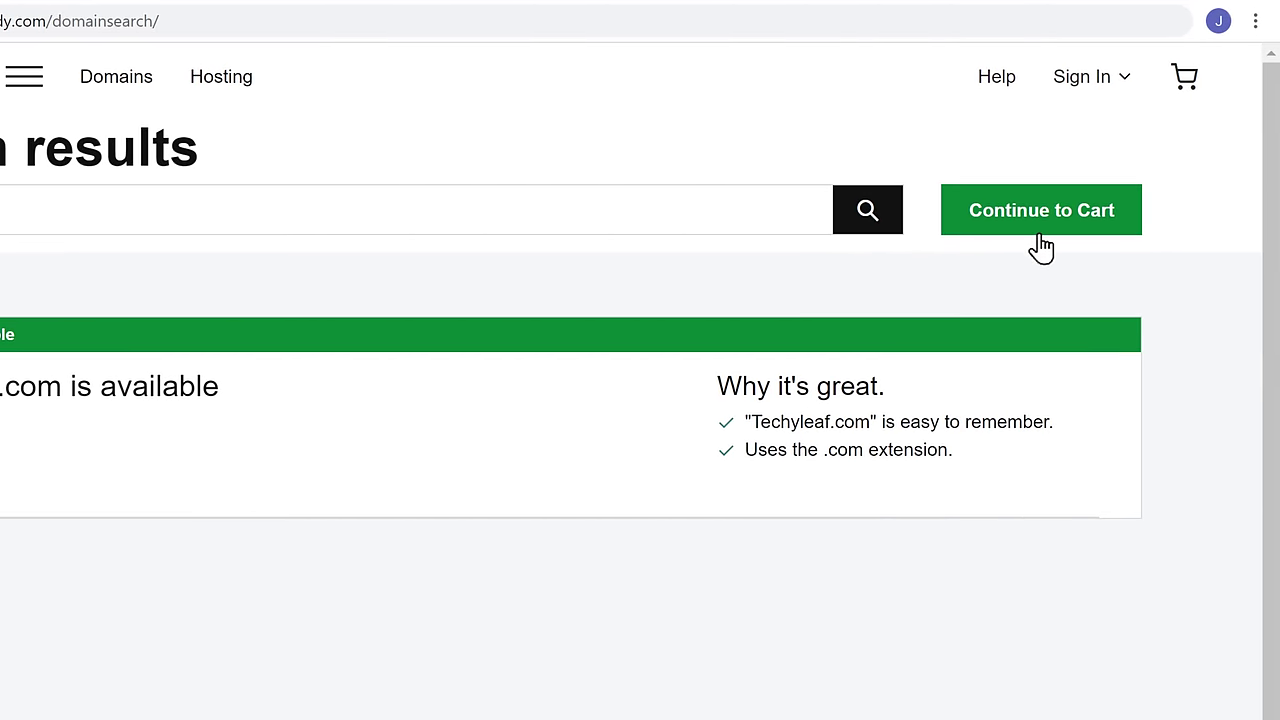
click(1041, 240)
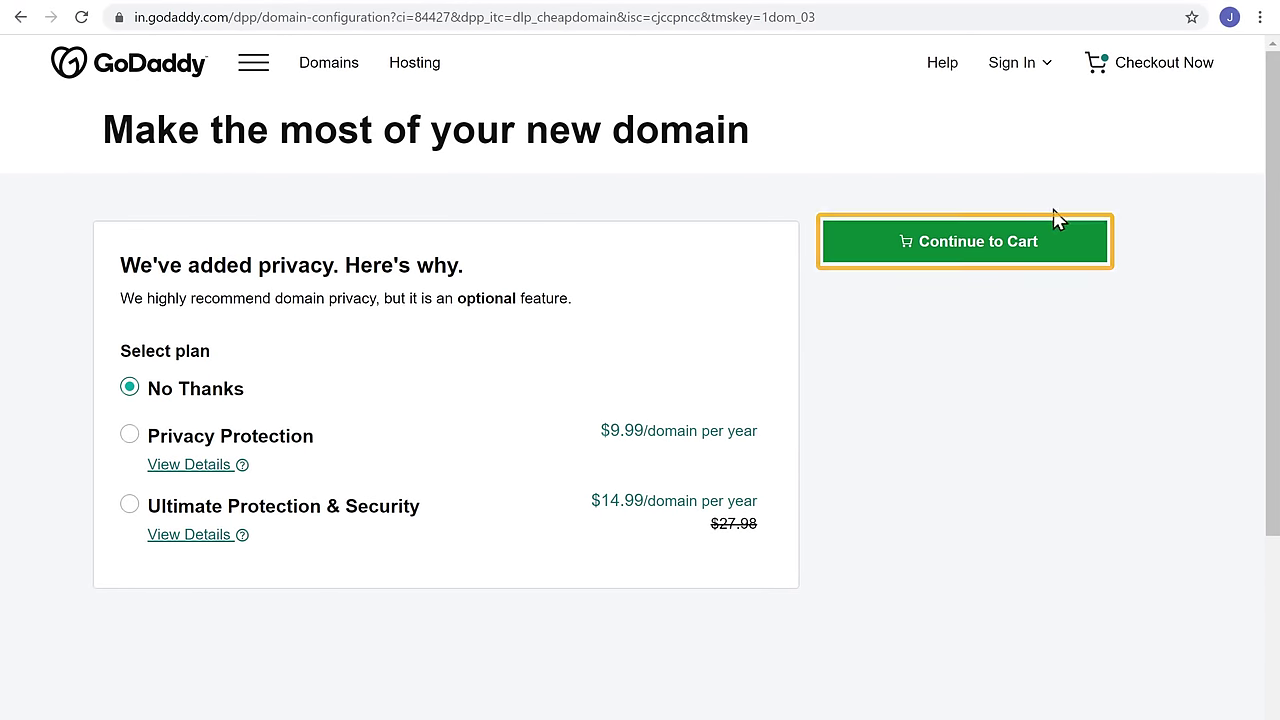
click(971, 260)
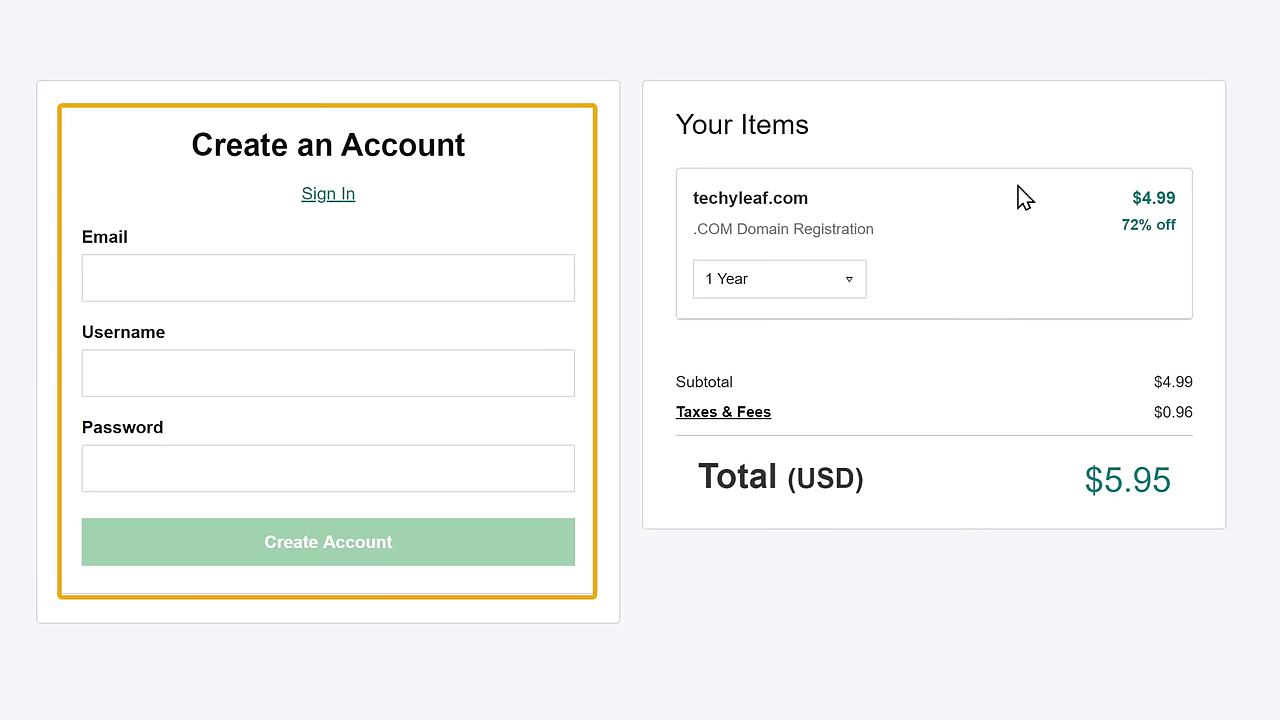
- Create a GoDaddy account with e-mail and password, then pay $5.95 by card
click(205, 286)
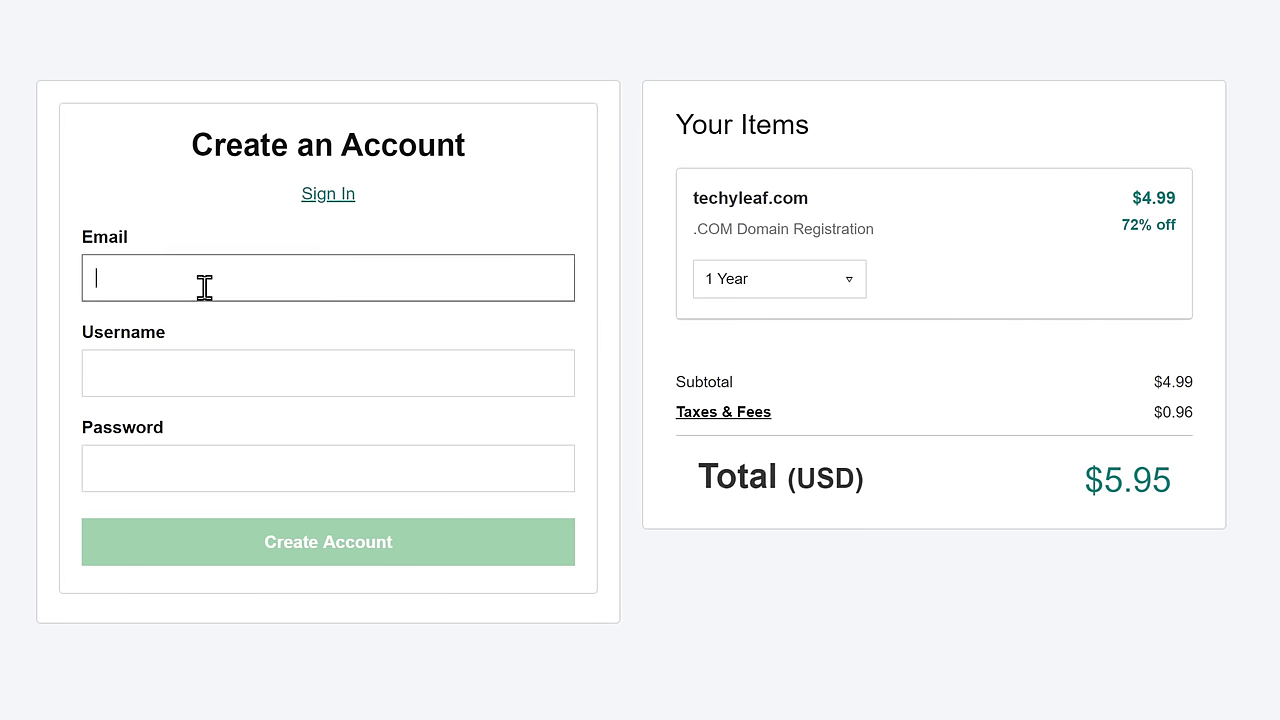
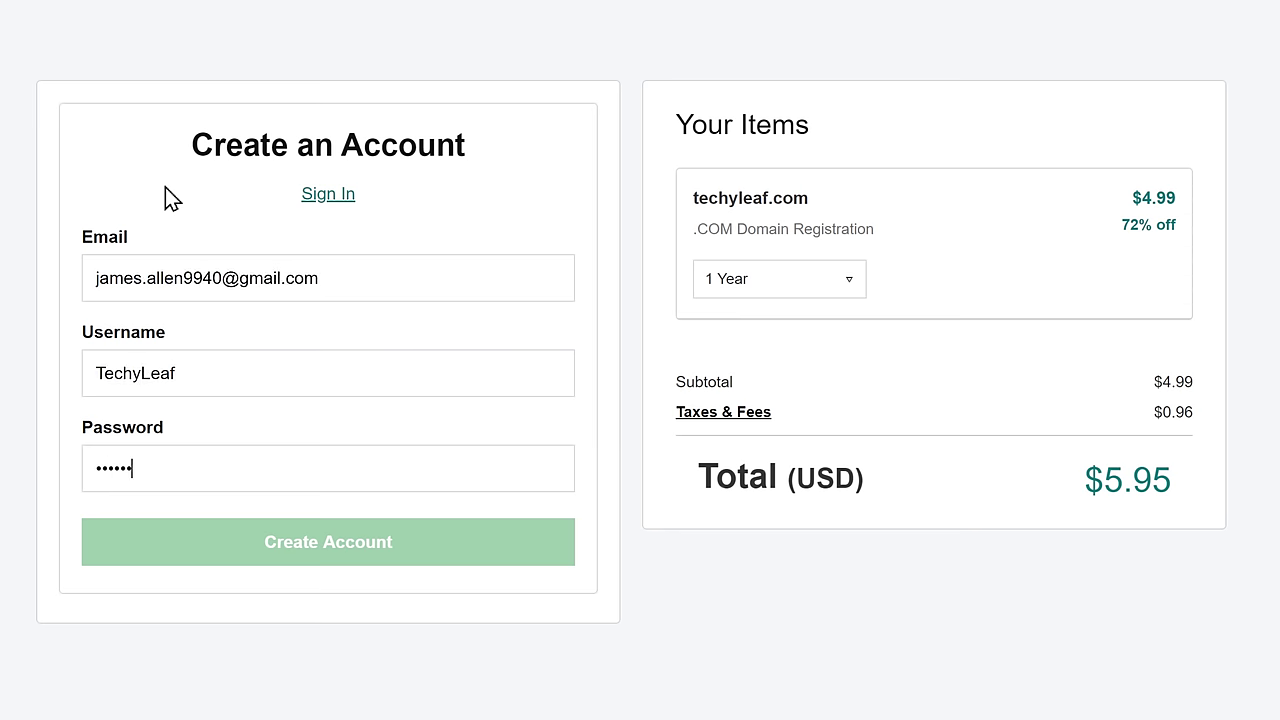
text(***)
key(Tab)
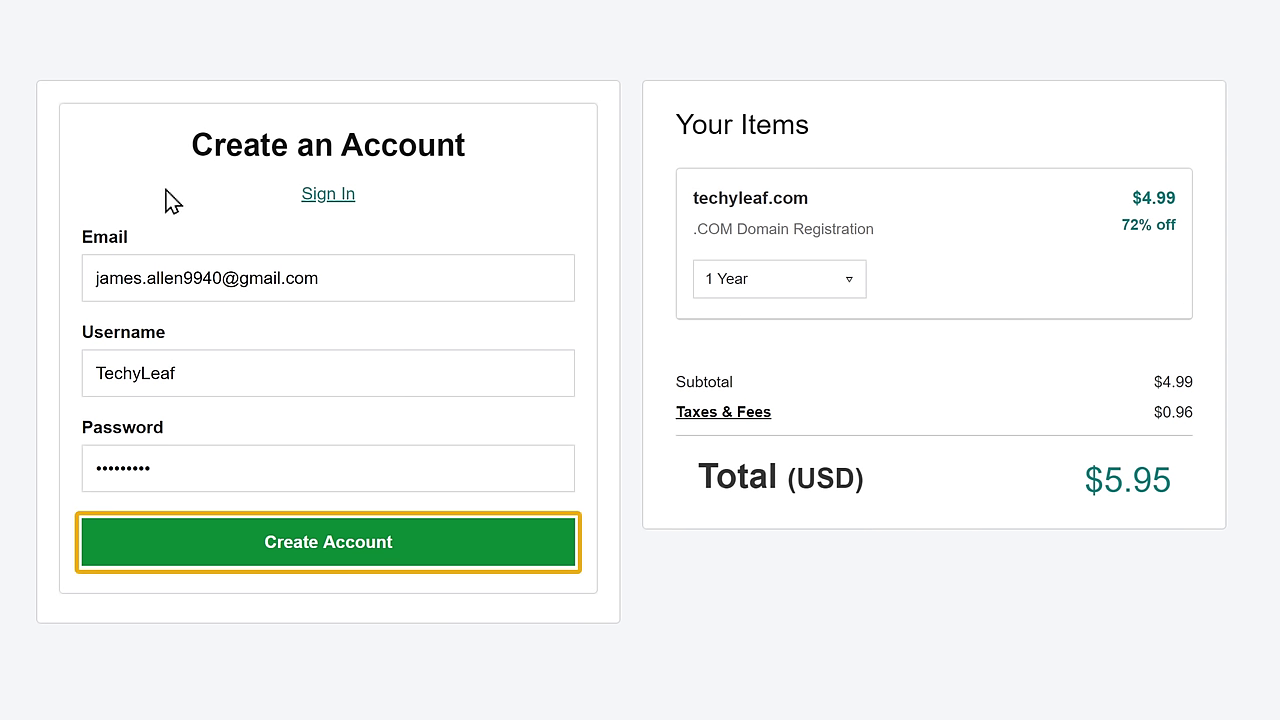
click(323, 560)
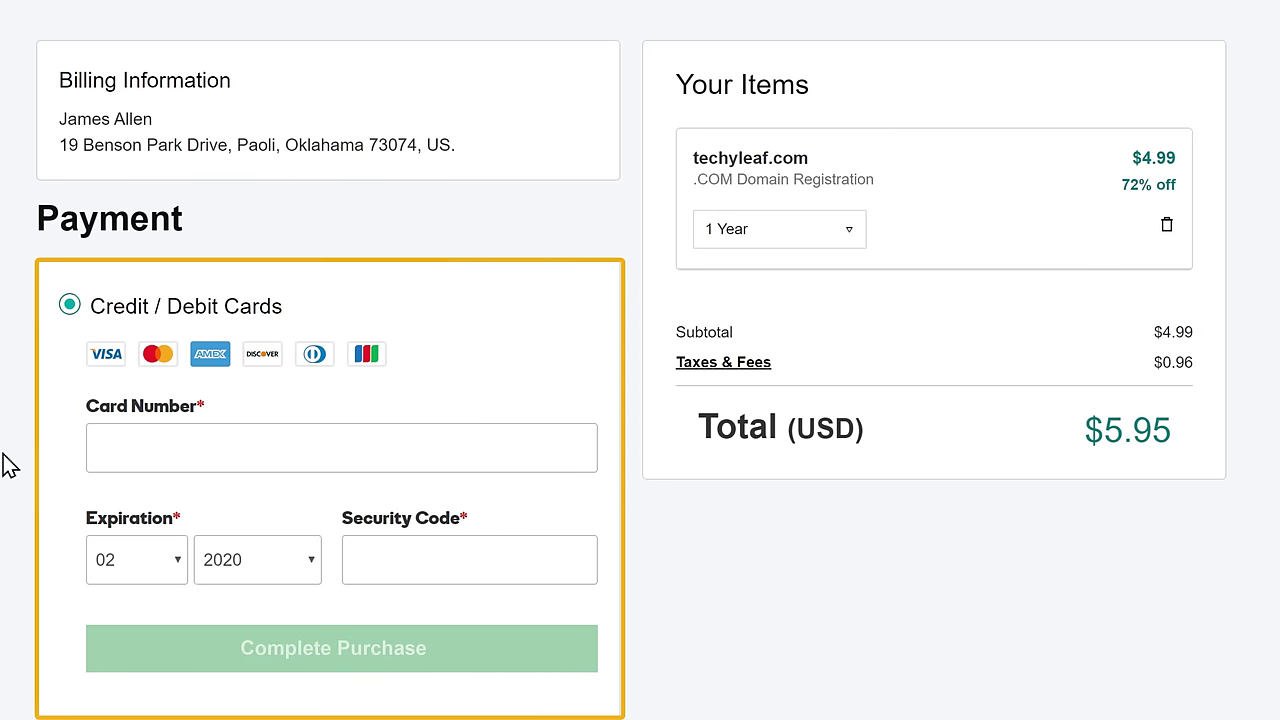
click(108, 446)
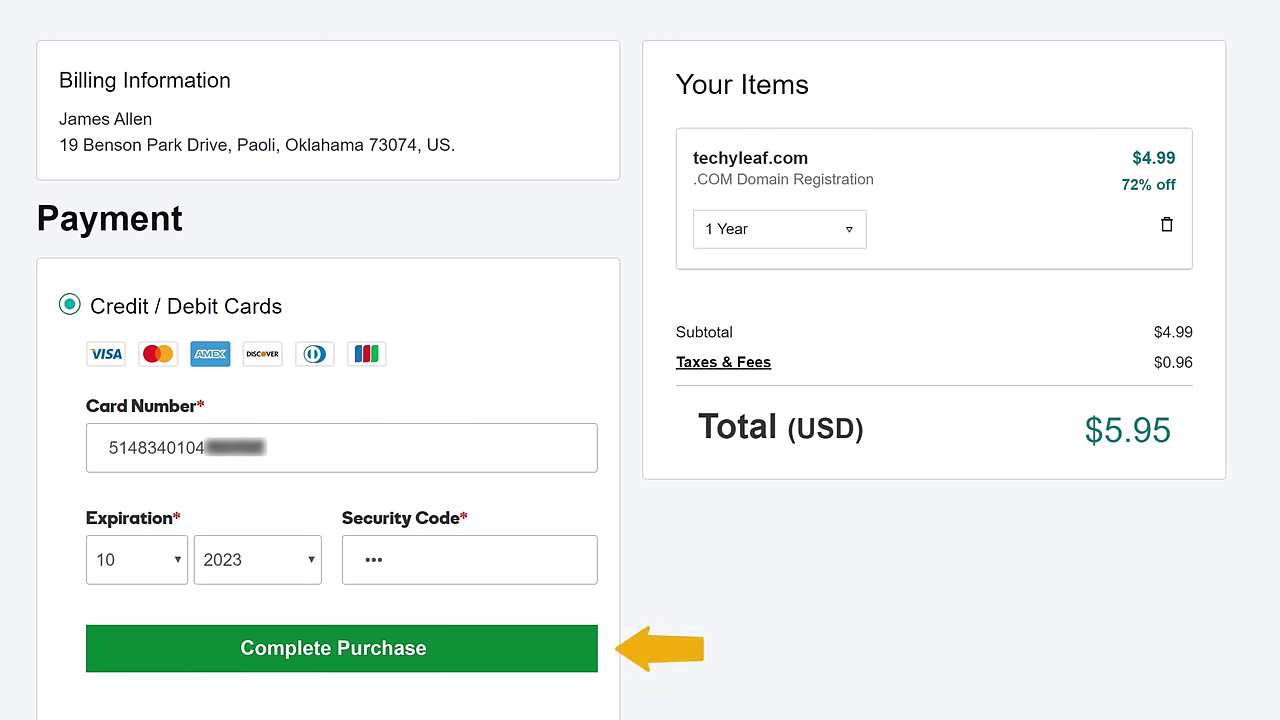
click(340, 672)
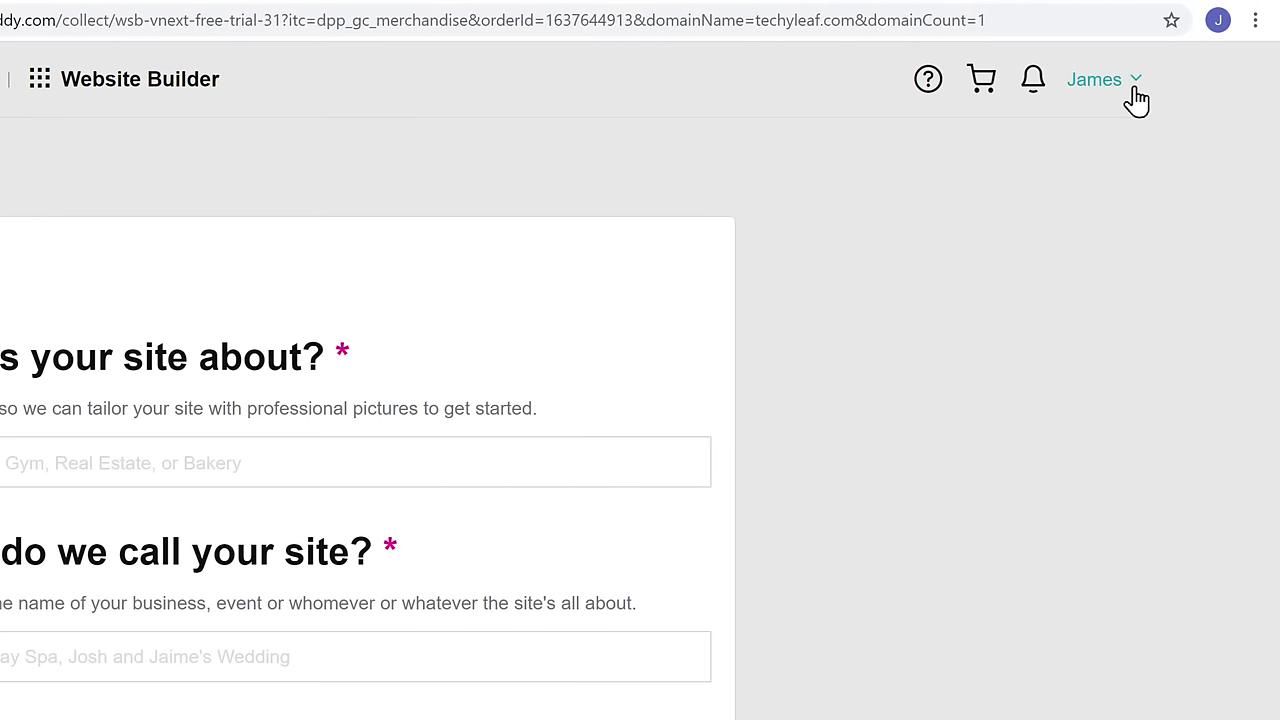
- Show techyleaf.com under Domains in My Products, then open a new blank tab
click(1136, 90)
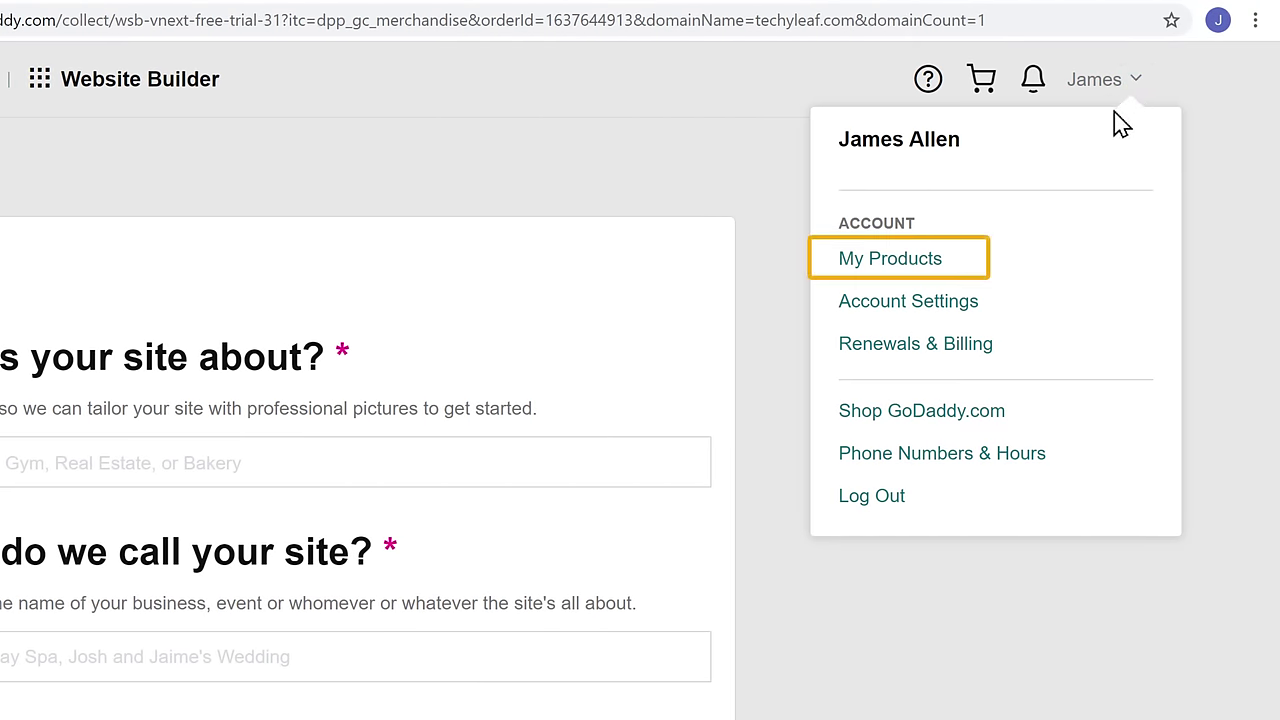
click(888, 270)
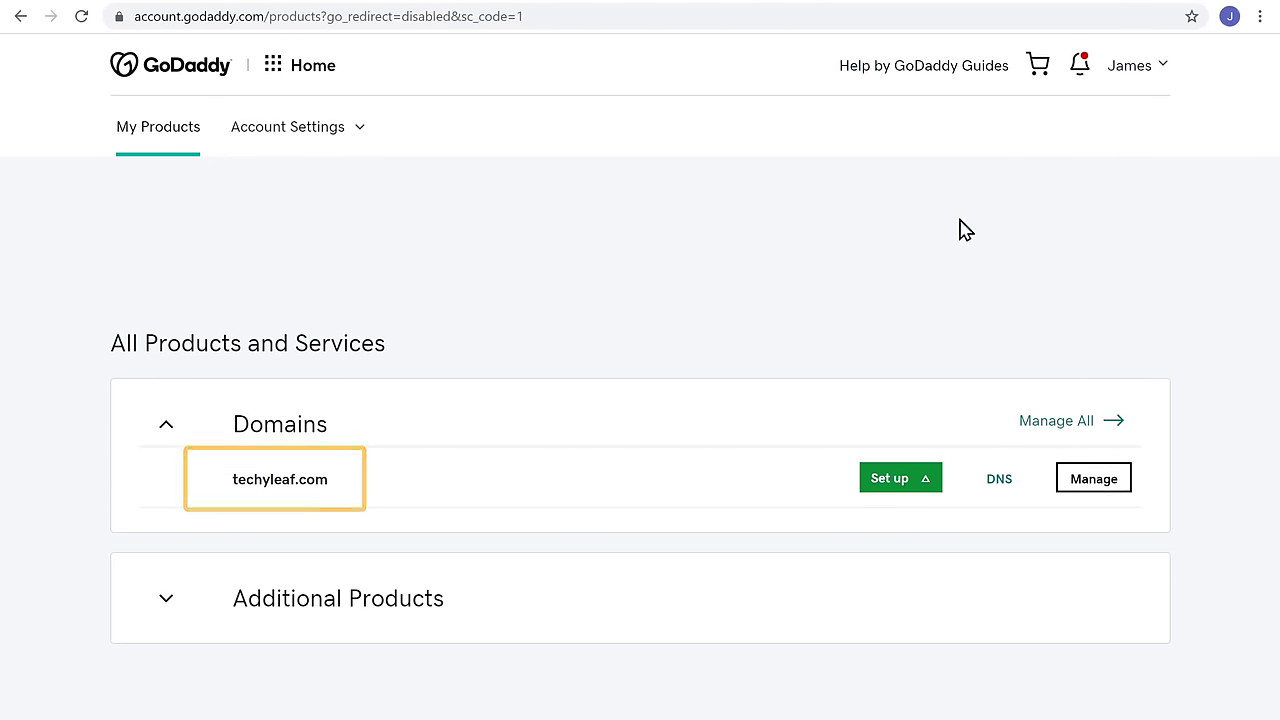
click(779, 30)
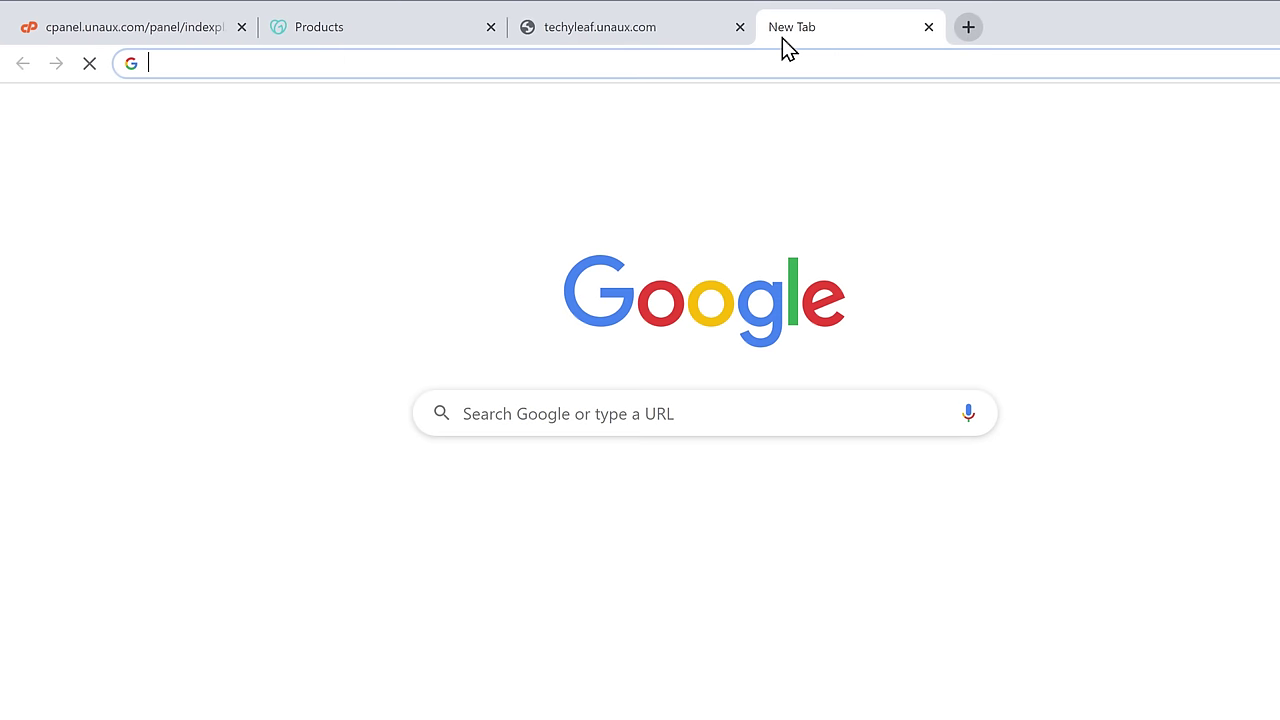
- Load techyleaf.com in the new tab, which comes up as an empty page
text(tec)
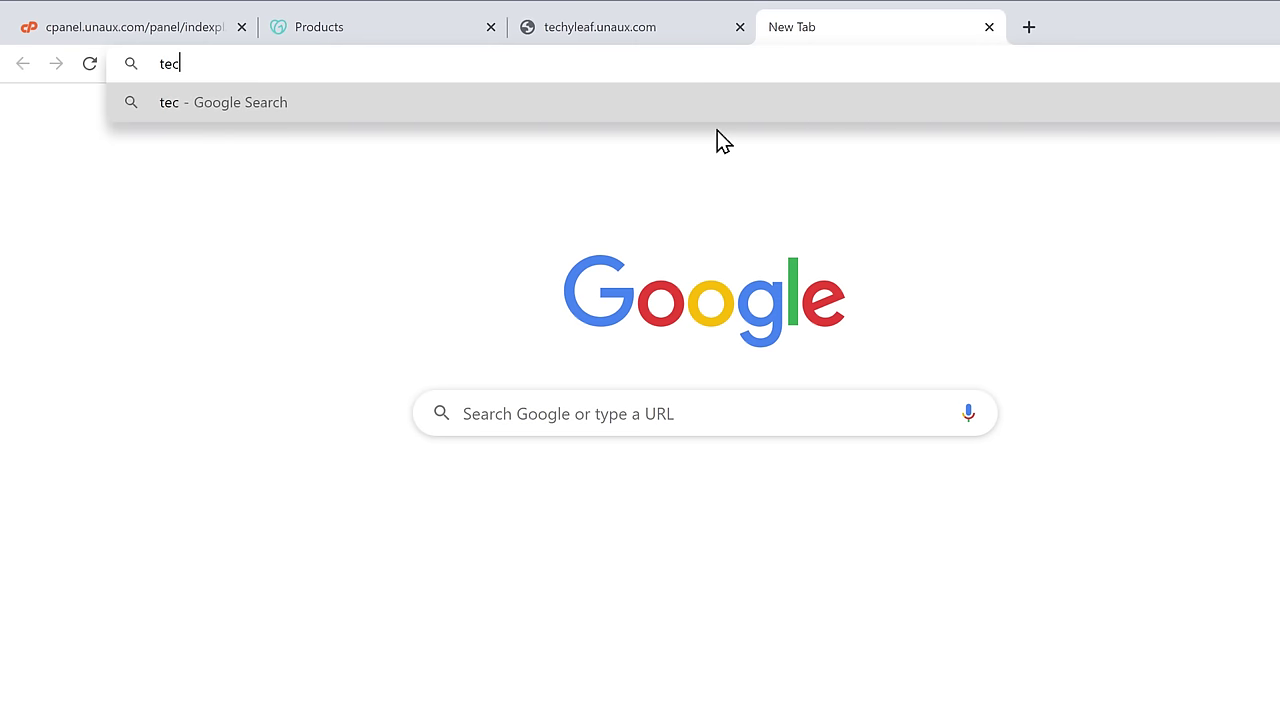
text(hyleaf.com)
key(Return)
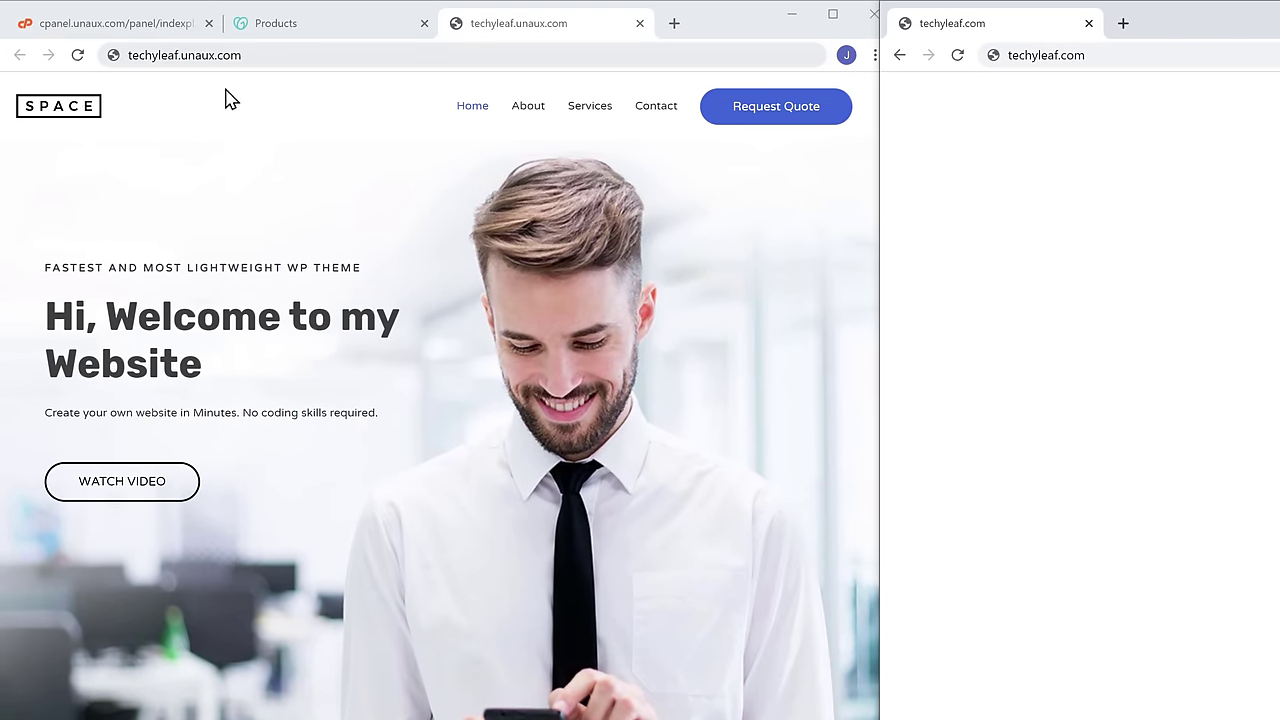
- Enter techyleaf.com in cPanel's Parked Domains form to park it onto techyleaf.unaux.com
click(119, 33)
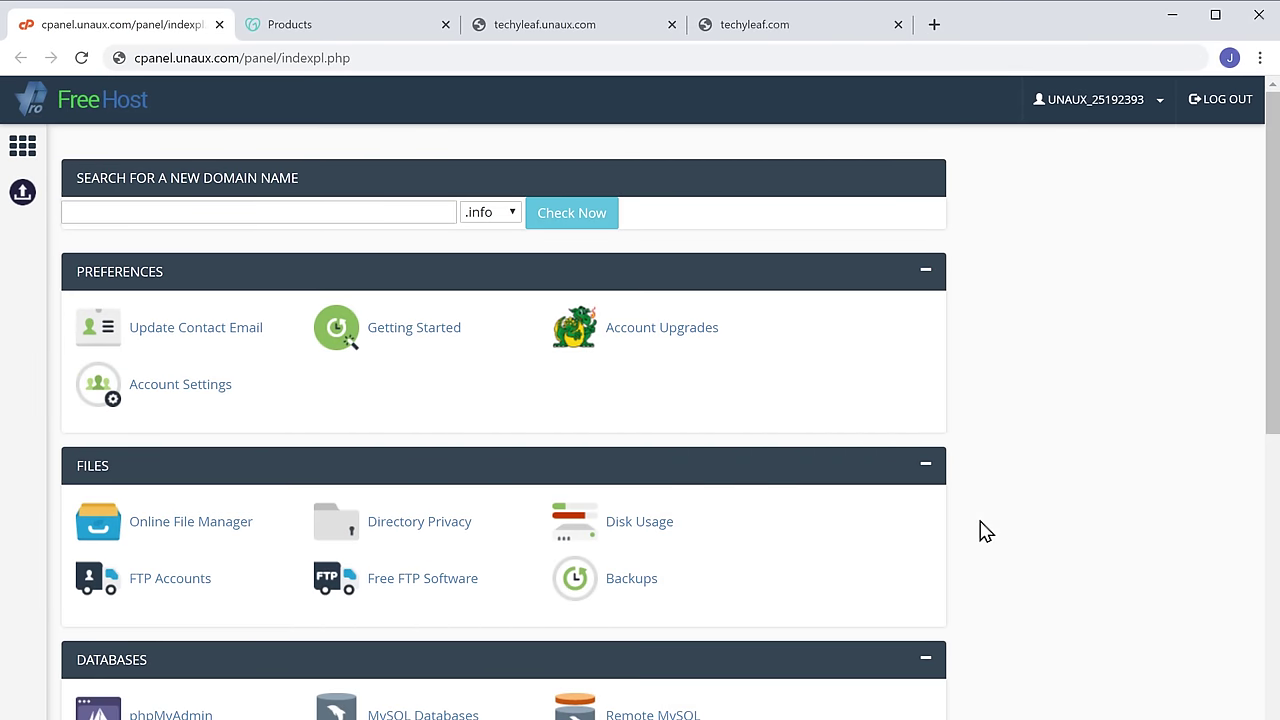
scroll(985, 530, down, 4)
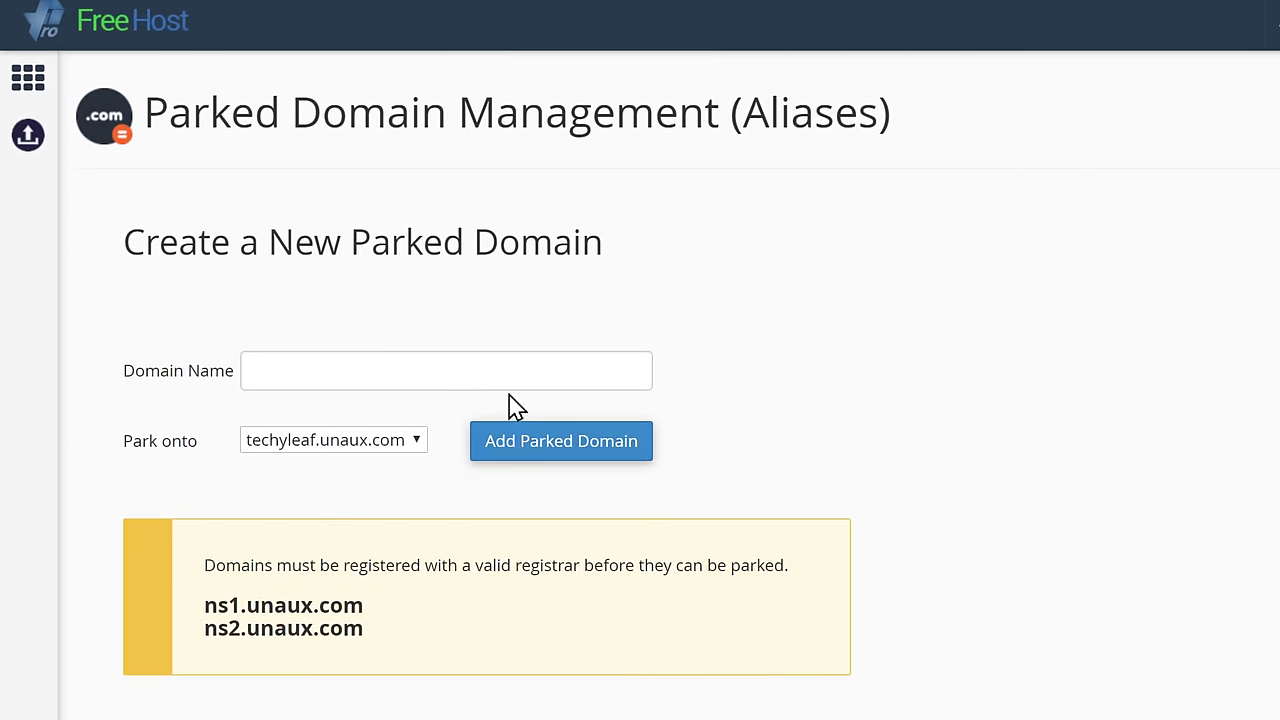
click(442, 371)
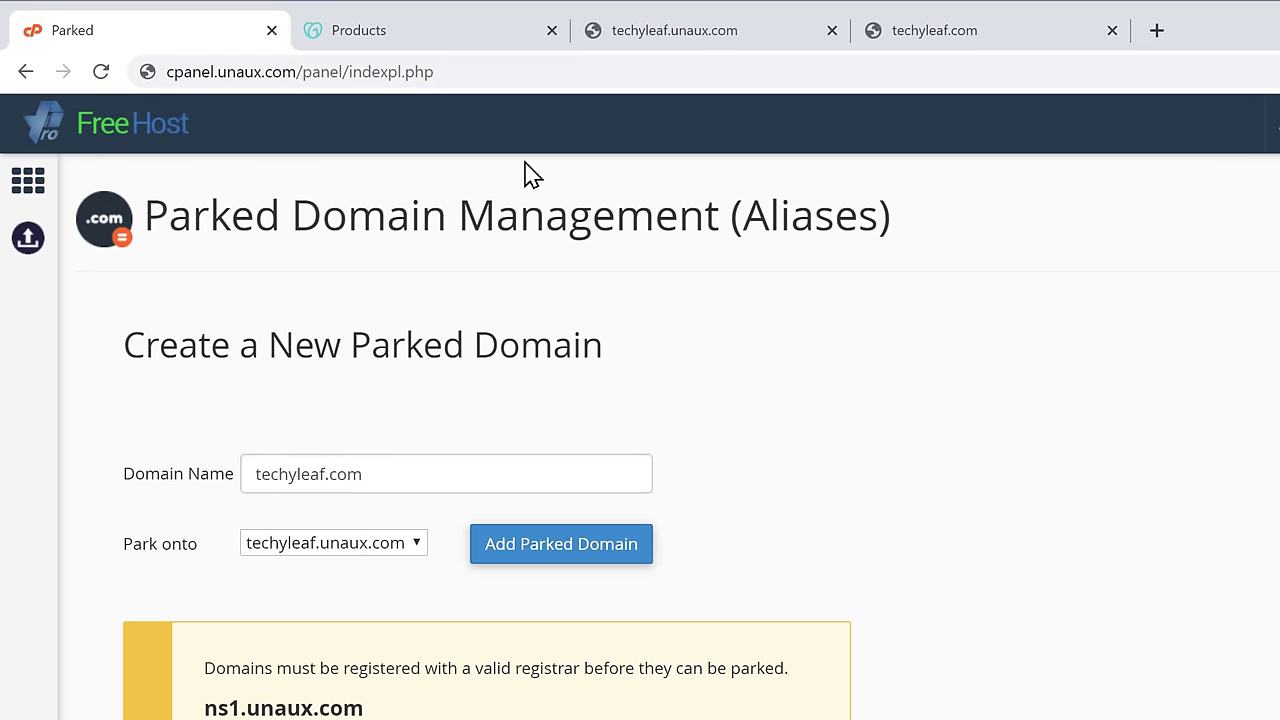
click(400, 37)
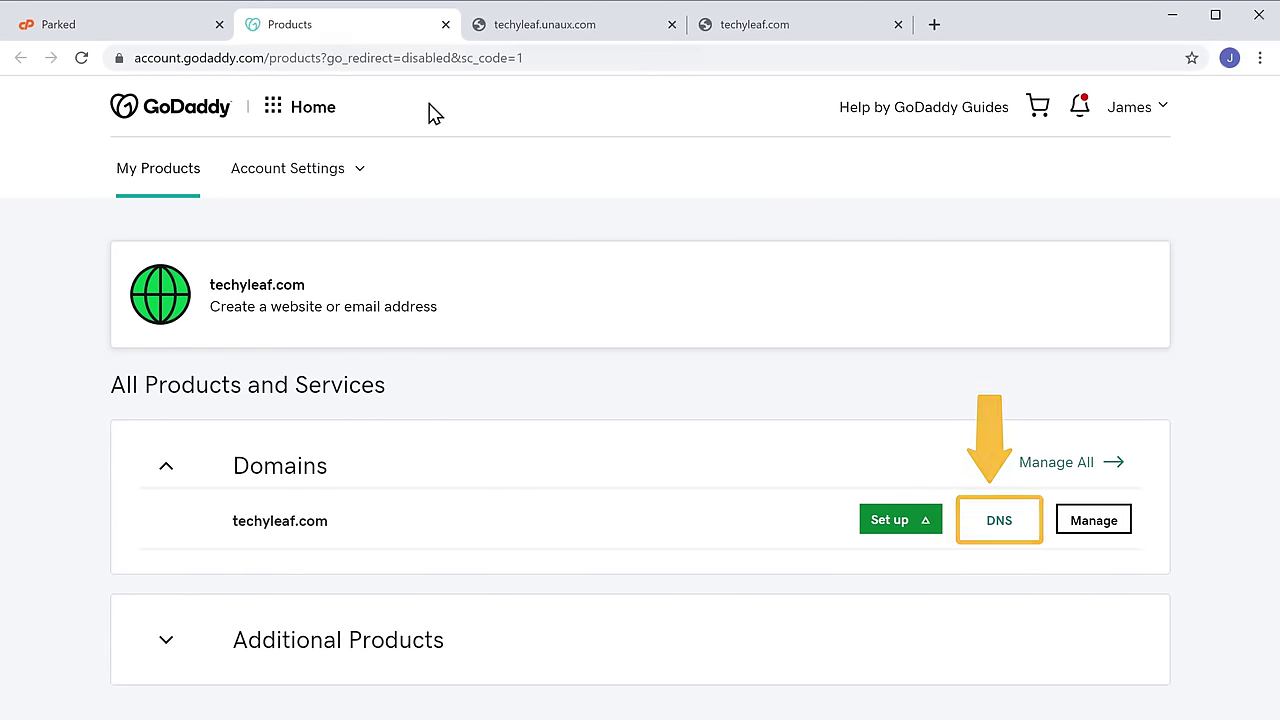
- Open techyleaf.com's DNS nameserver settings and choose to enter custom nameservers
click(1001, 530)
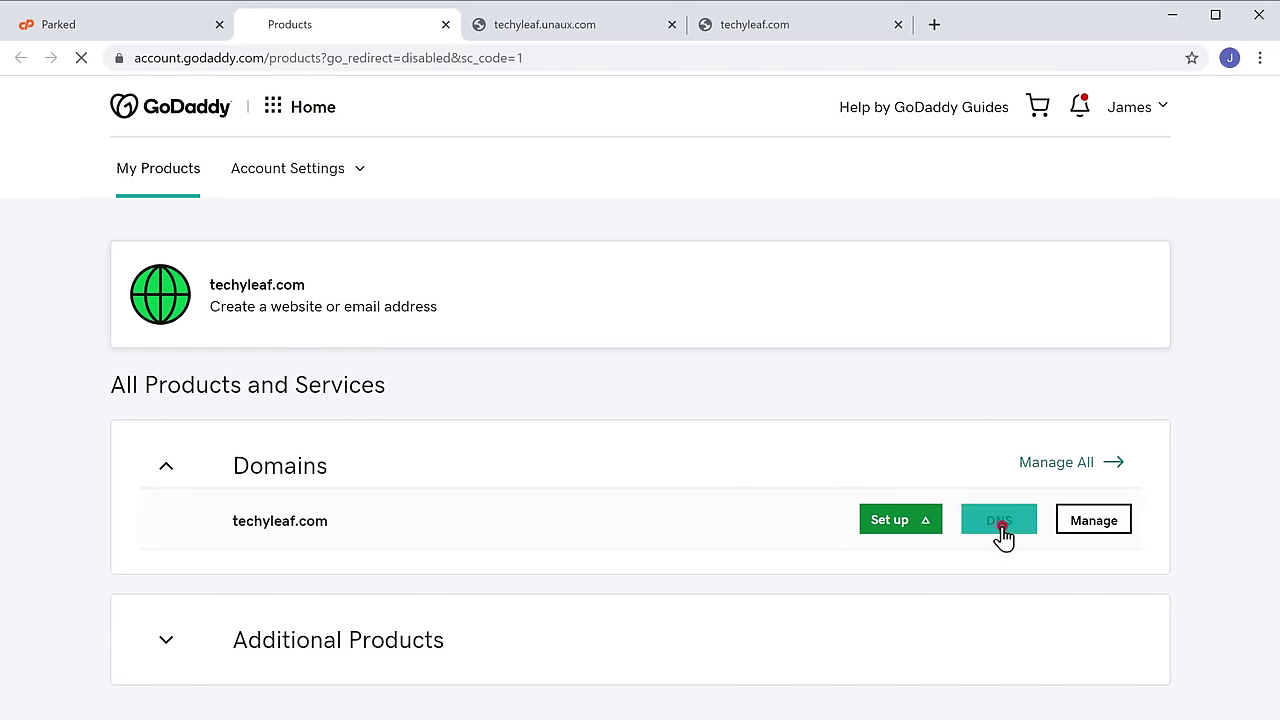
scroll(1003, 538, down, 3)
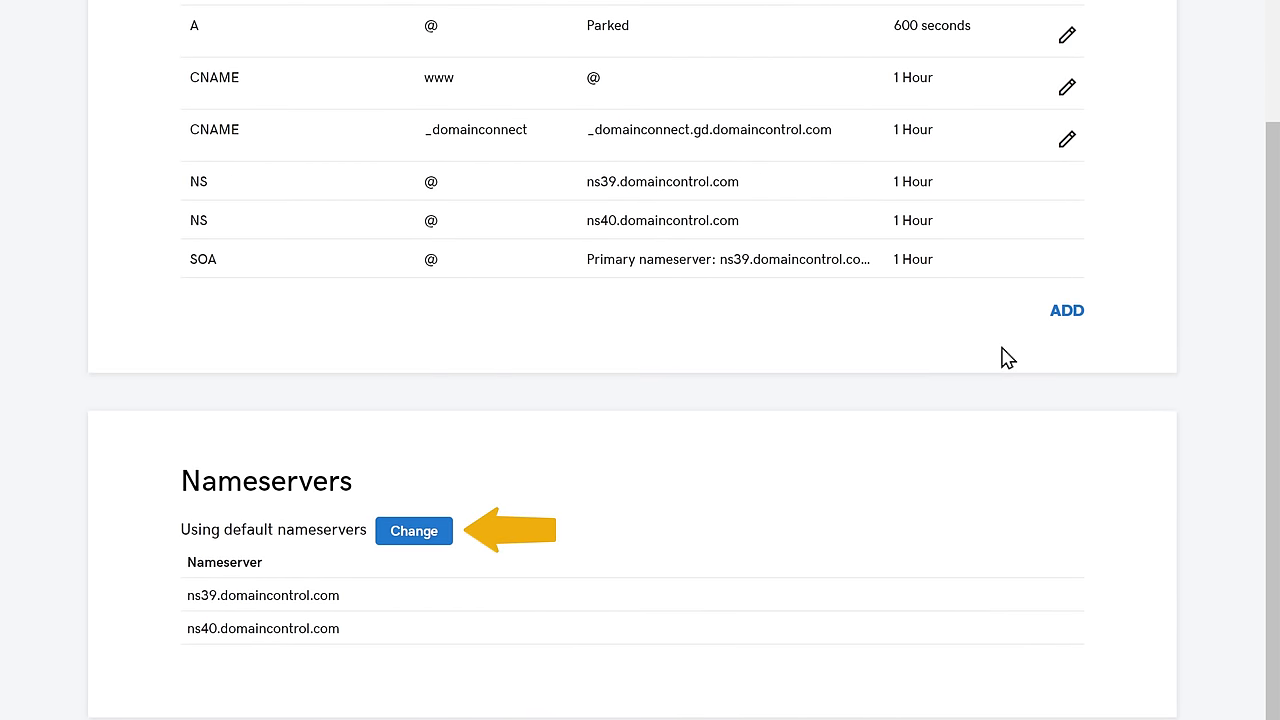
click(412, 540)
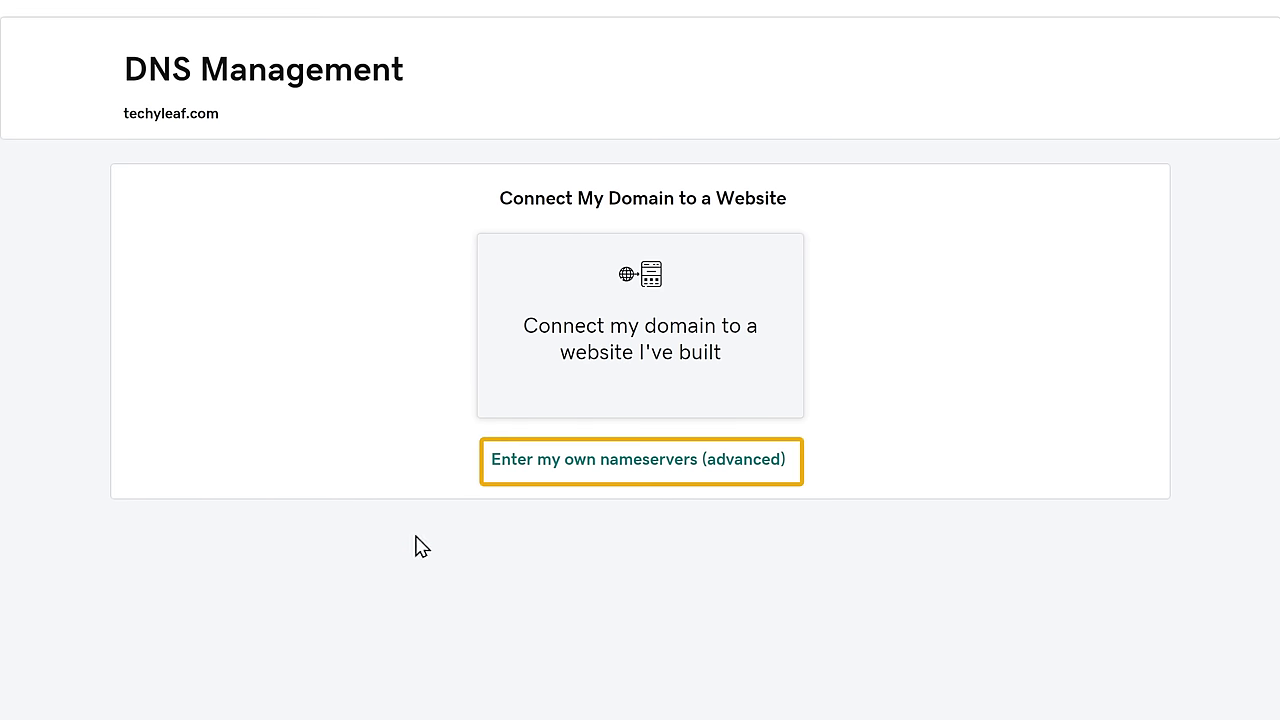
click(615, 468)
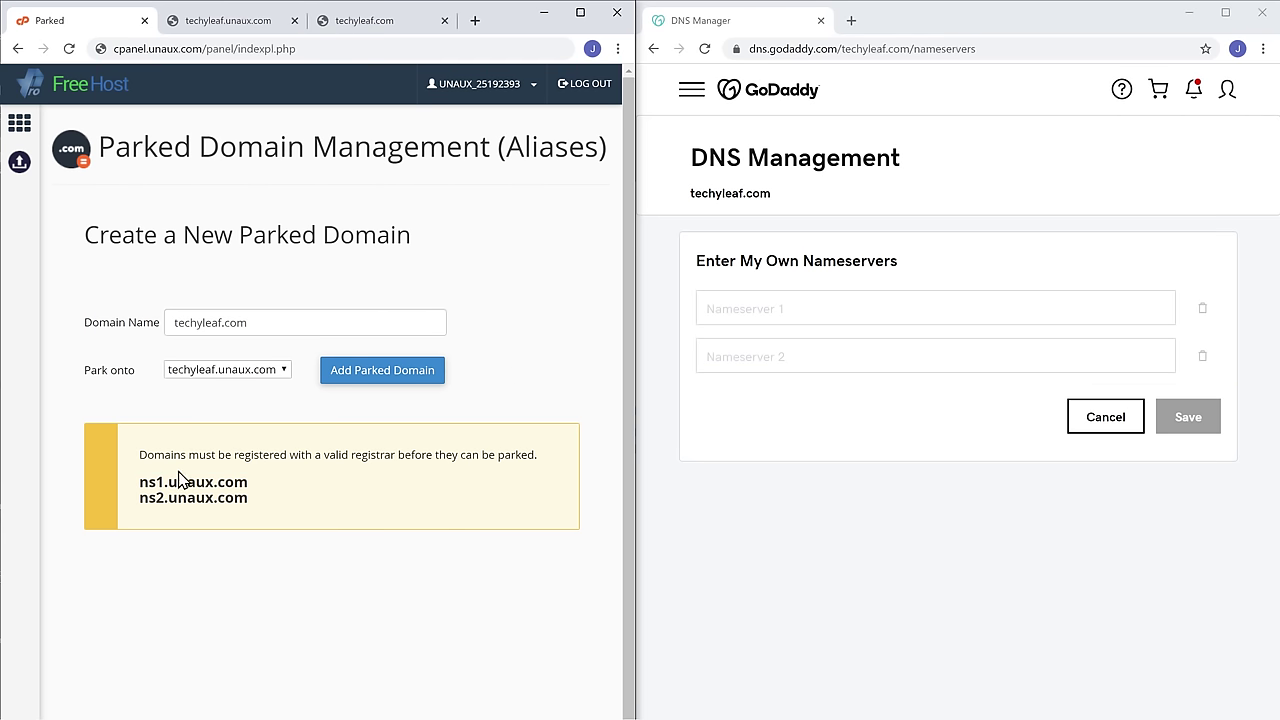
- Copy ns1.unaux.com from cPanel into GoDaddy's Nameserver 1 field
right_click(243, 483)
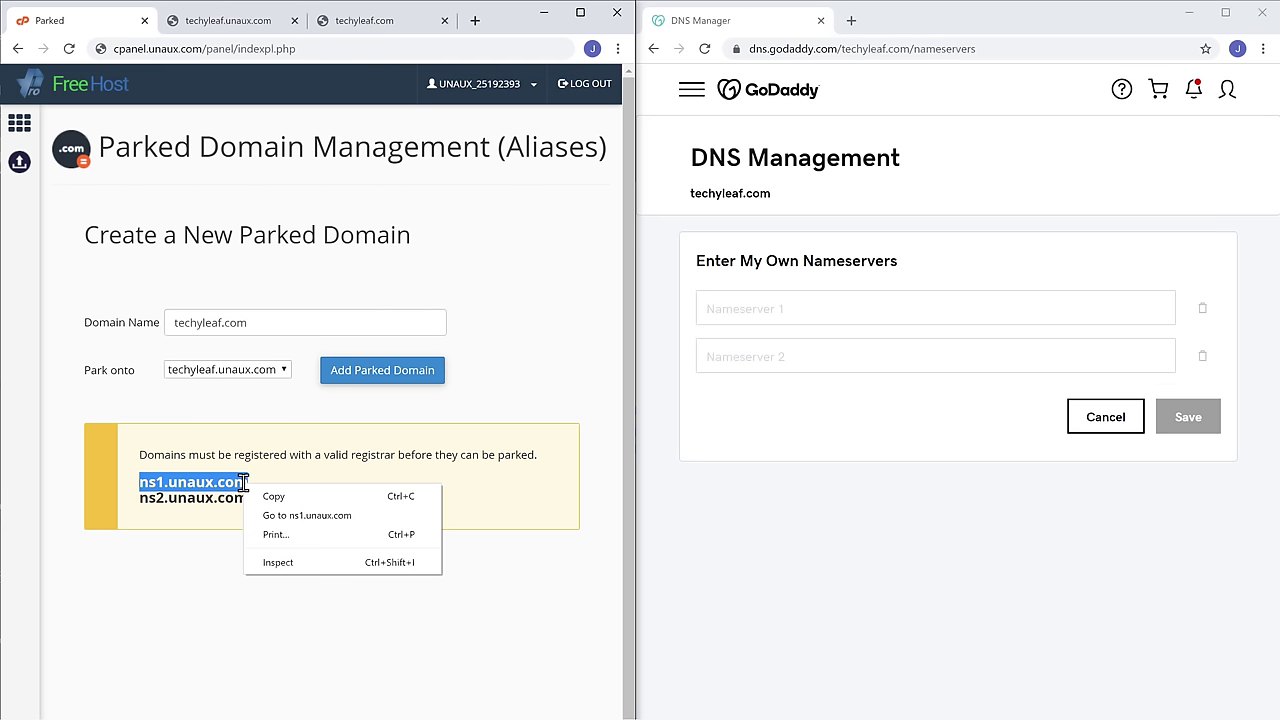
click(273, 497)
click(273, 504)
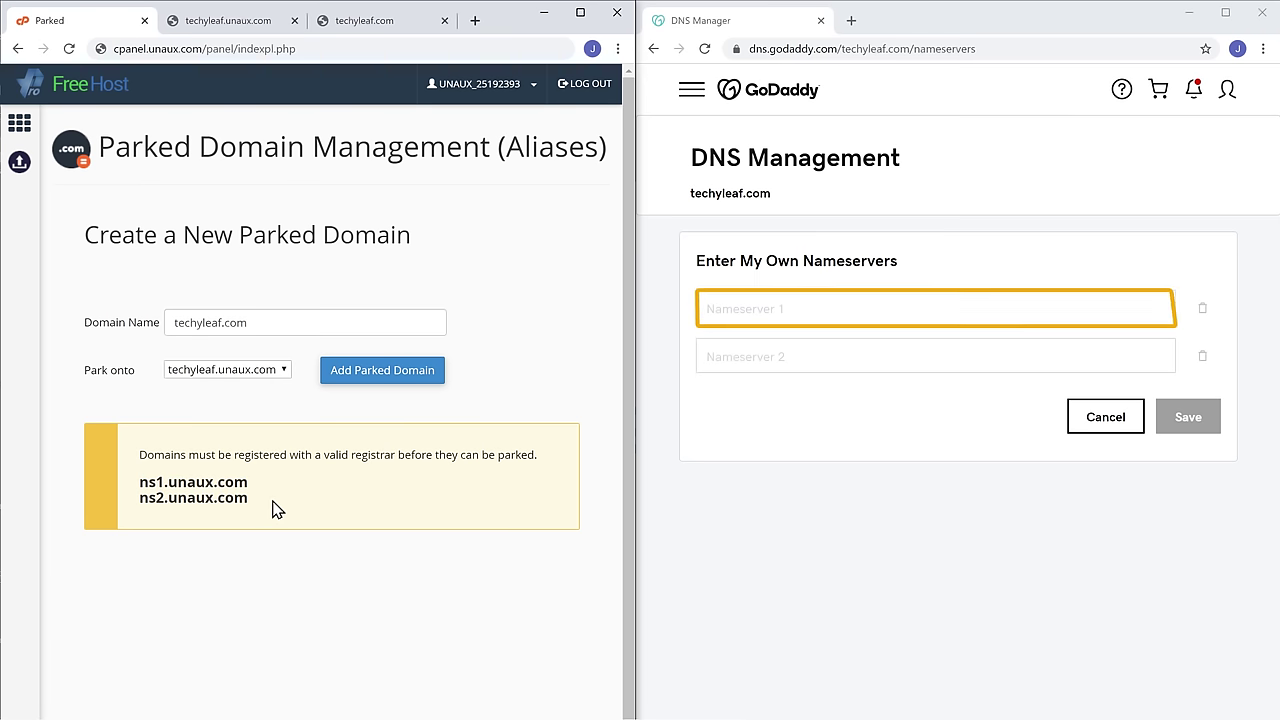
click(791, 309)
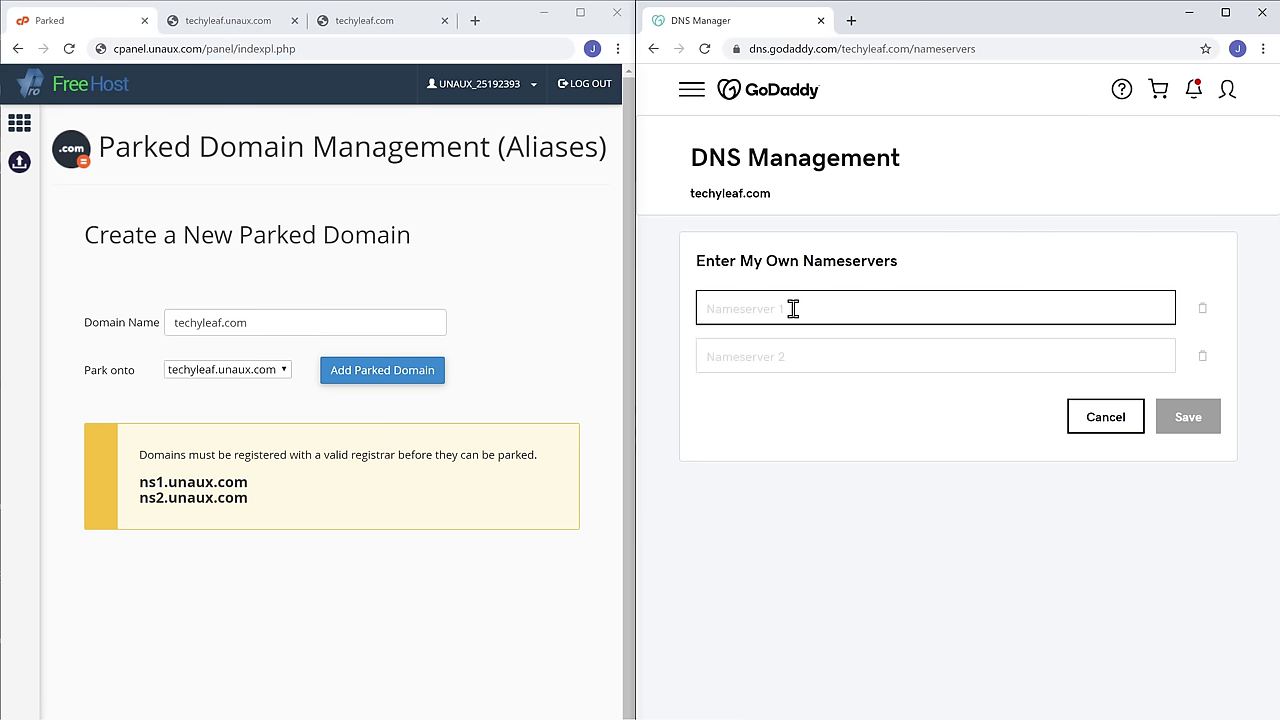
right_click(792, 309)
click(830, 435)
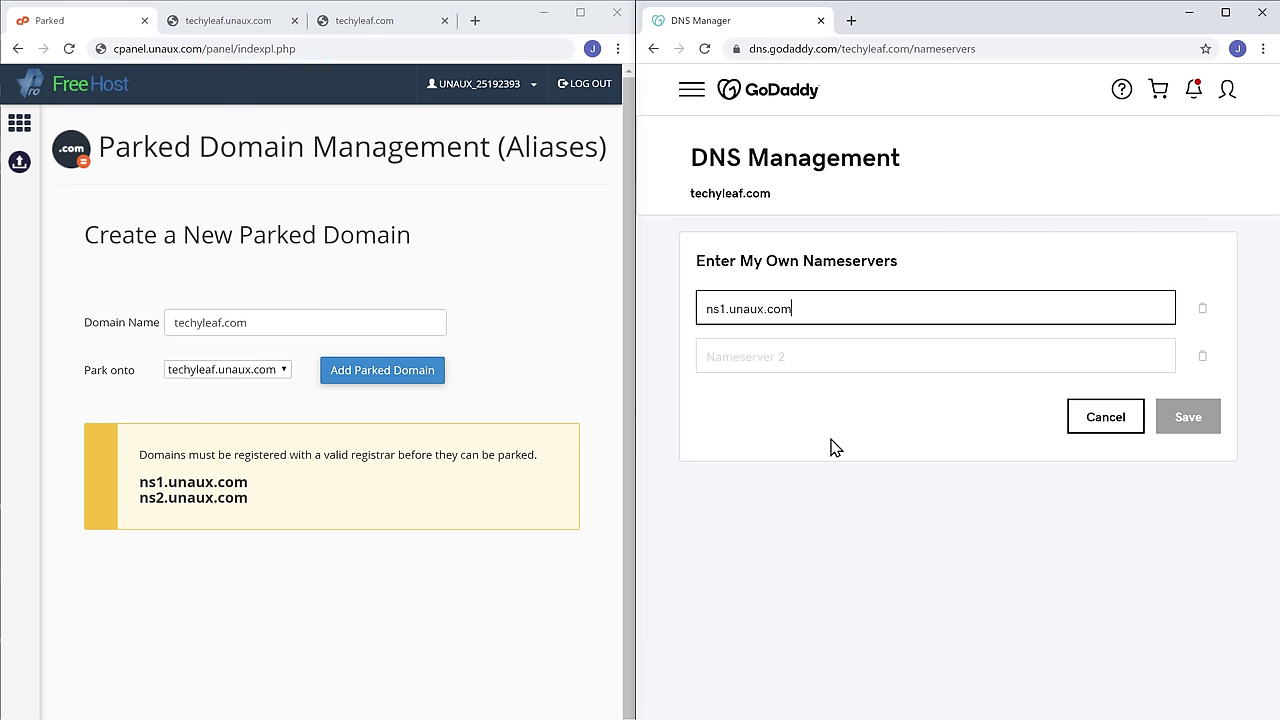
click(833, 446)
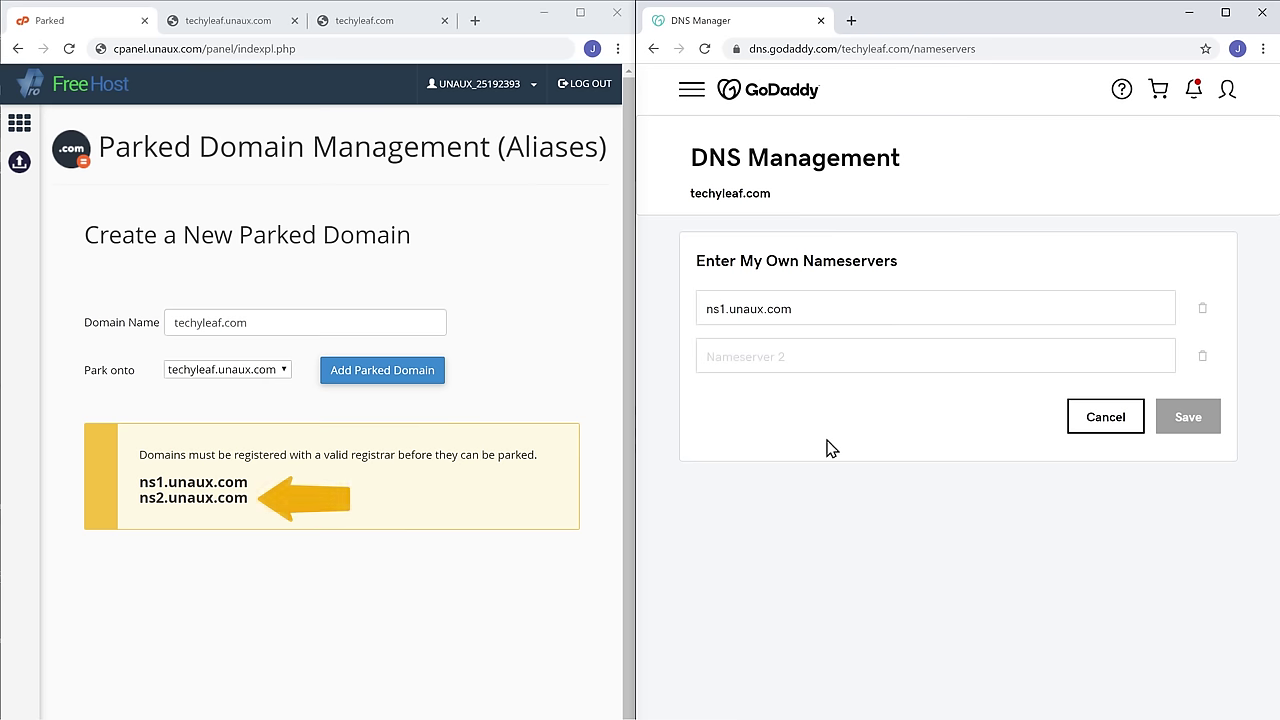
- Copy ns2.unaux.com into Nameserver 2 and save the custom nameservers
drag(141, 500, 248, 500)
right_click(248, 500)
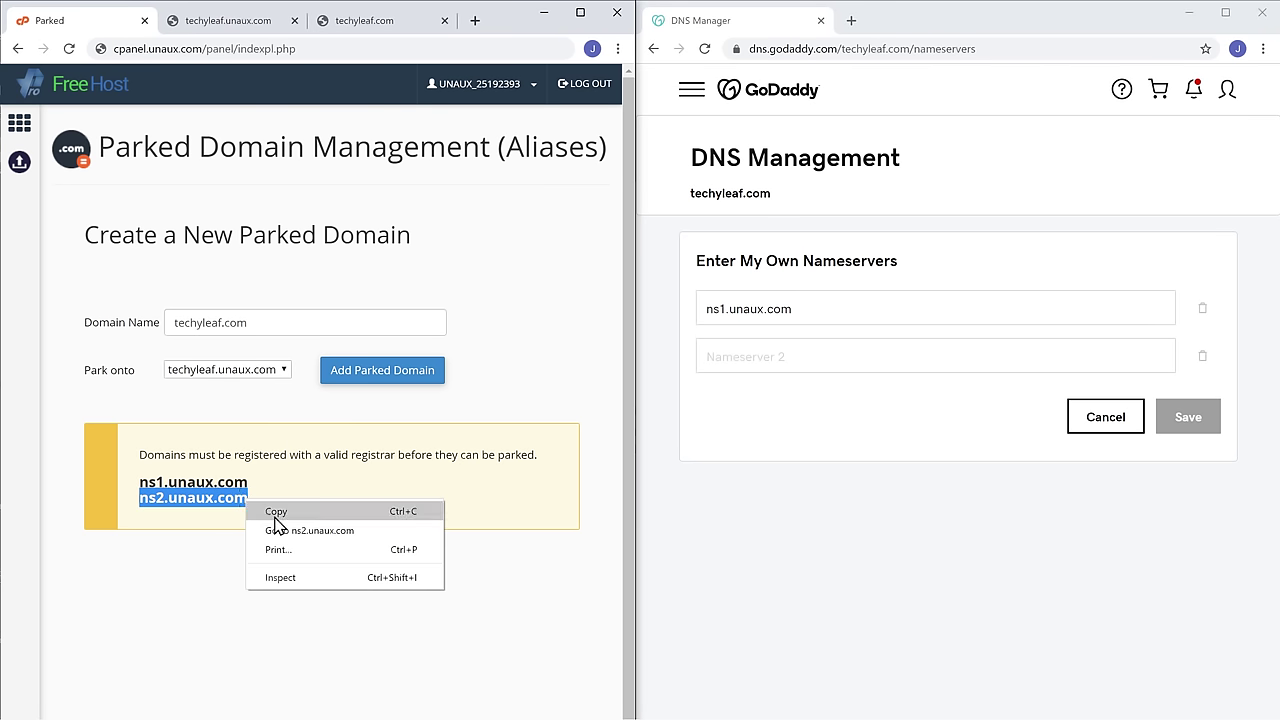
click(275, 518)
key(alt+Tab)
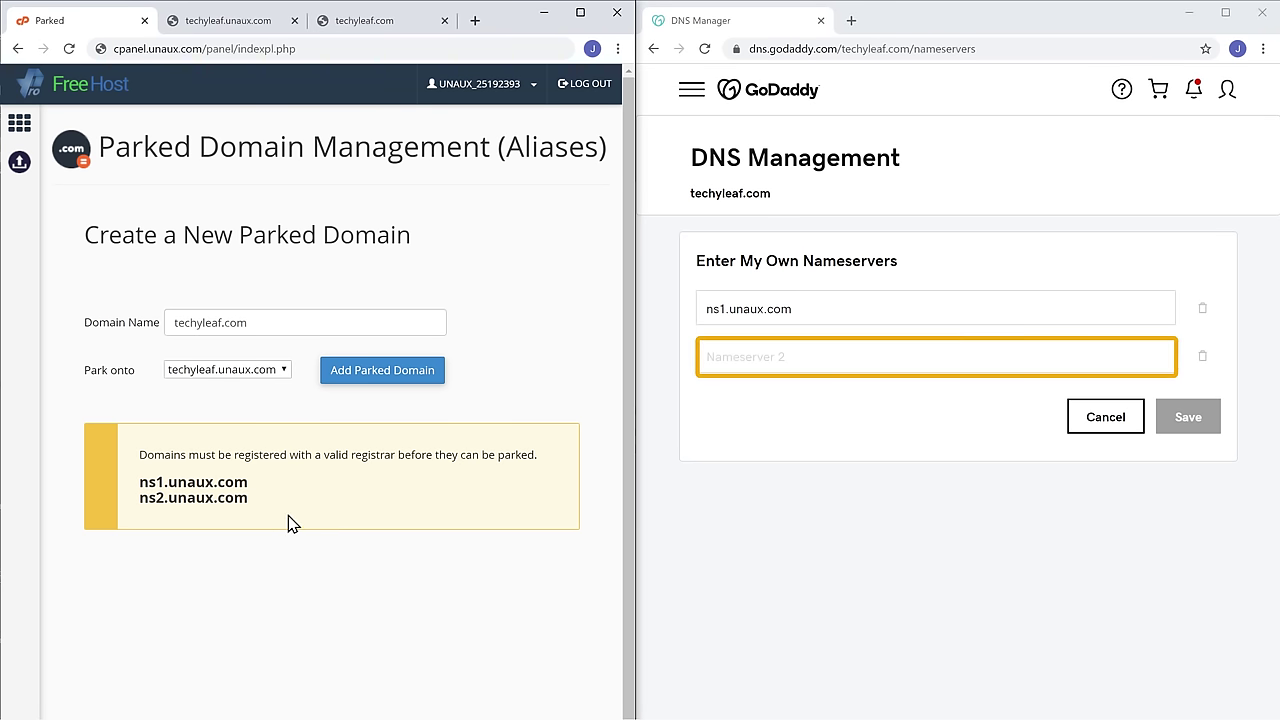
right_click(799, 358)
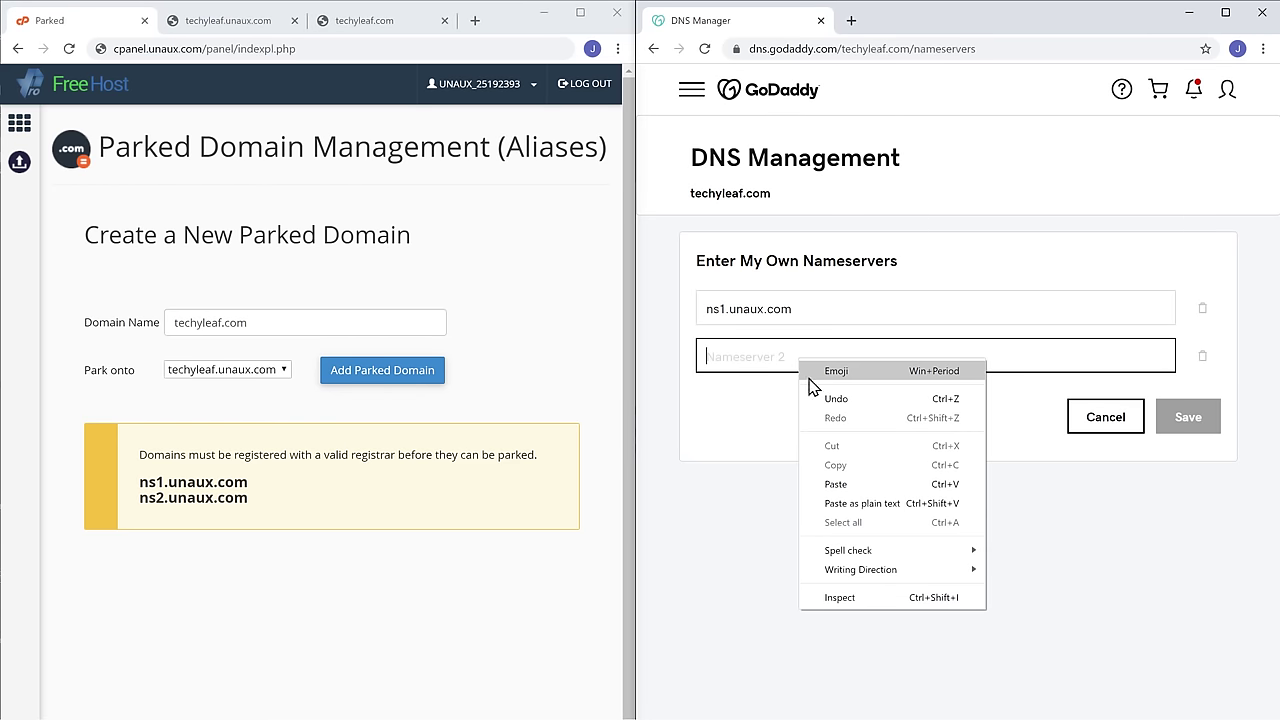
click(836, 485)
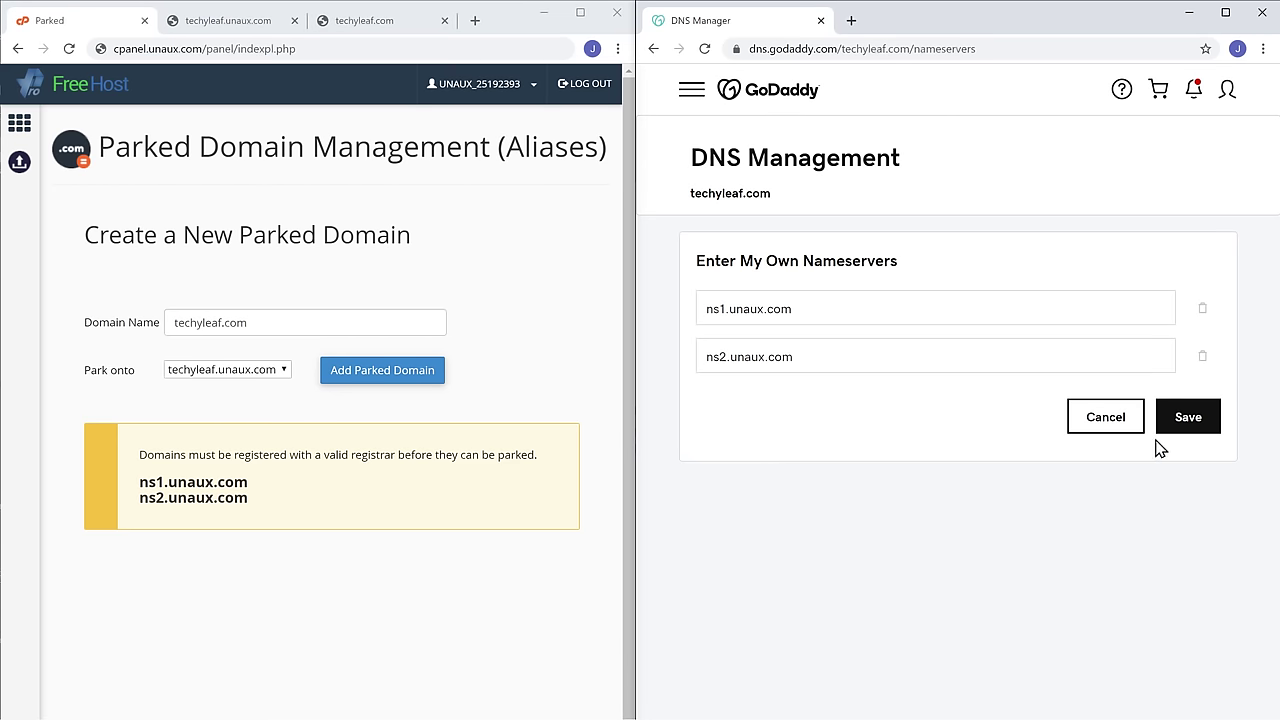
click(1189, 432)
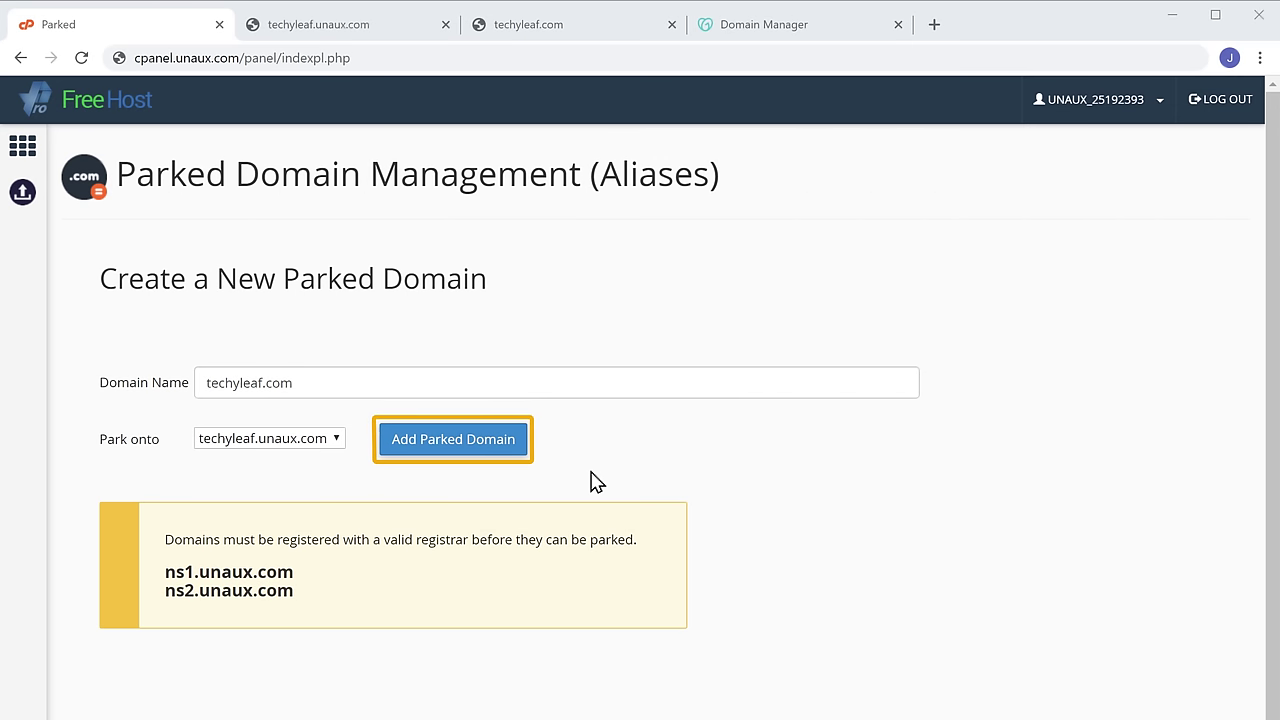
- Add techyleaf.com as a parked domain on techyleaf.unaux.com and copy its name from the list
click(437, 460)
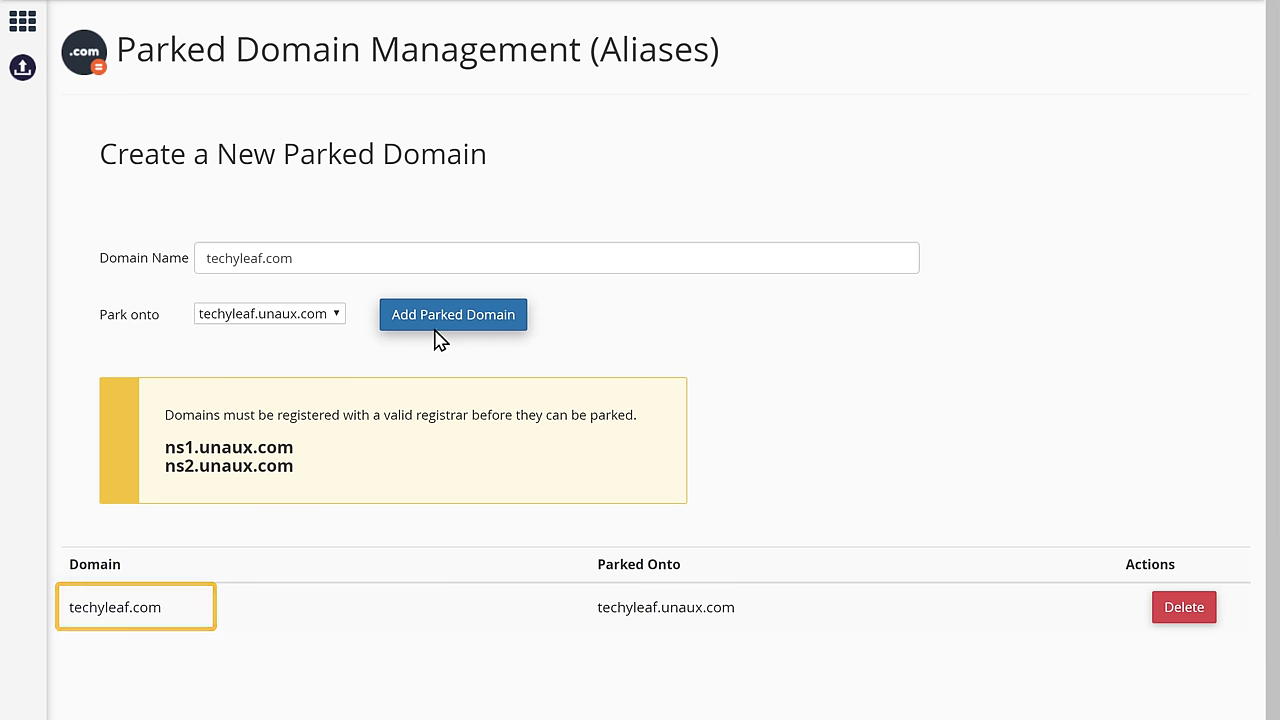
right_click(164, 614)
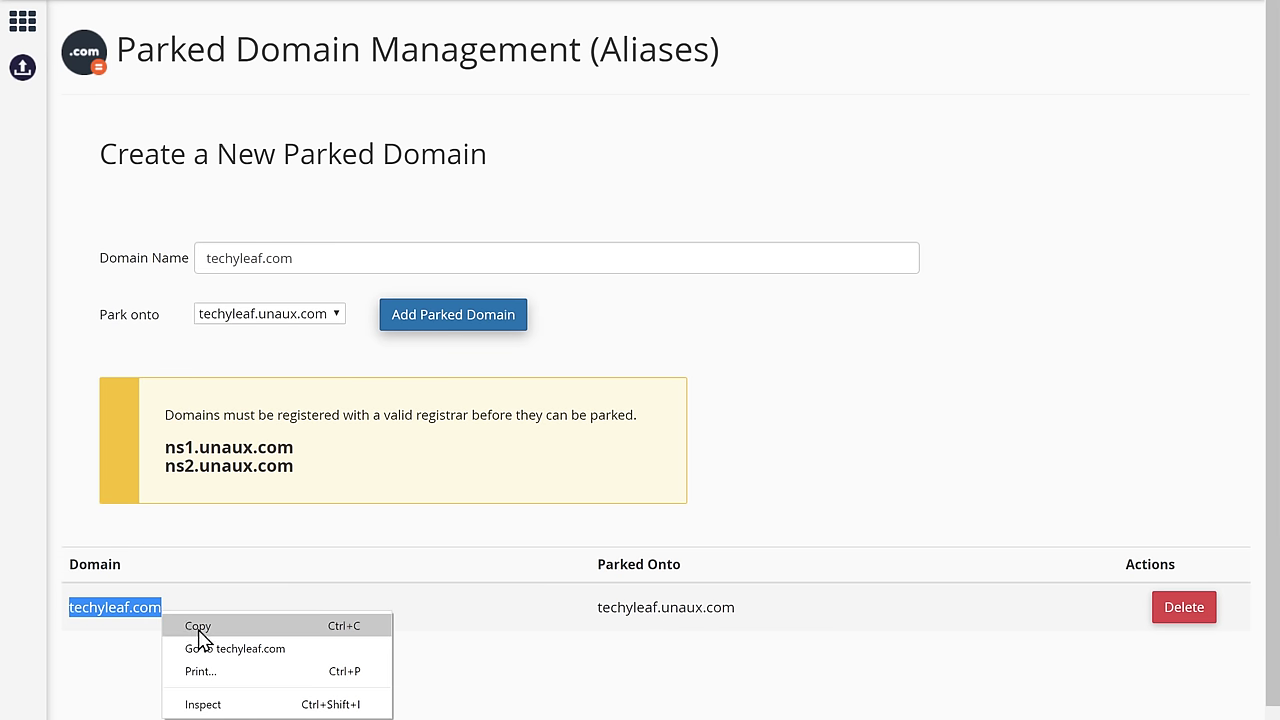
click(198, 628)
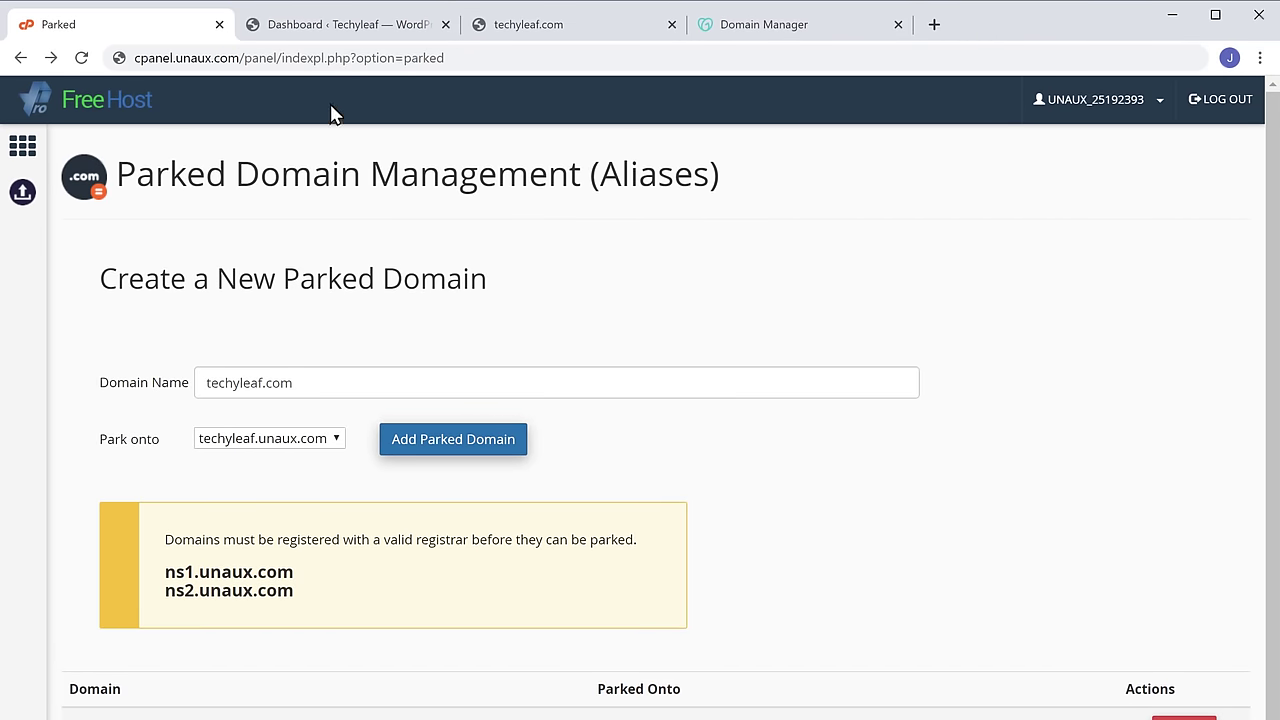
click(347, 36)
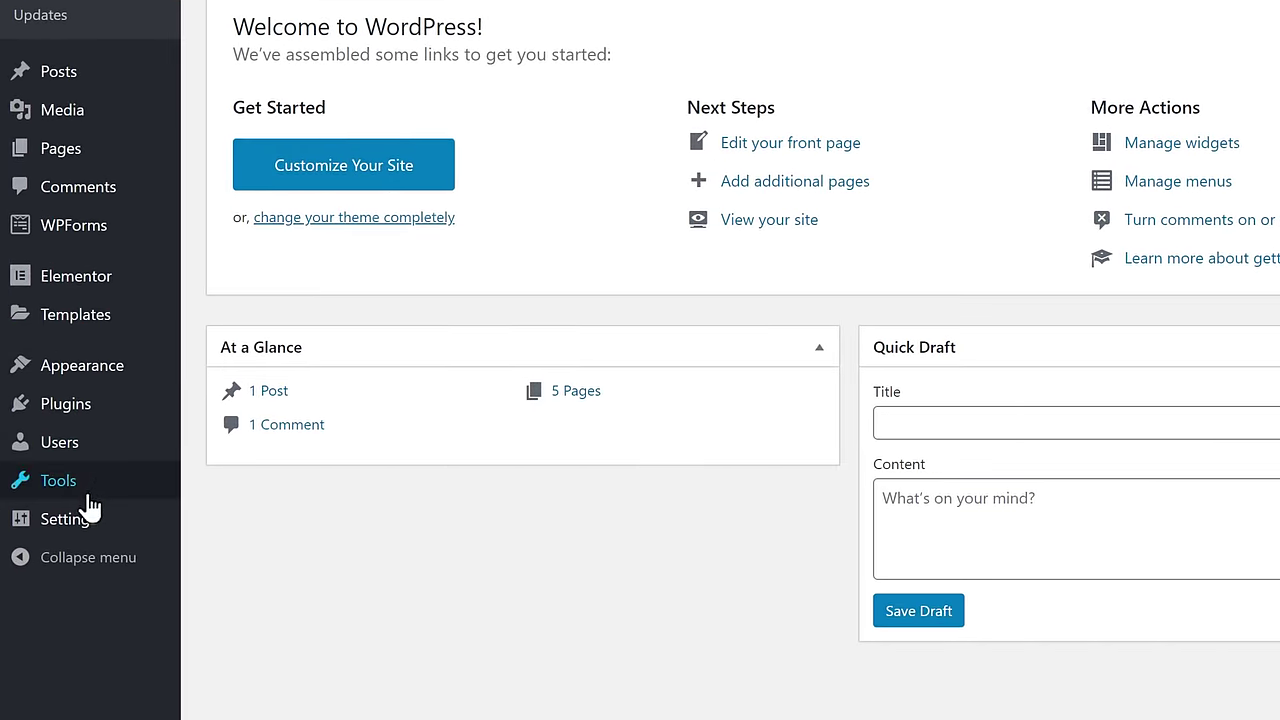
mouse_move(57, 626)
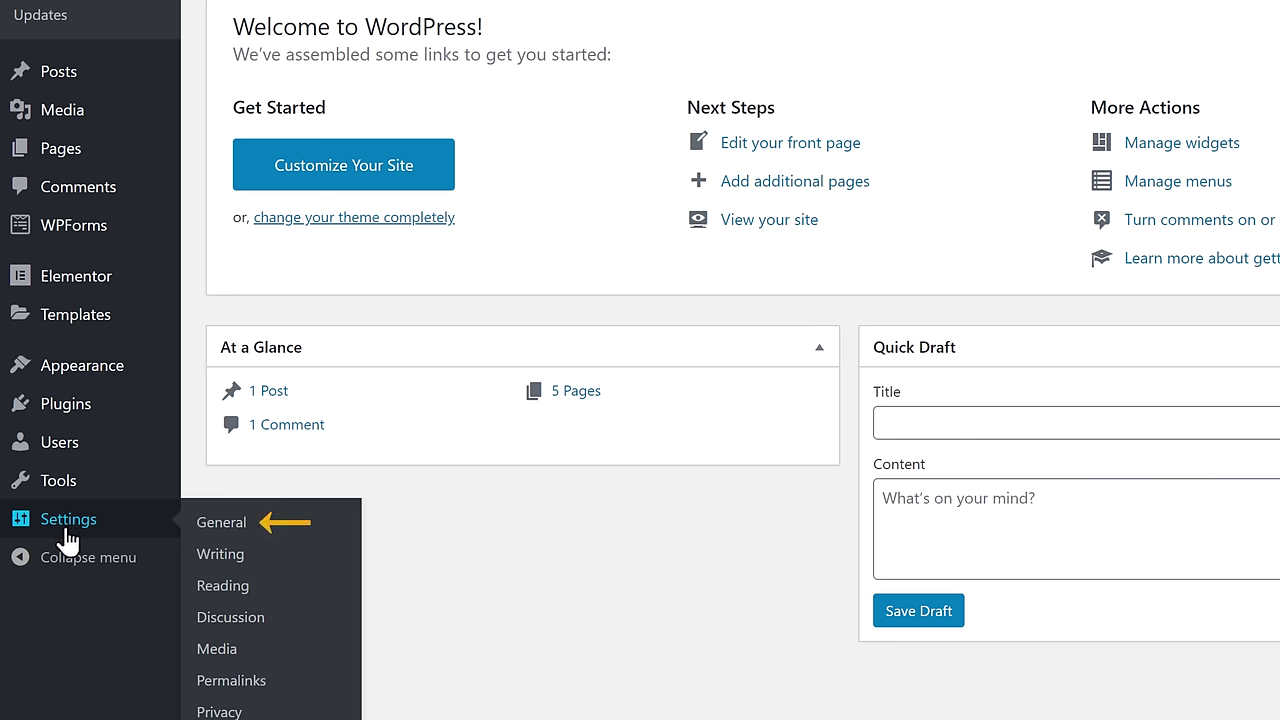
click(216, 530)
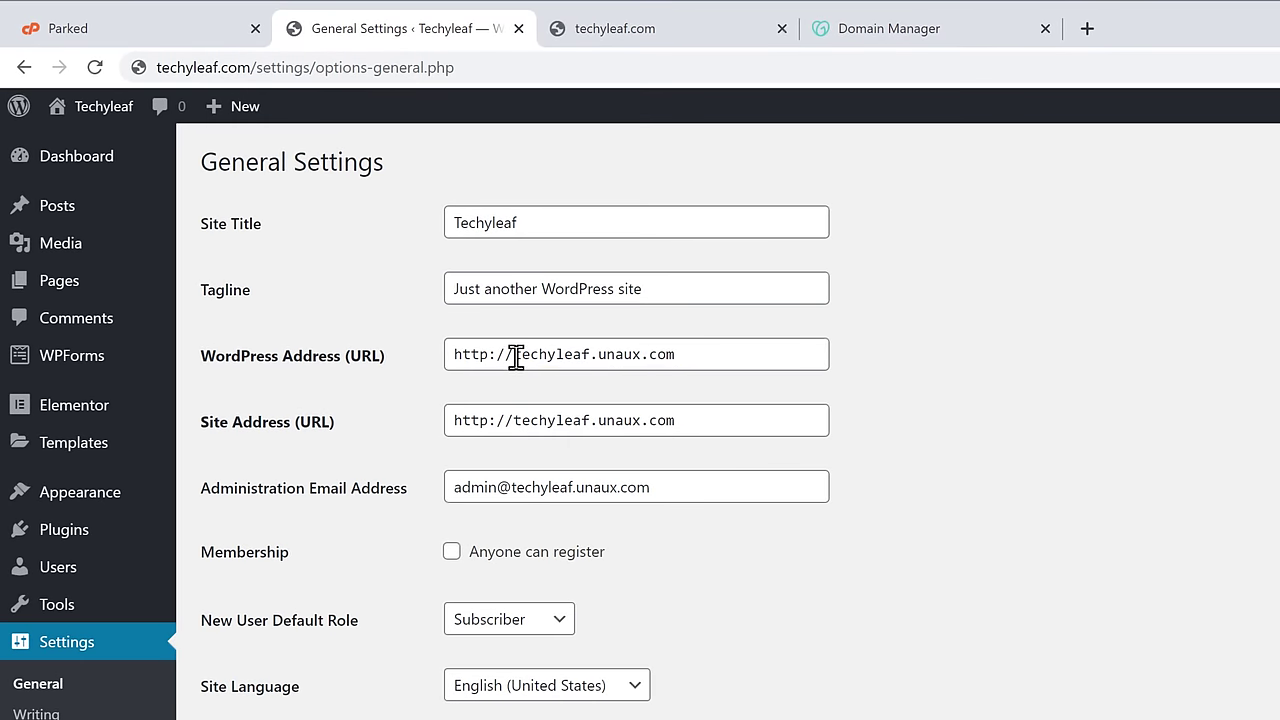
- Replace the old domain with techyleaf.com in both WordPress Address and Site Address, then save
drag(516, 356, 684, 352)
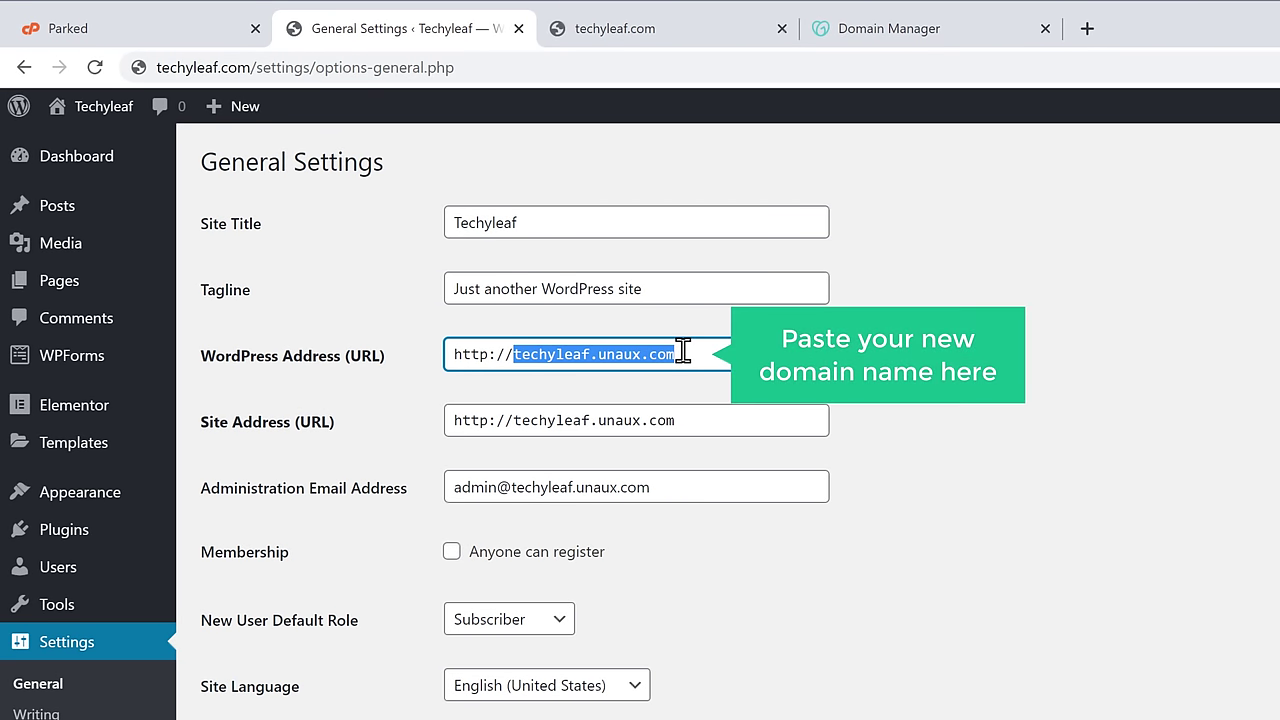
right_click(683, 352)
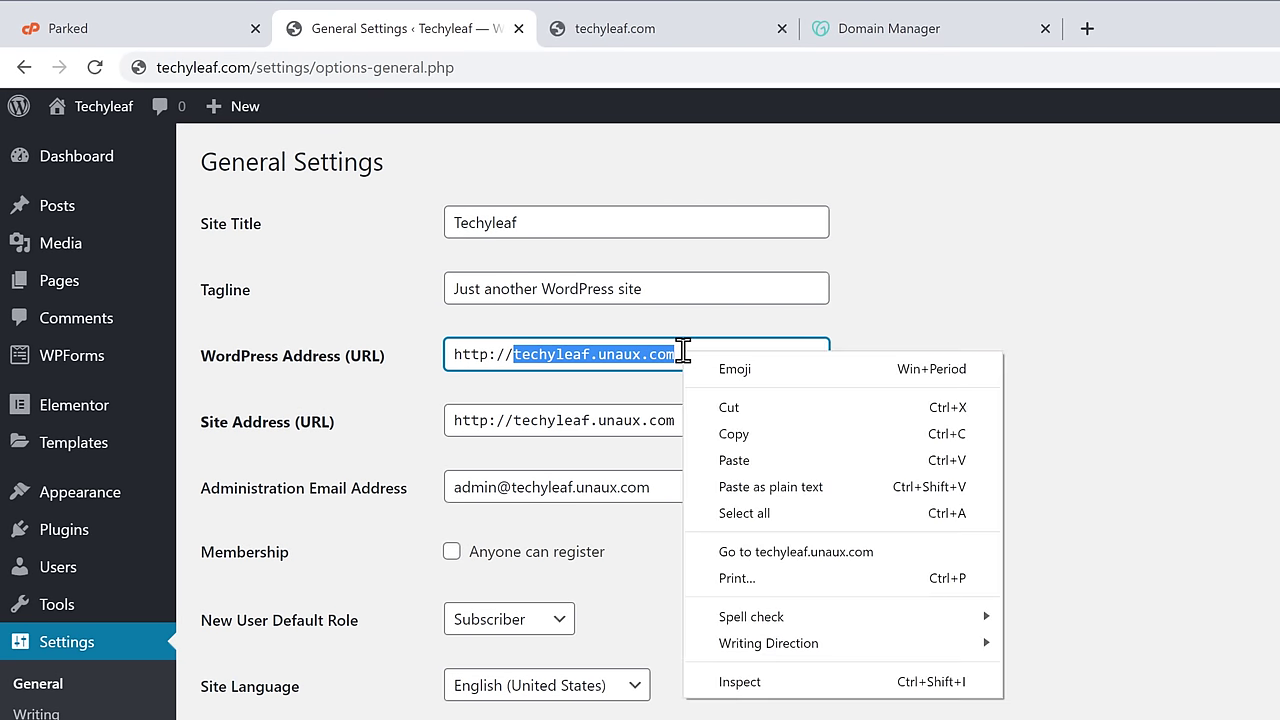
click(742, 463)
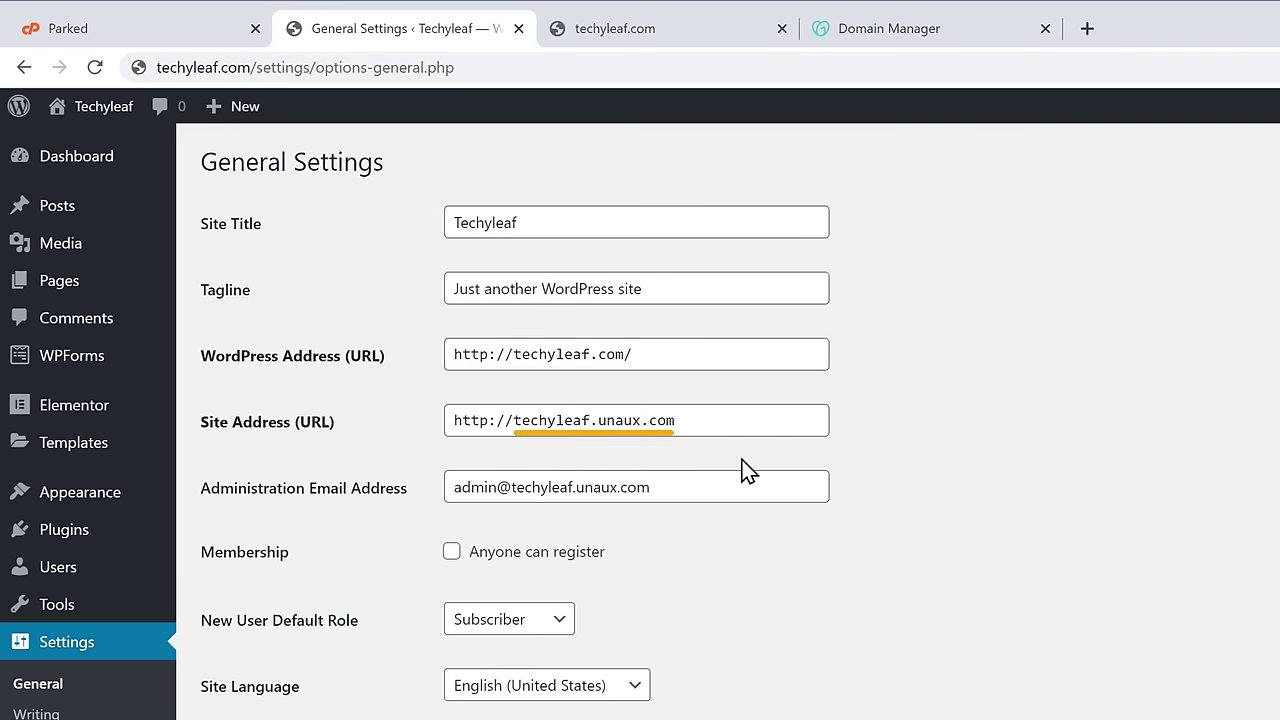
drag(514, 421, 680, 420)
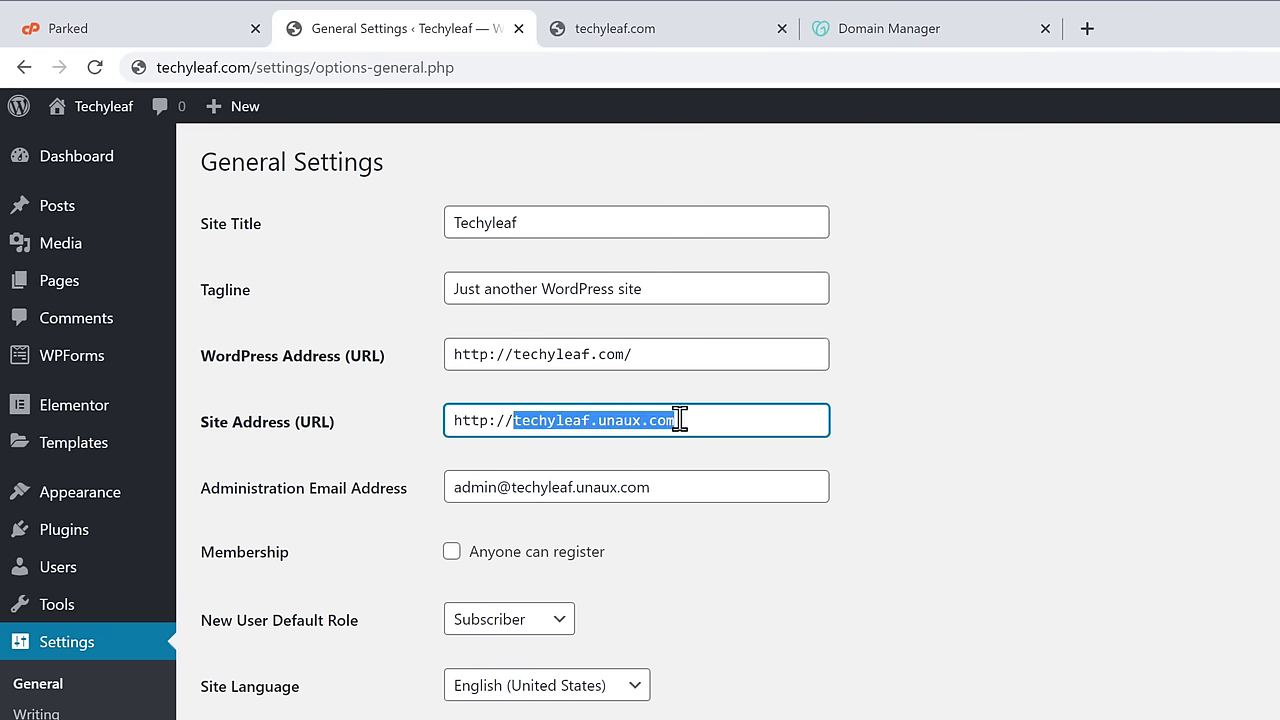
right_click(680, 419)
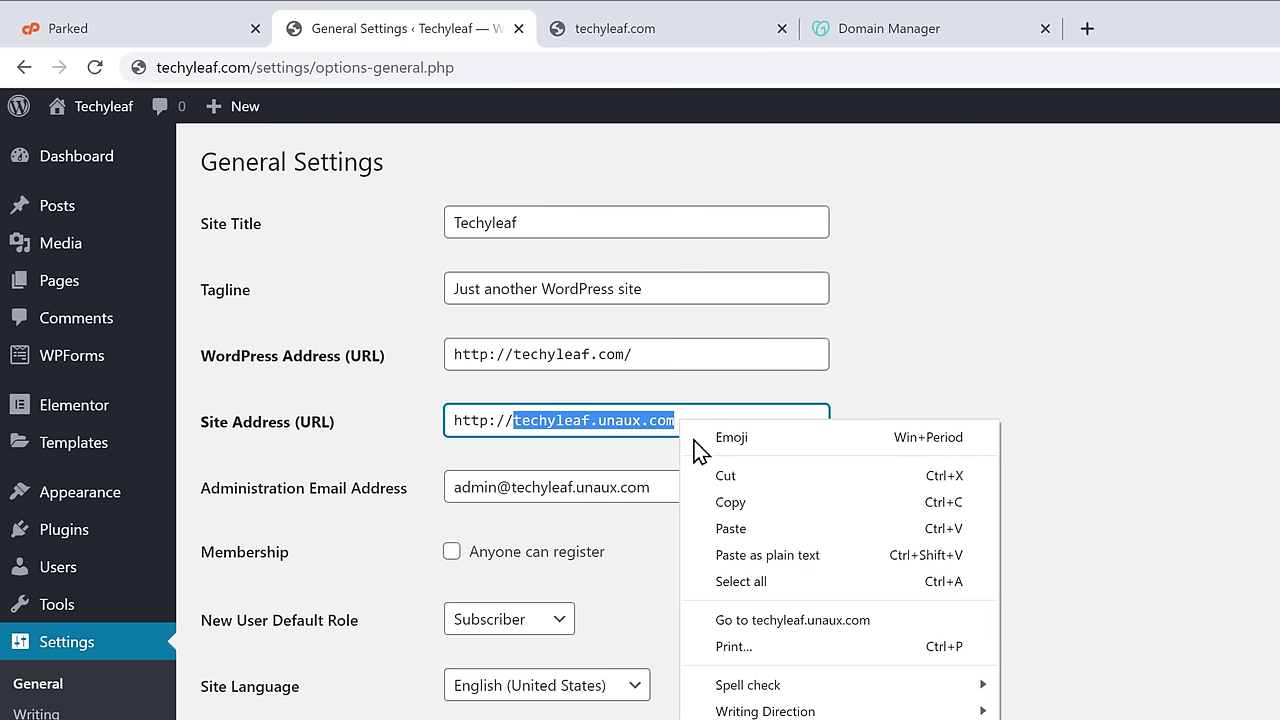
click(731, 535)
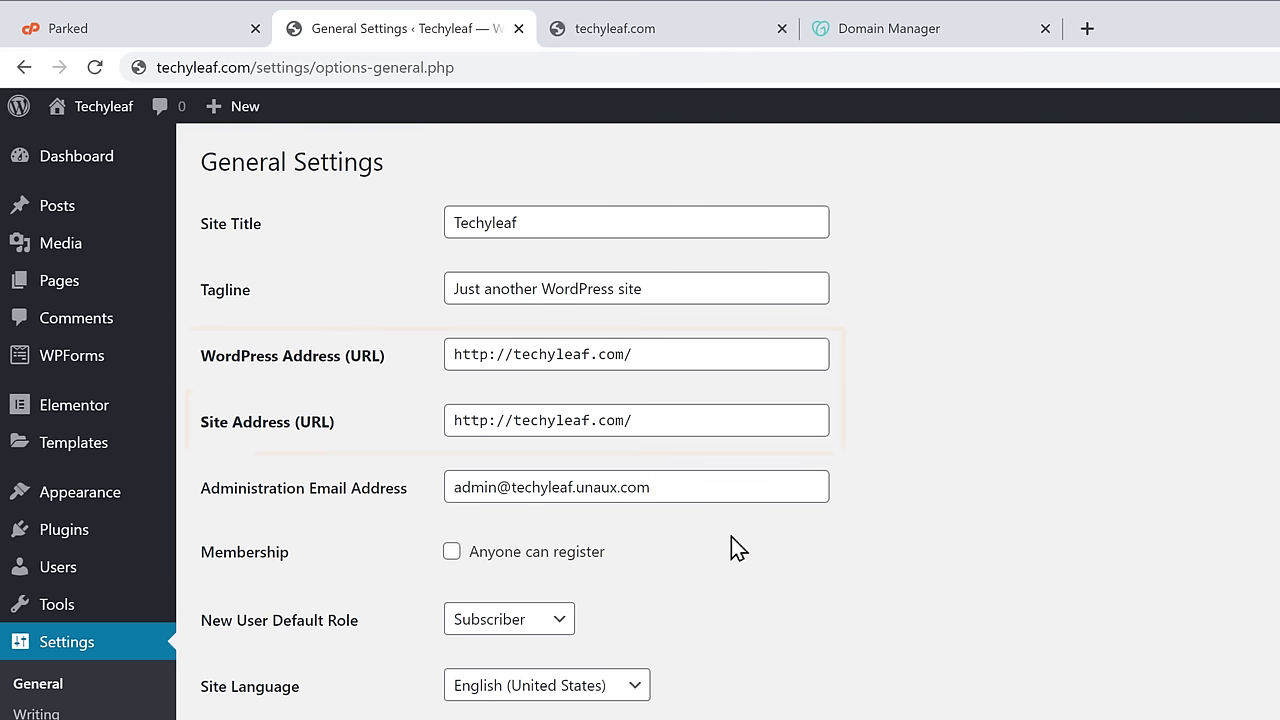
scroll(731, 537, down, 2)
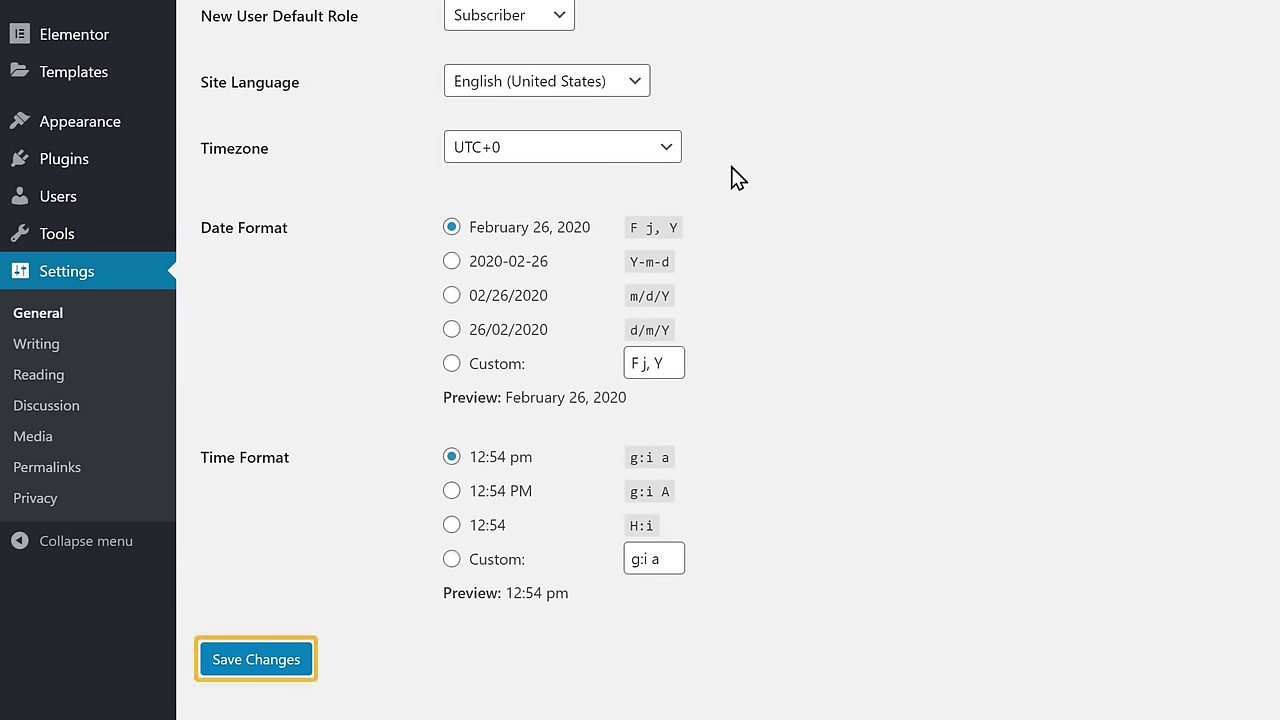
click(246, 660)
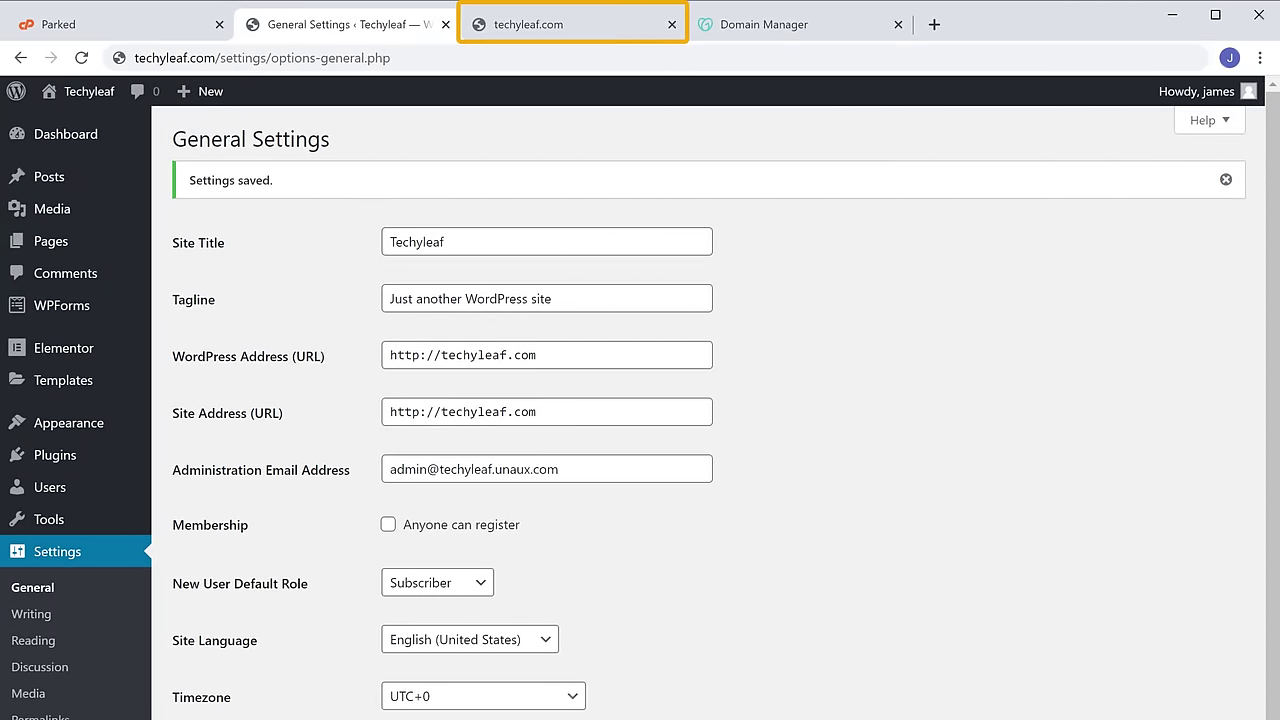
click(512, 36)
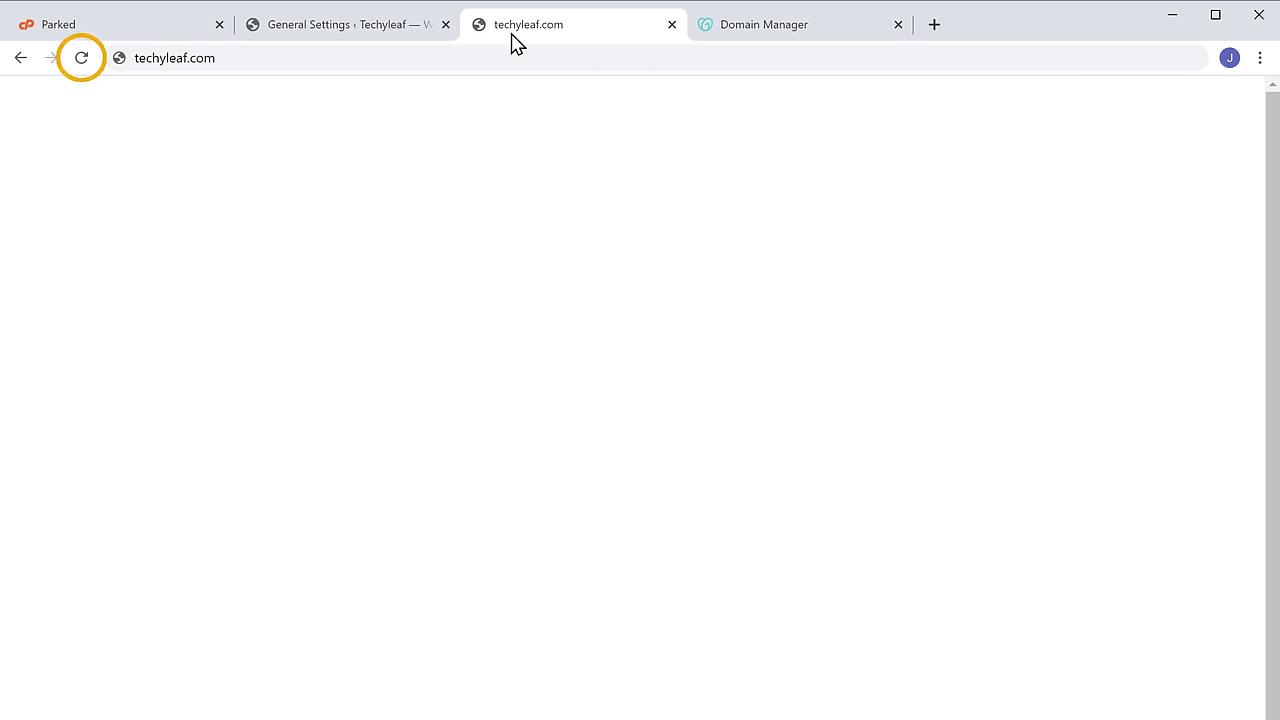
click(82, 60)
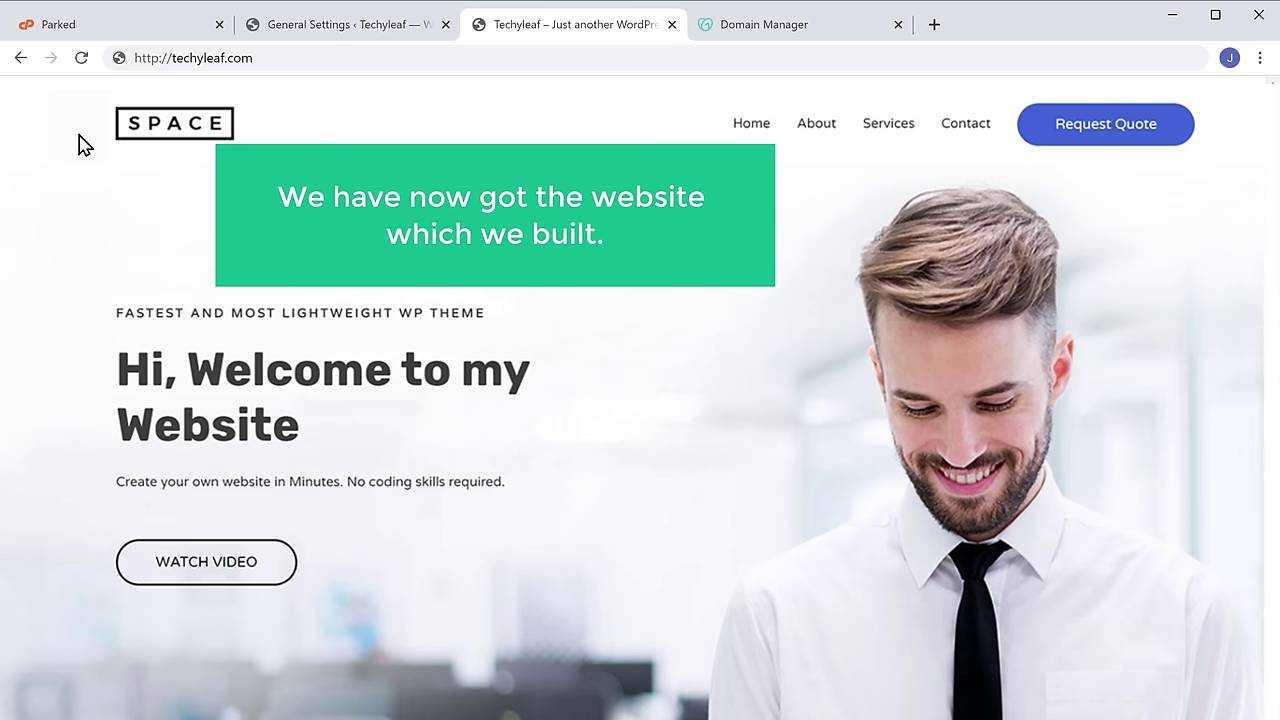
scroll(636, 399, down, 4)
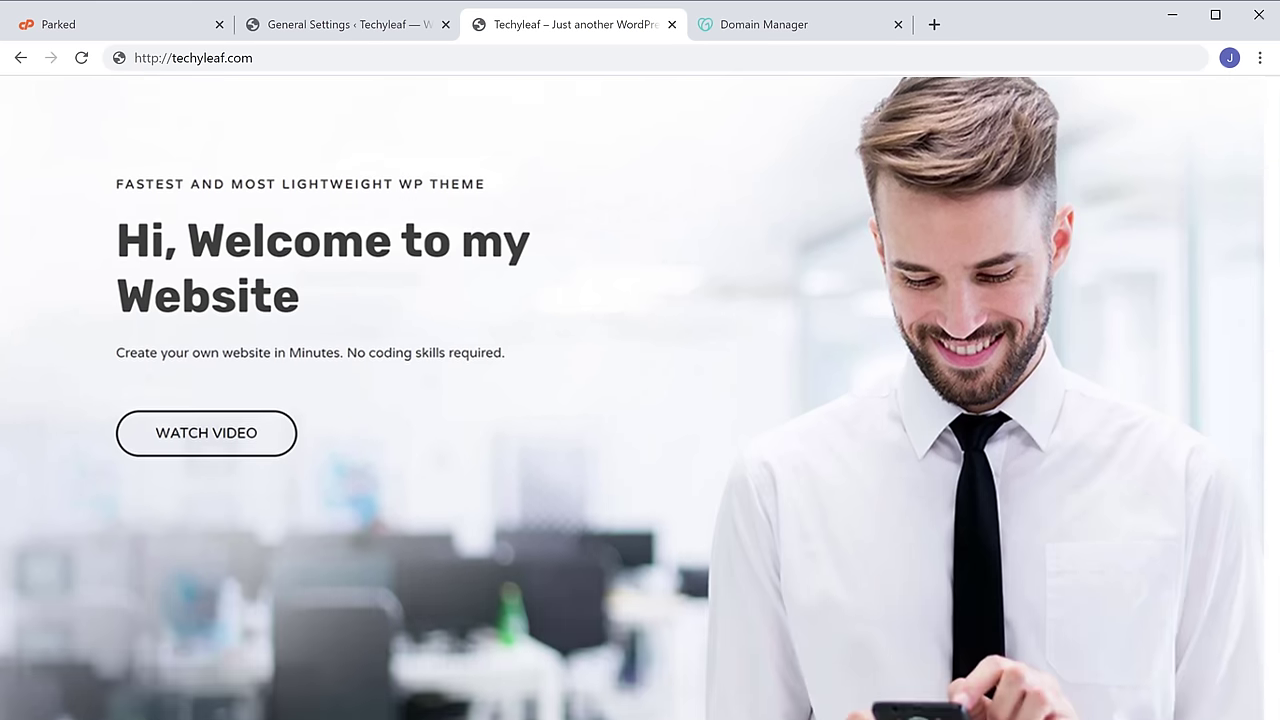
scroll(636, 399, down, 18)
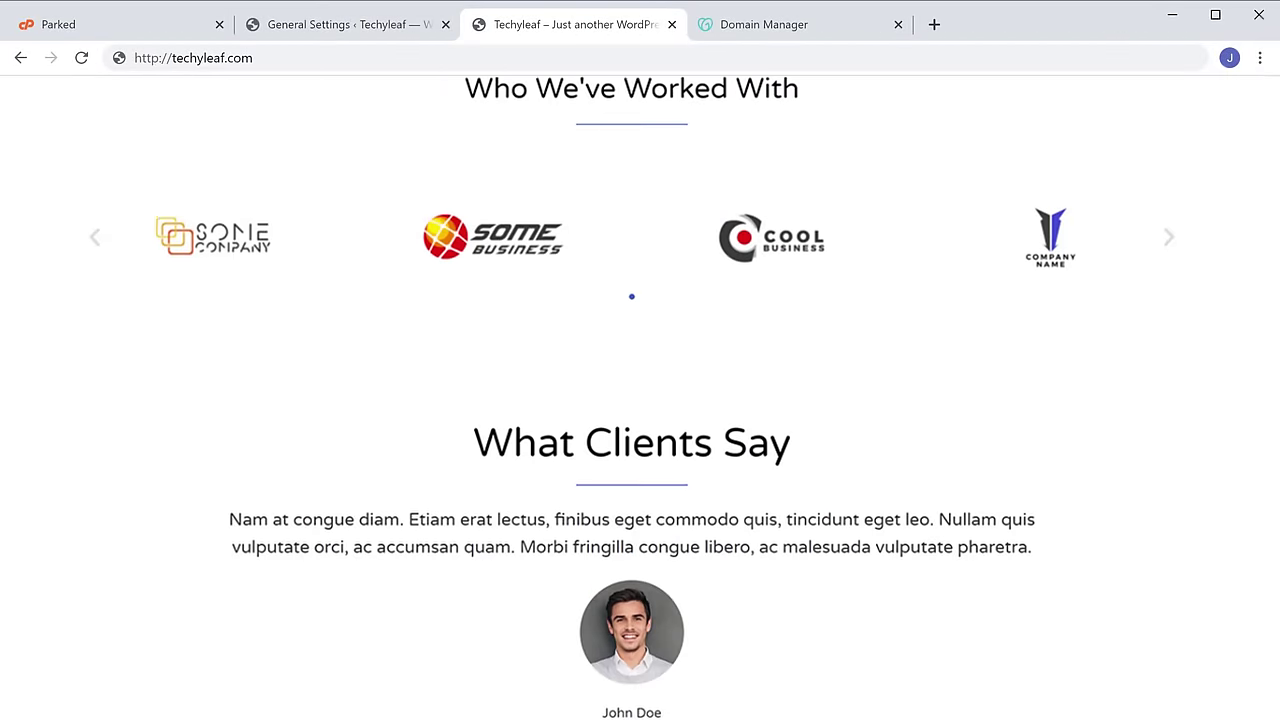
scroll(636, 399, down, 9)
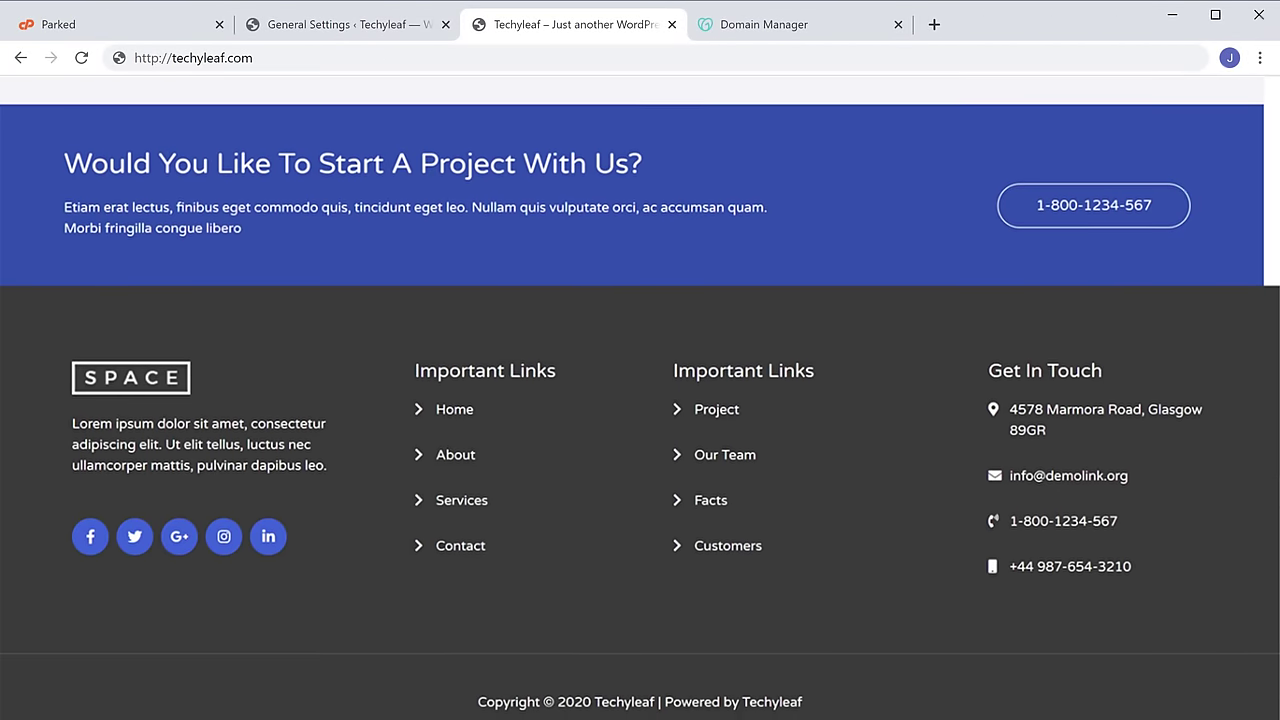
scroll(636, 399, up, 20)
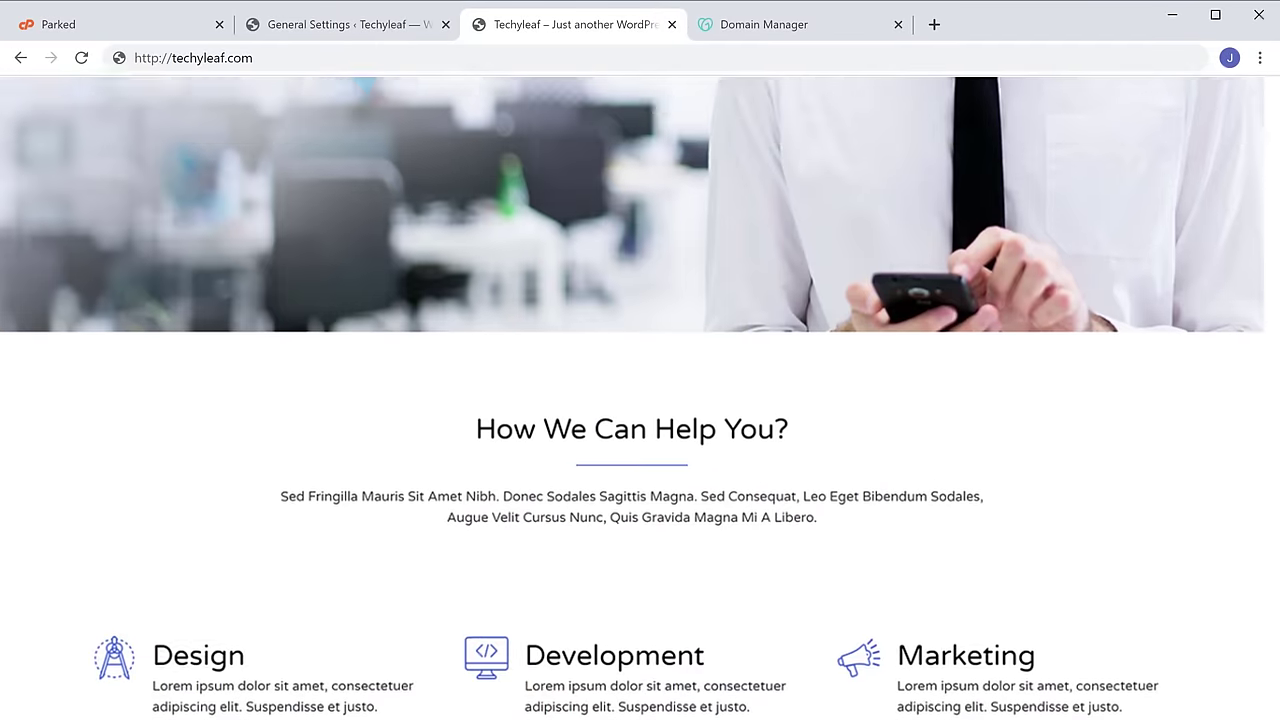